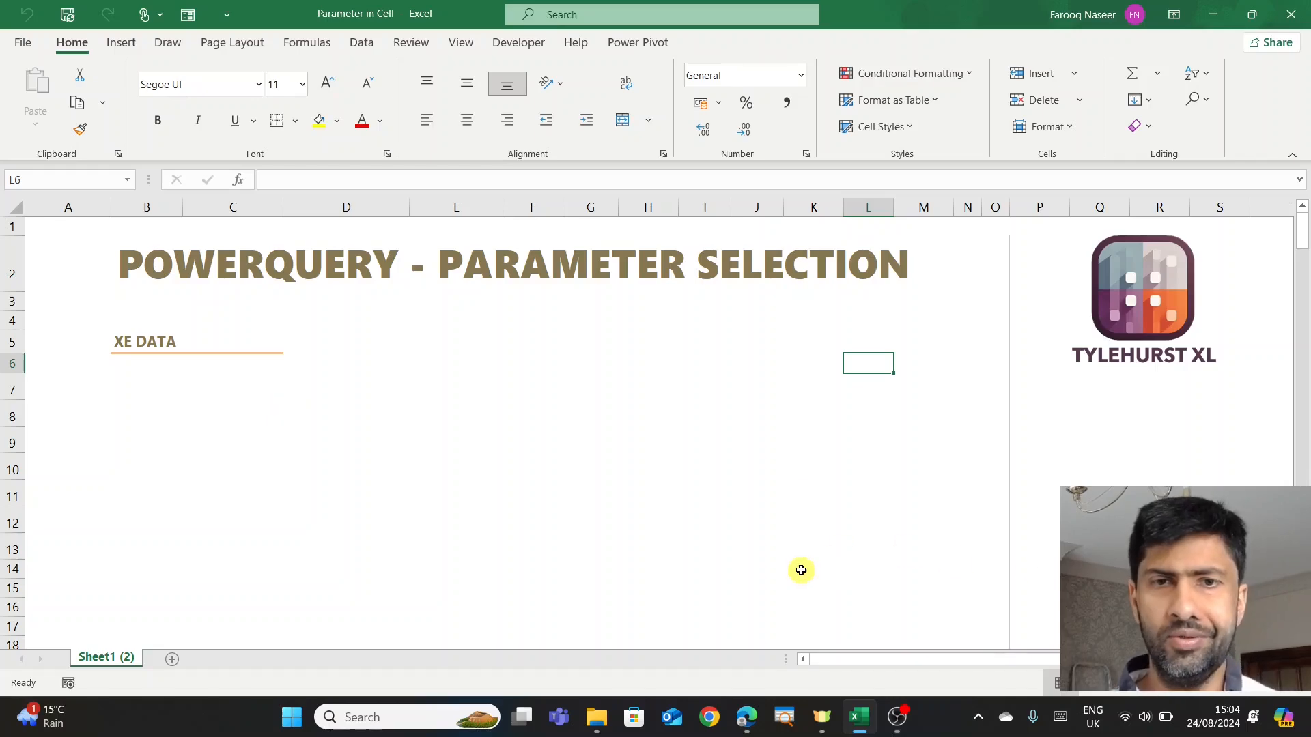
Switch to Edge, dismiss the gift card offer, reload the XE historical GBP rates page for 2024-08-23 and copy its URL.
{"action": "left_click", "coordinate": [747, 716]}
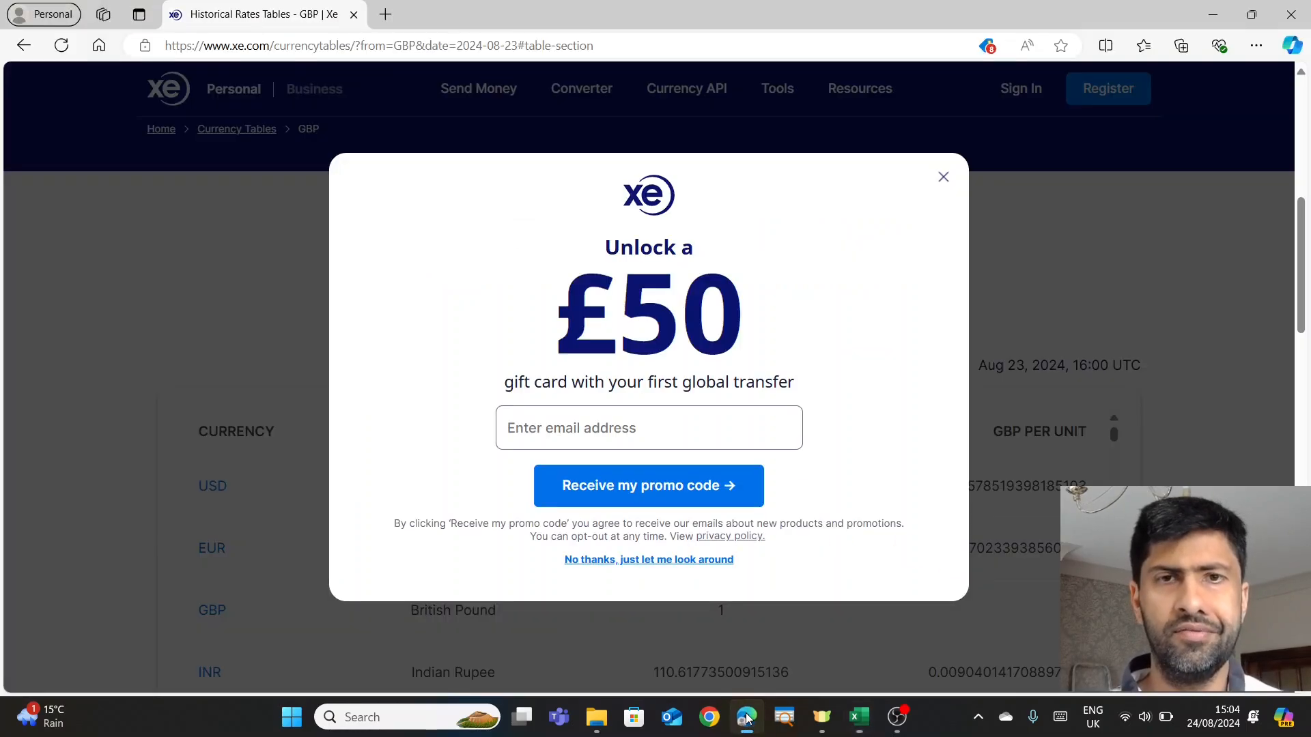
{"action": "left_click", "coordinate": [943, 177]}
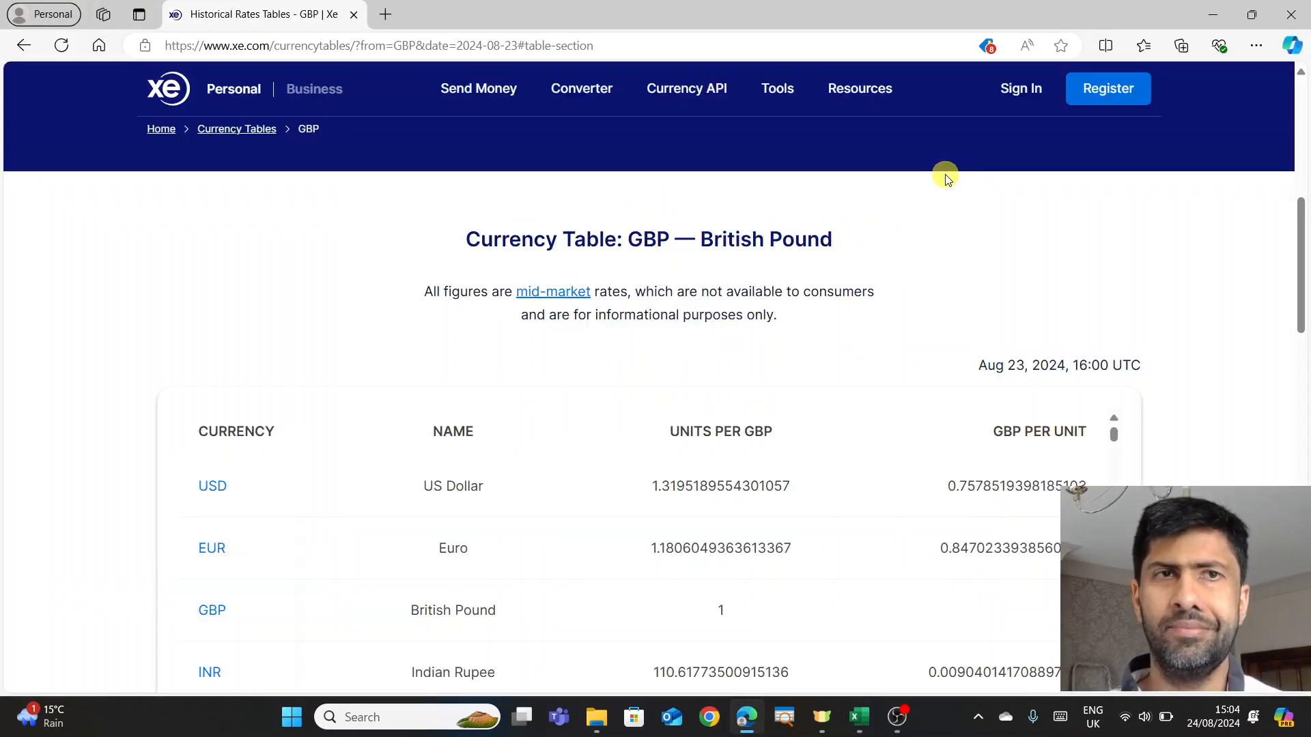
{"action": "left_click", "coordinate": [517, 45]}
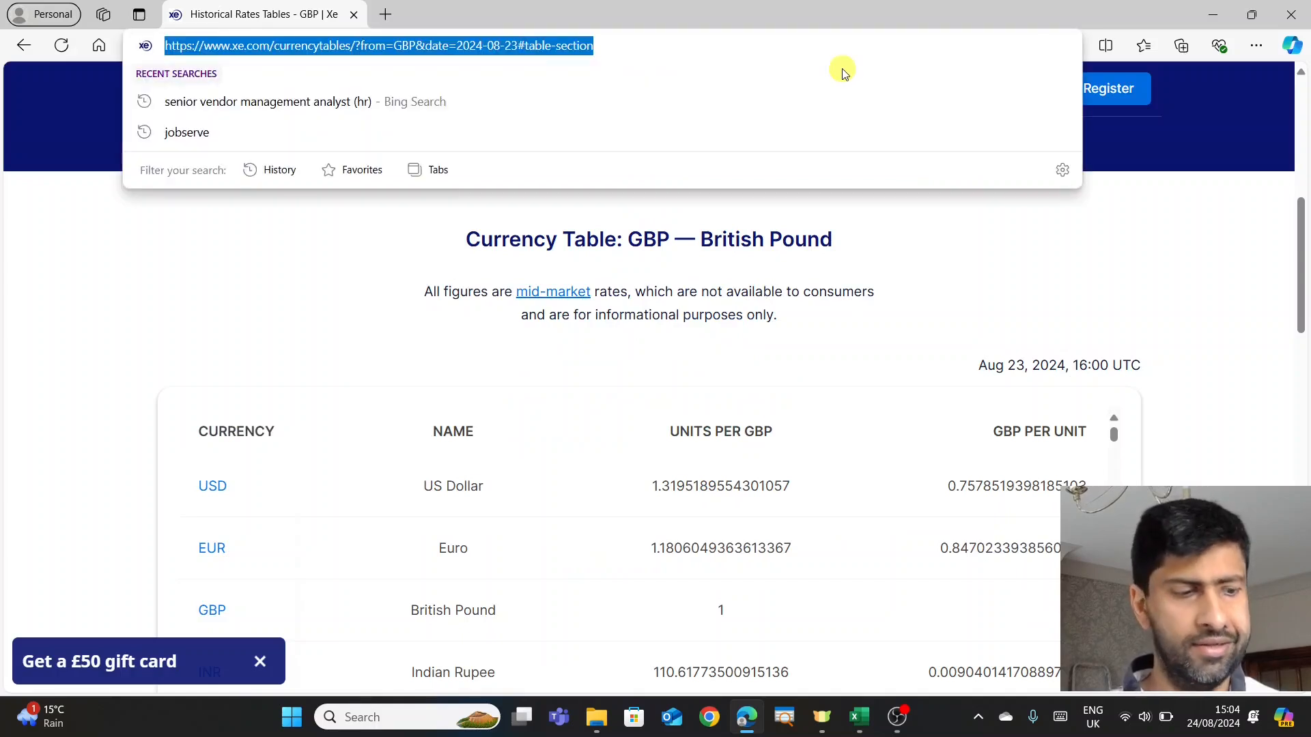
{"action": "key", "text": "Return"}
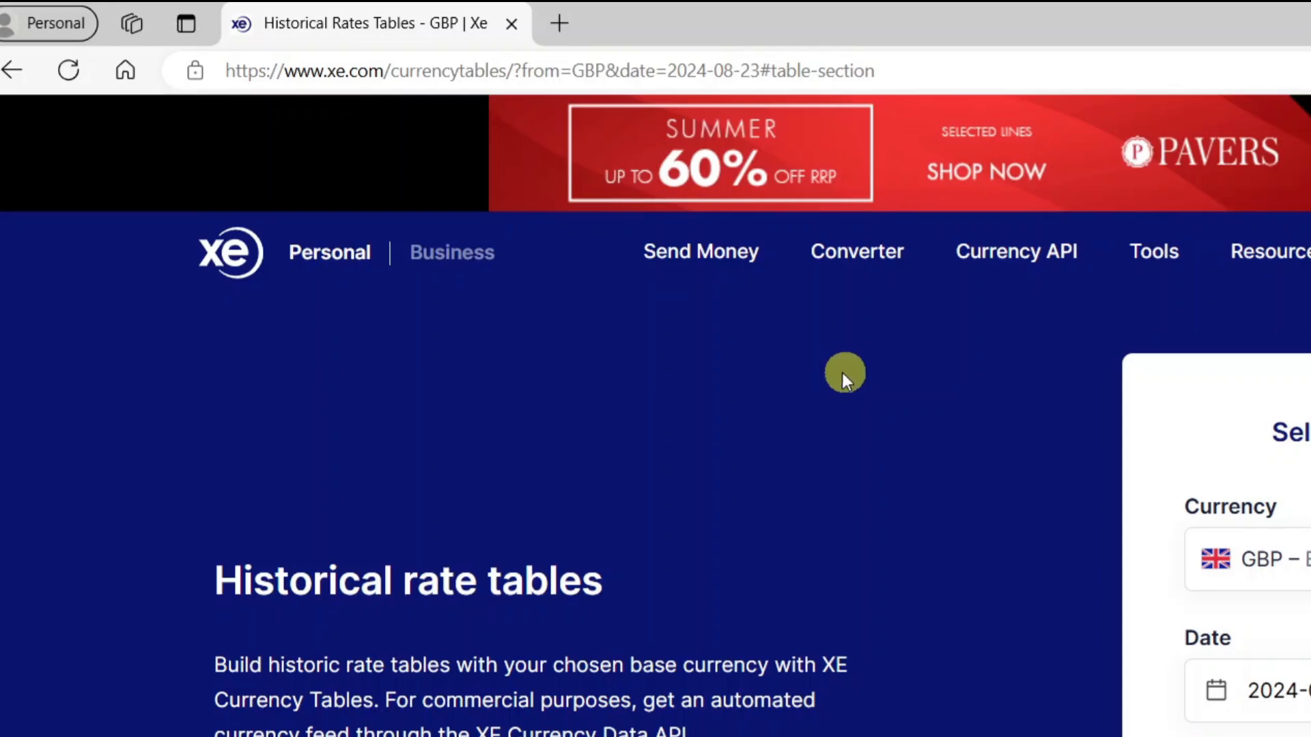
{"action": "left_click", "coordinate": [842, 69]}
{"action": "key", "text": "ctrl+c"}
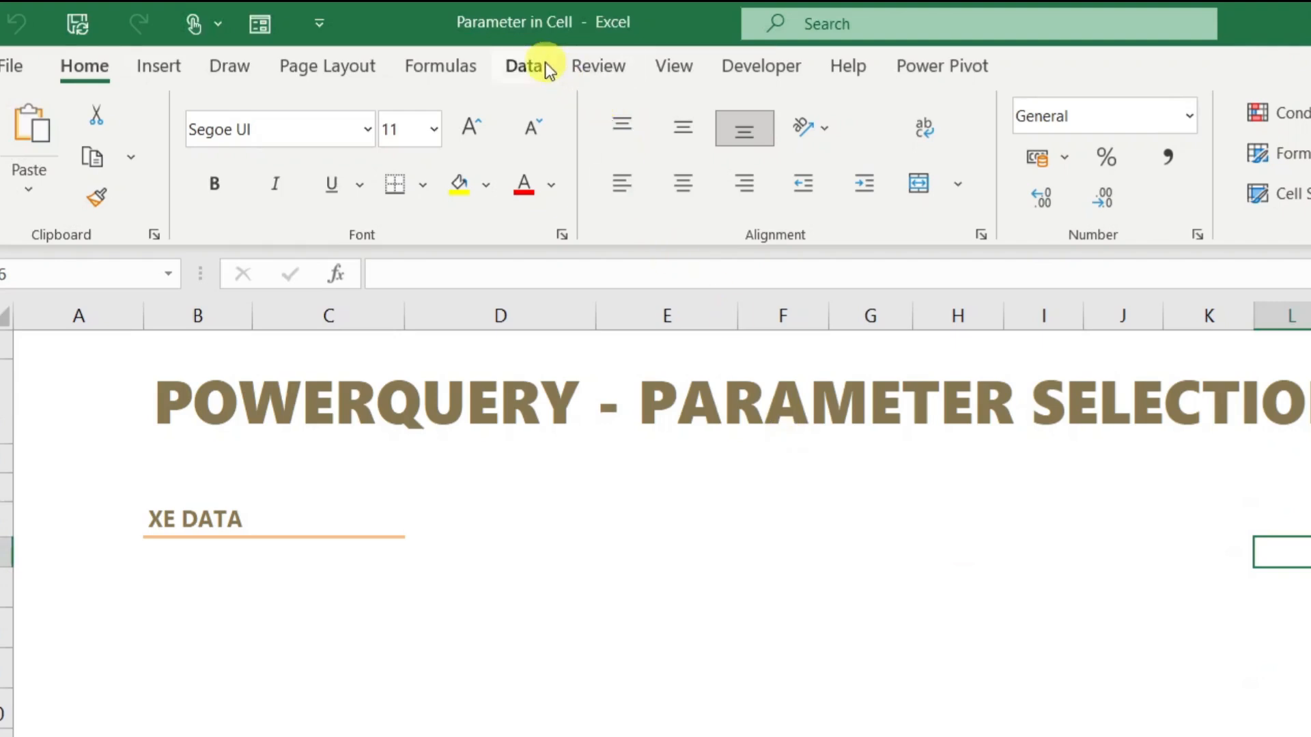
In Excel, import web data from the copied XE URL and open Table 0 for transforming in Power Query.
{"action": "left_click", "coordinate": [545, 63]}
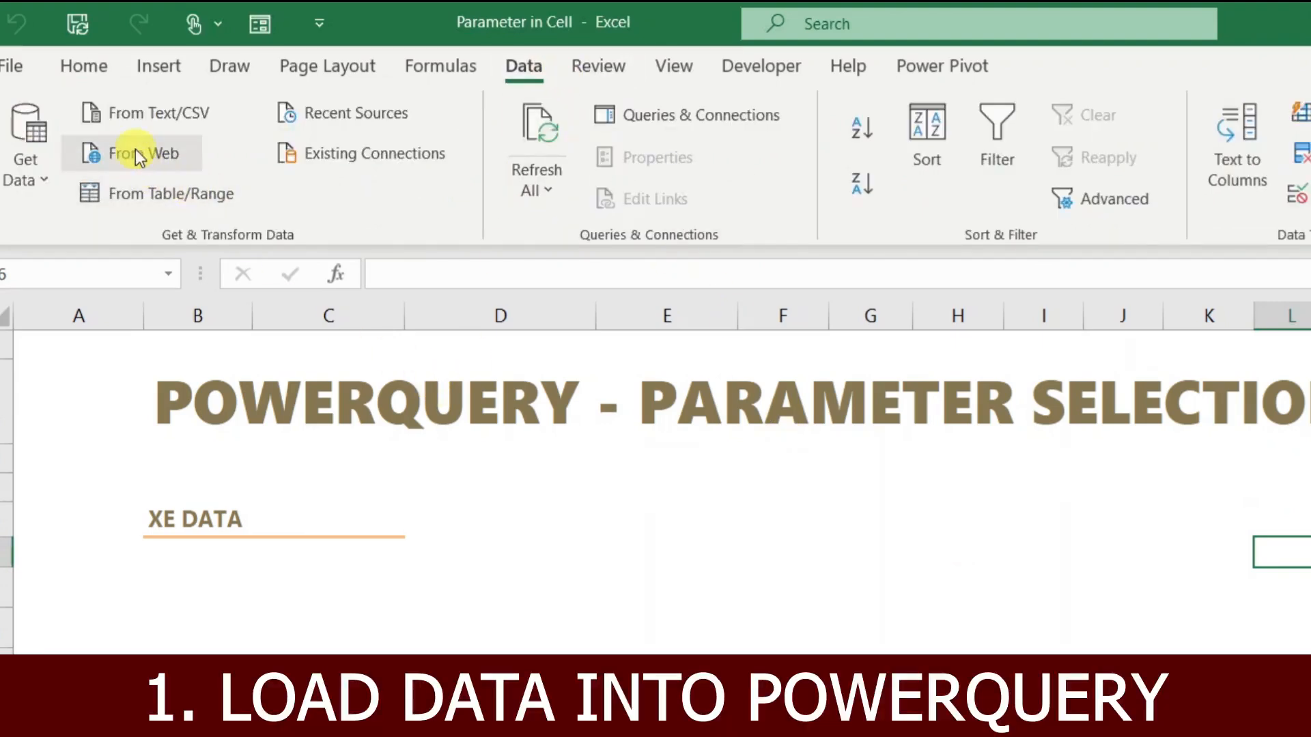
{"action": "left_click", "coordinate": [135, 155]}
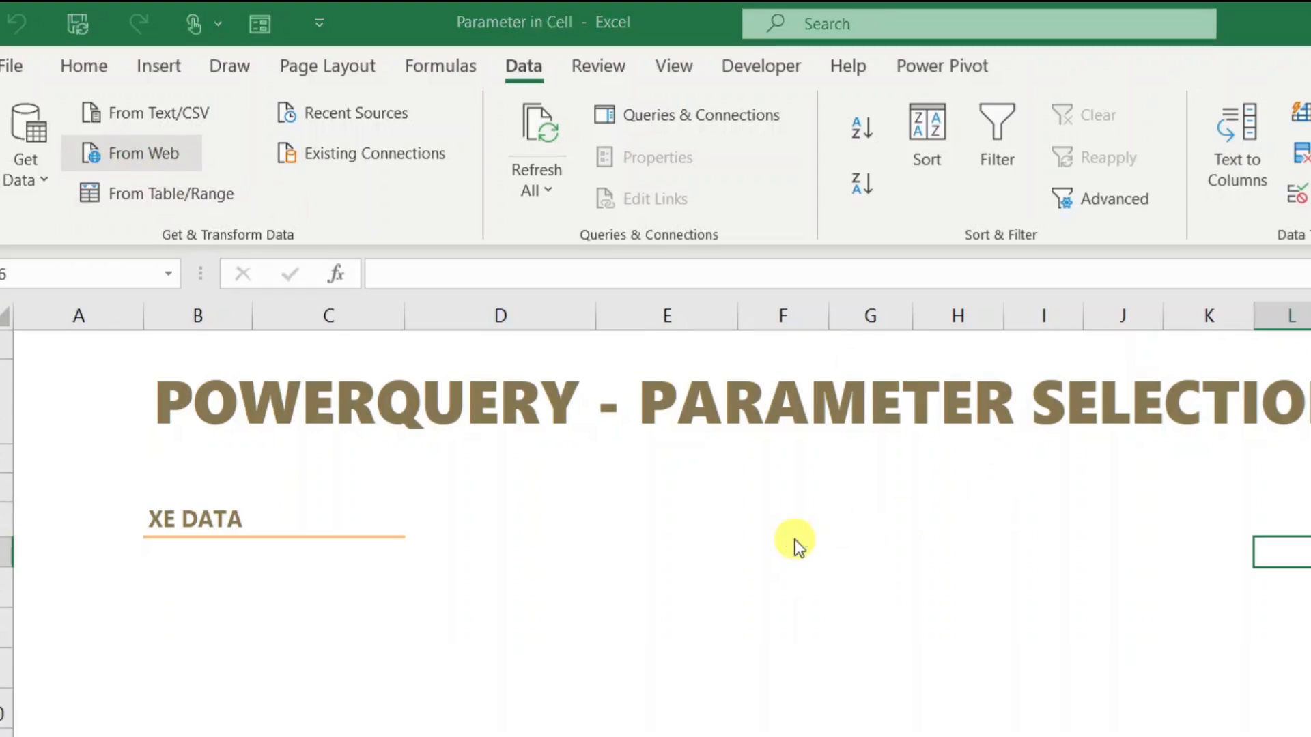
{"action": "left_click", "coordinate": [784, 540]}
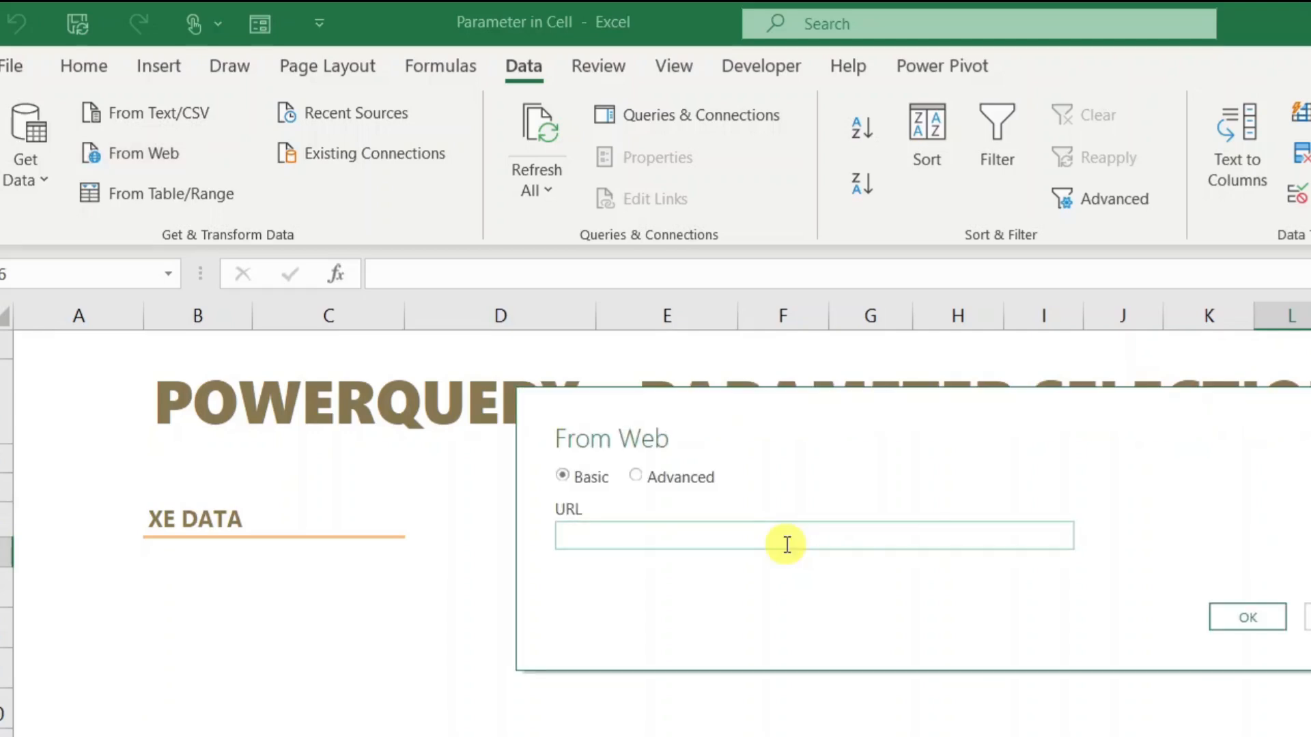
{"action": "key", "text": "ctrl+v"}
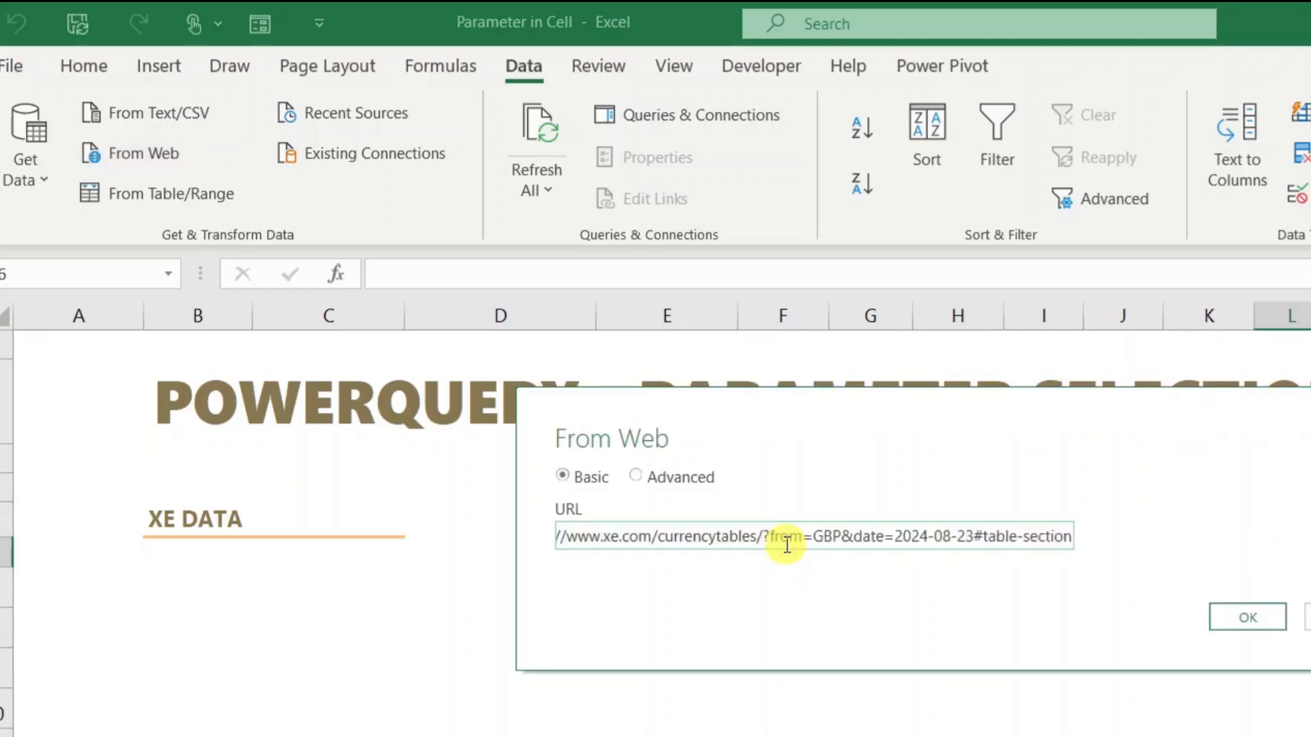
{"action": "left_click", "coordinate": [1253, 617]}
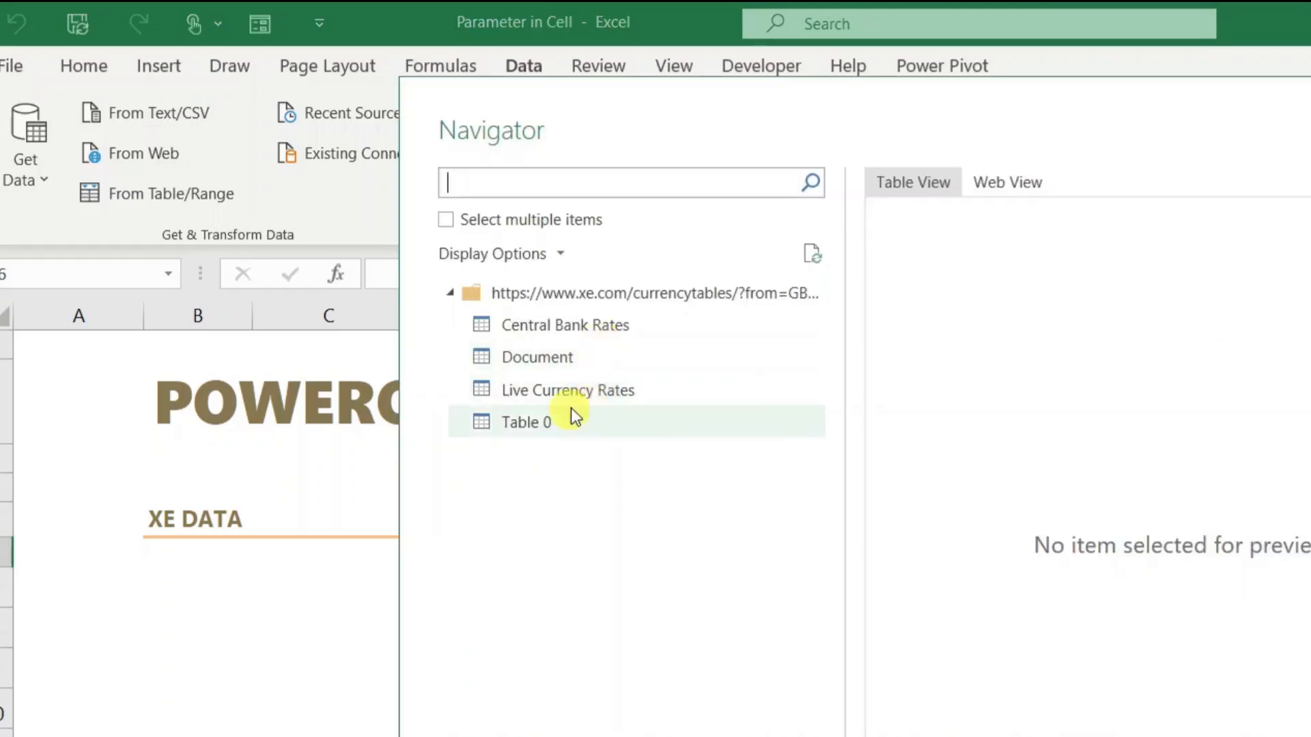
{"action": "left_click", "coordinate": [547, 424]}
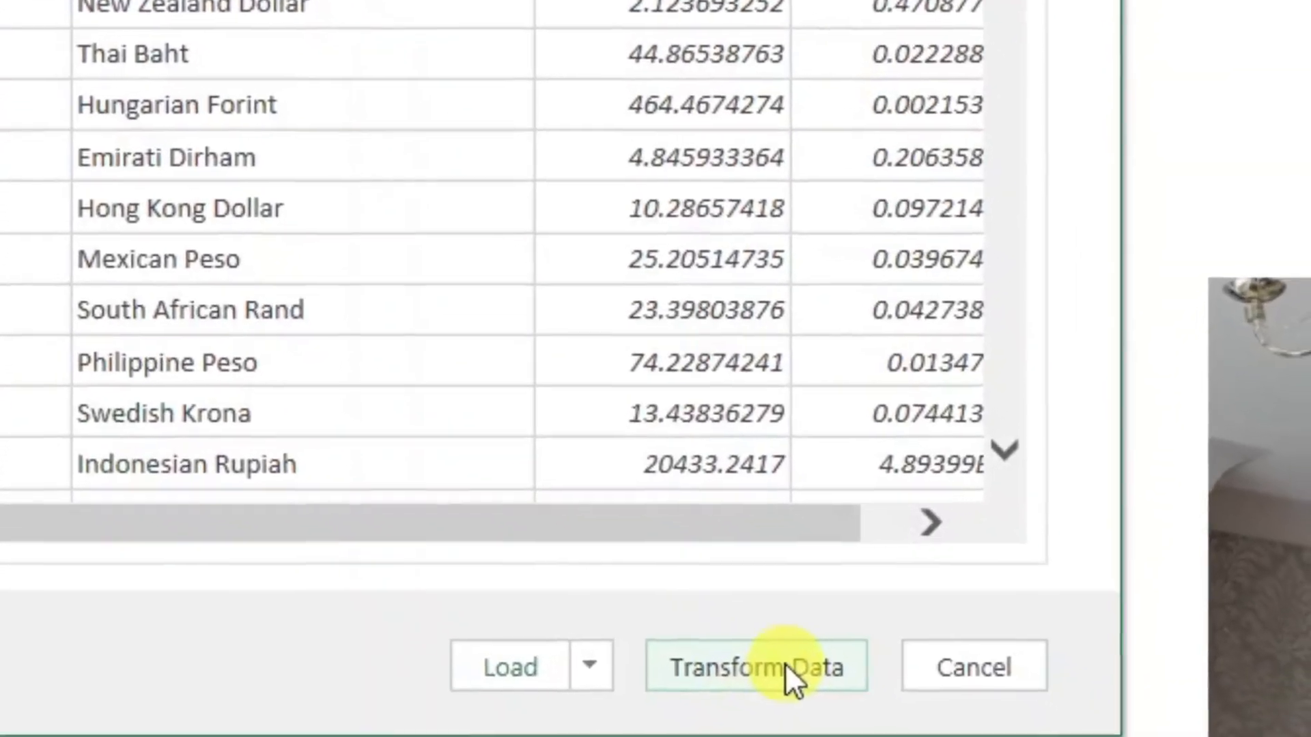
{"action": "left_click", "coordinate": [790, 675]}
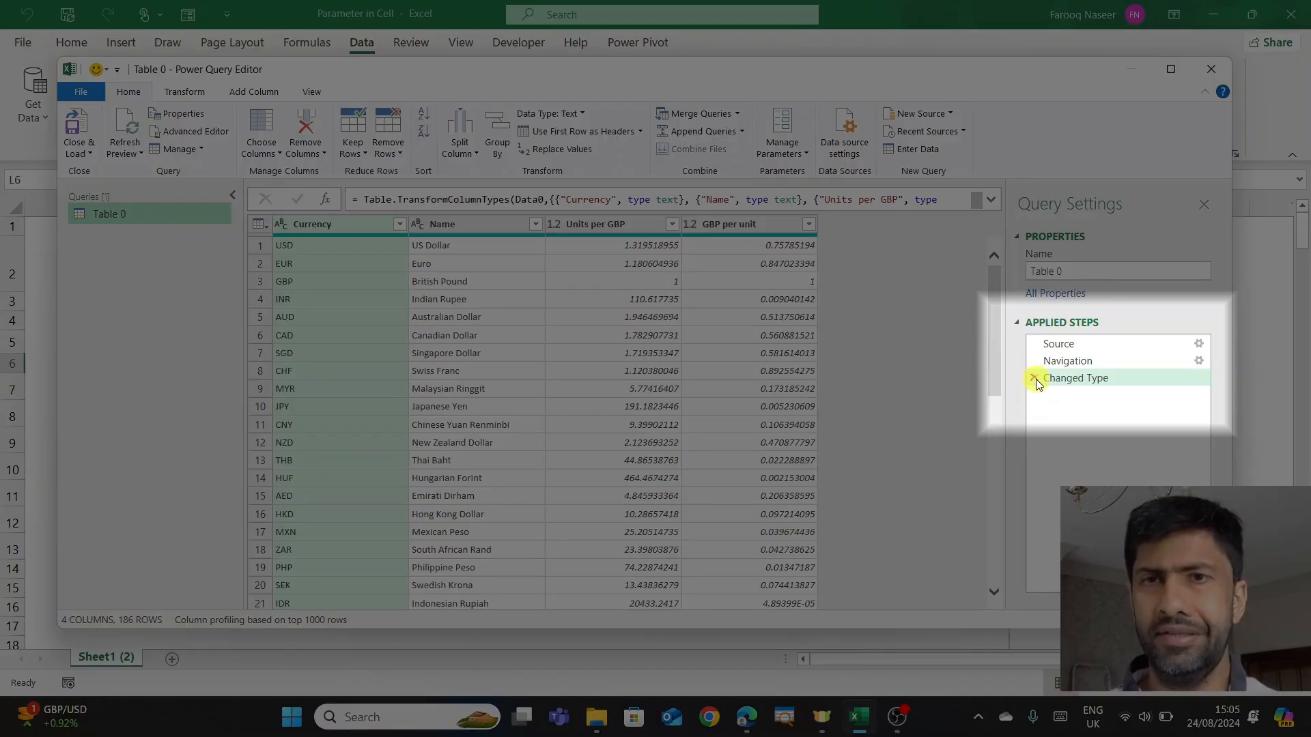
Delete the Changed Type step from the query and remove the GBP per unit column.
{"action": "left_click", "coordinate": [1034, 379]}
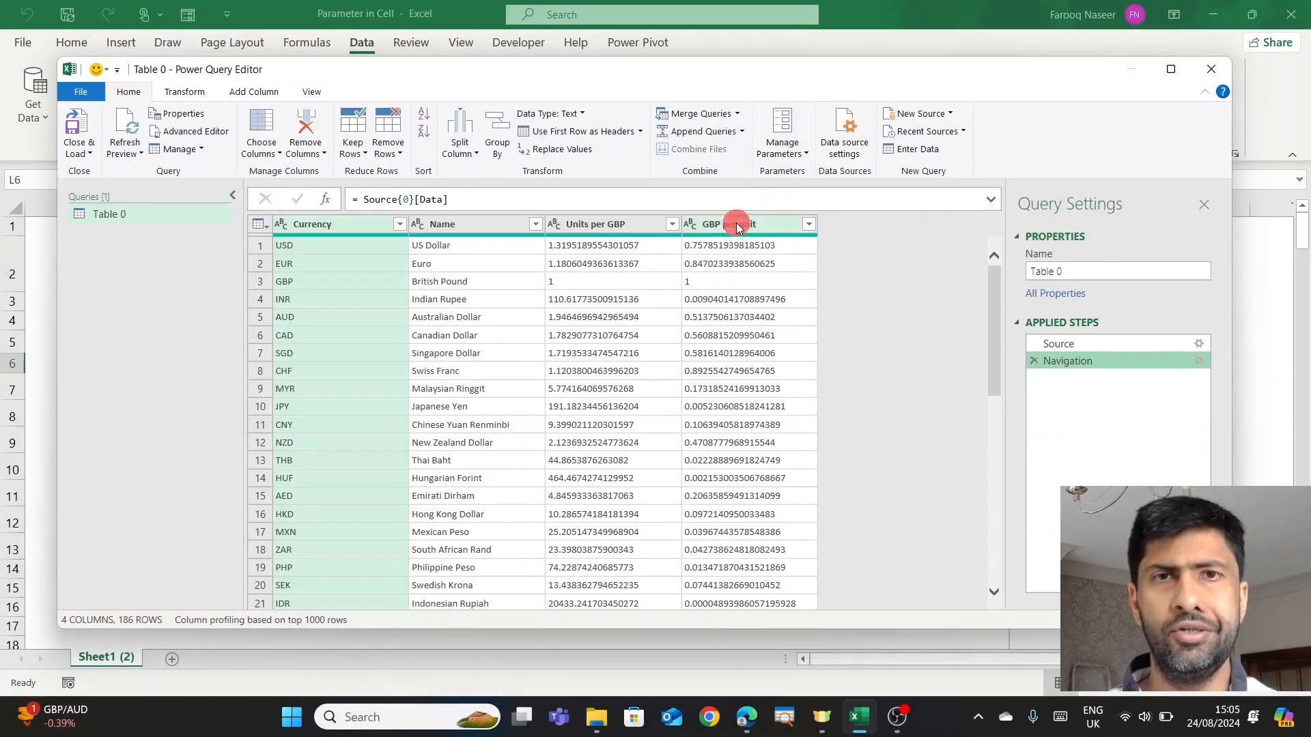
{"action": "left_click", "coordinate": [731, 225]}
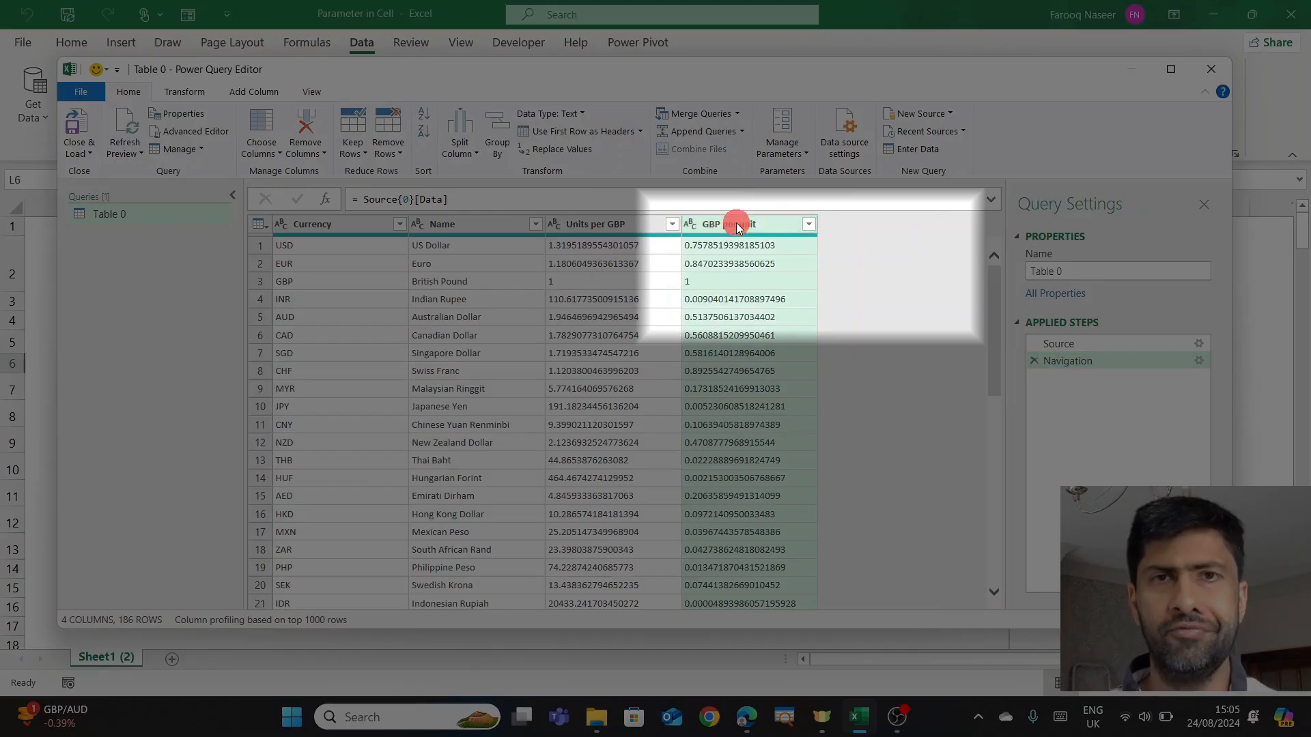
{"action": "right_click", "coordinate": [738, 226]}
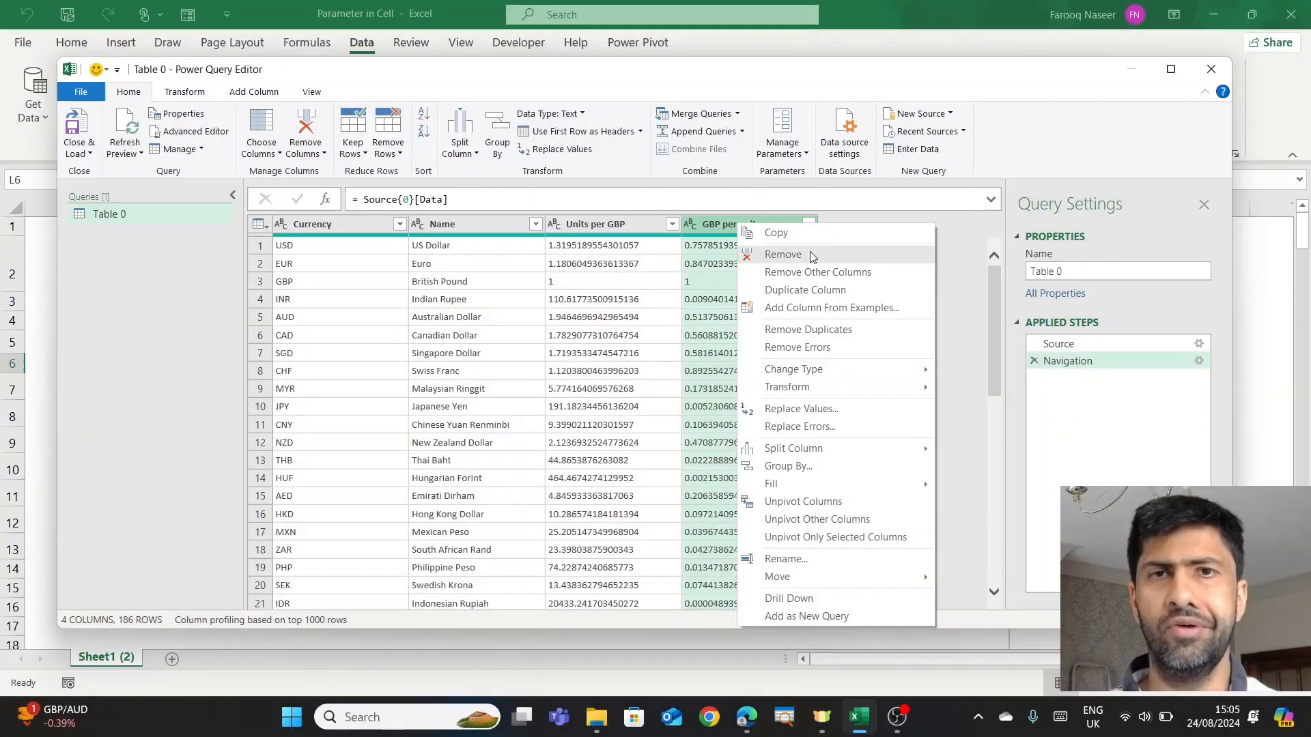
{"action": "left_click", "coordinate": [812, 254]}
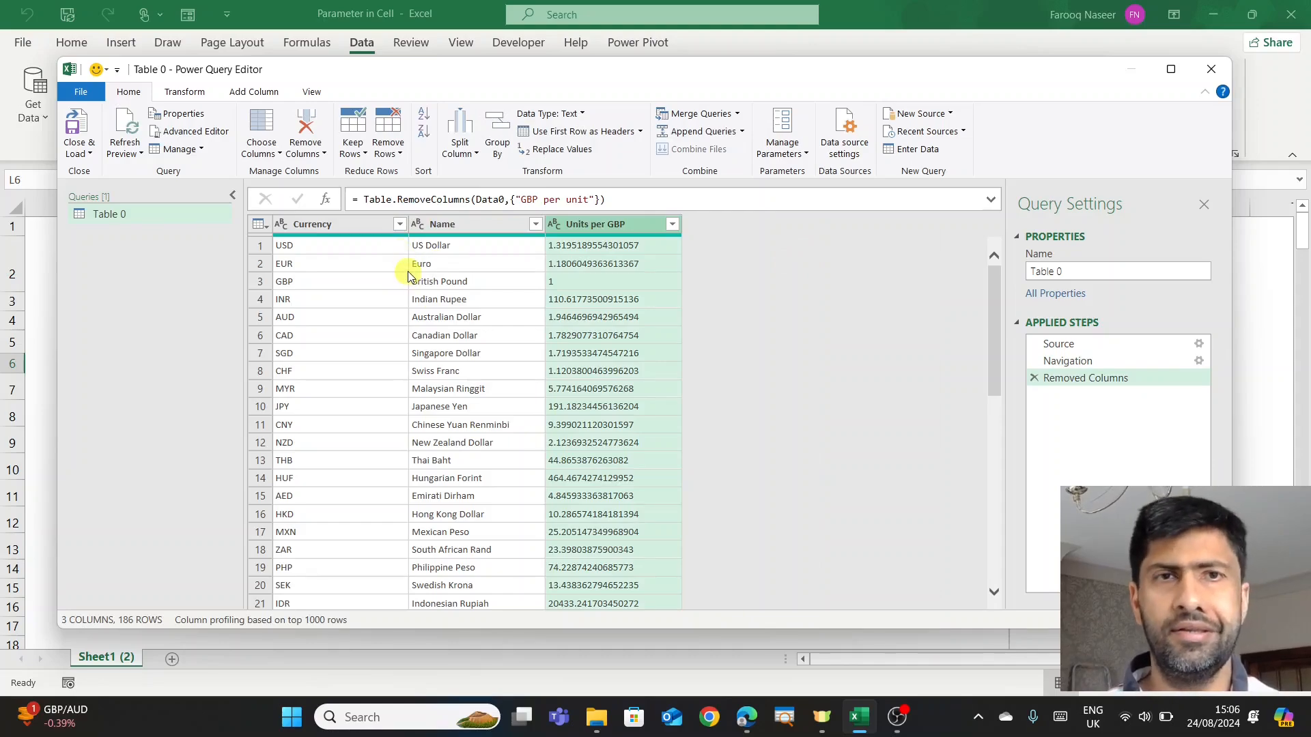
In the Currency column filter, deselect all values and tick only USD and CHF.
{"action": "left_click", "coordinate": [400, 226]}
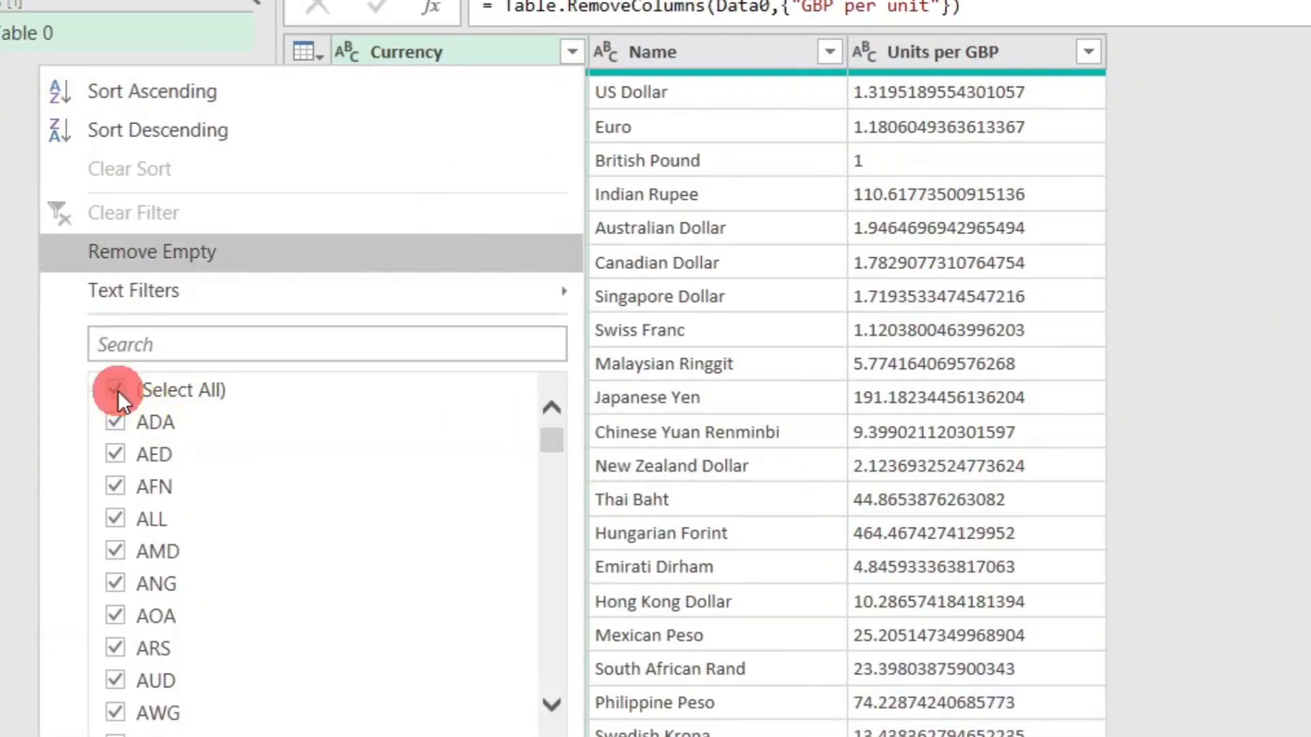
{"action": "left_click", "coordinate": [118, 391]}
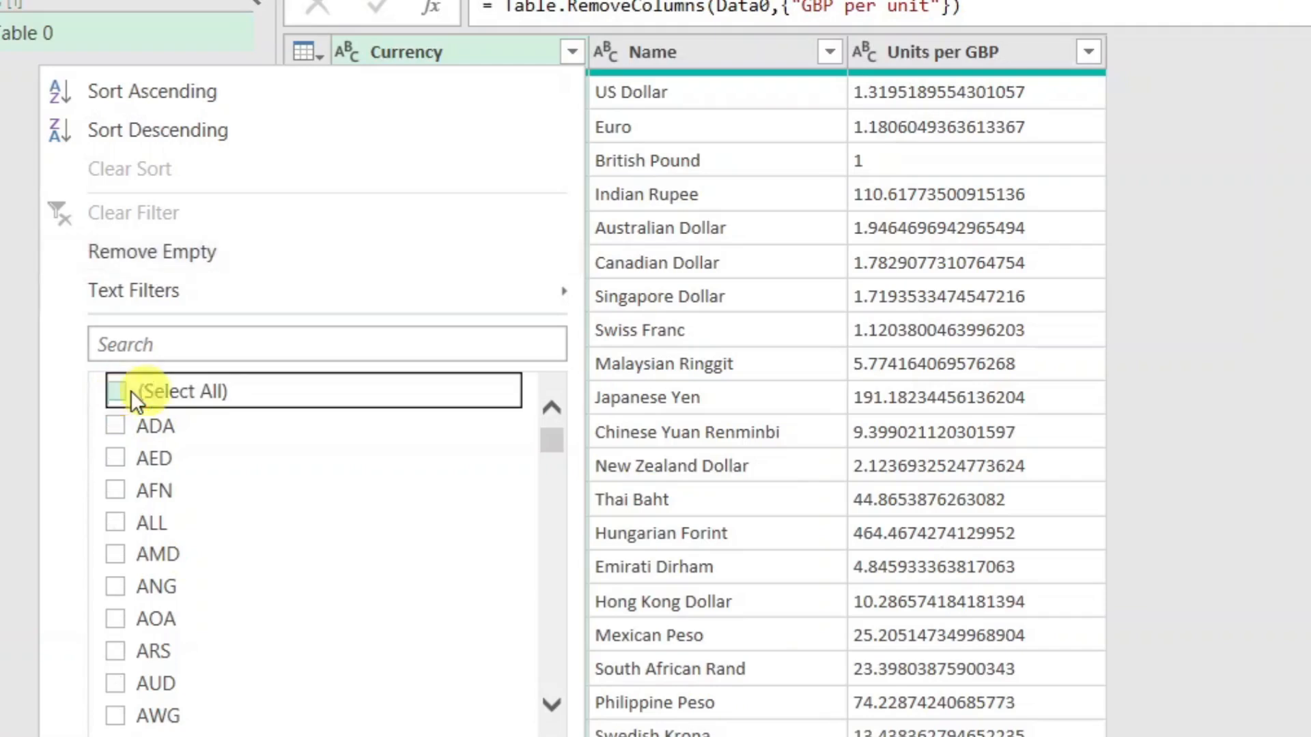
{"action": "left_click", "coordinate": [248, 348]}
{"action": "type", "text": "usd"}
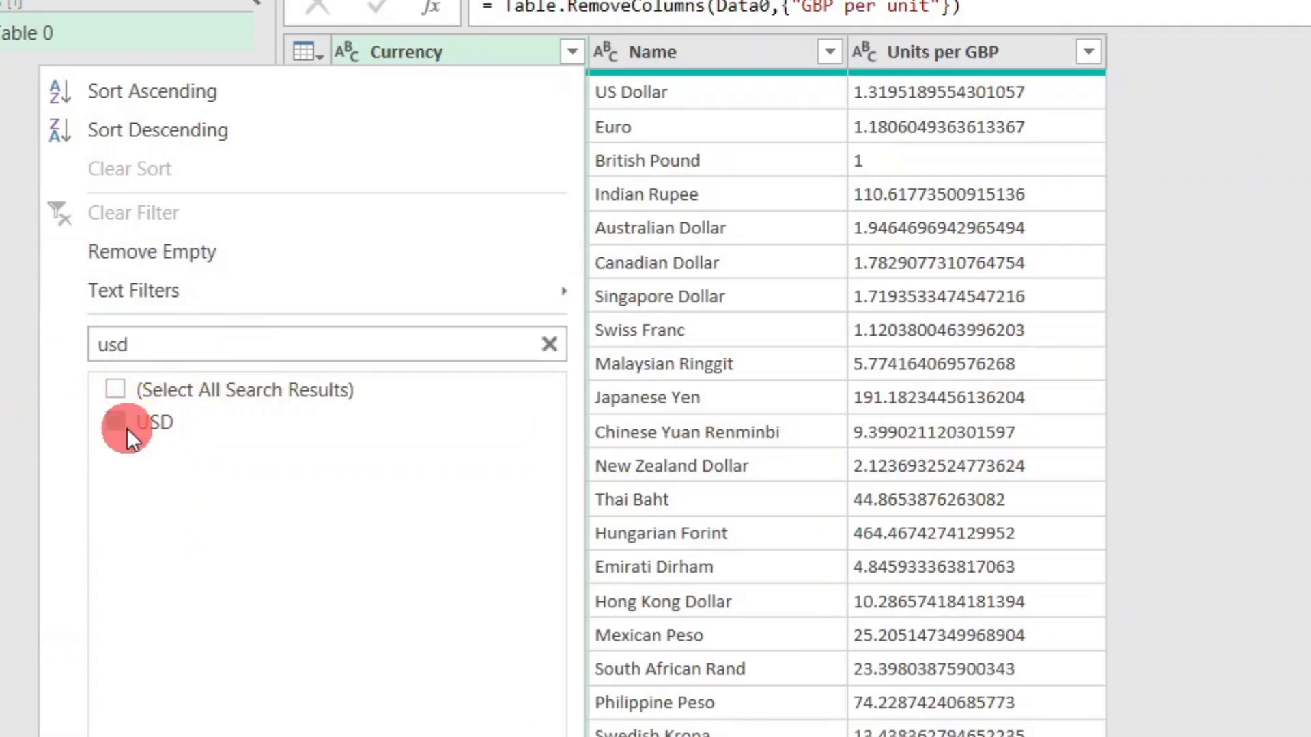
{"action": "left_click", "coordinate": [127, 428]}
{"action": "left_click_drag", "start_coordinate": [171, 351], "coordinate": [39, 355]}
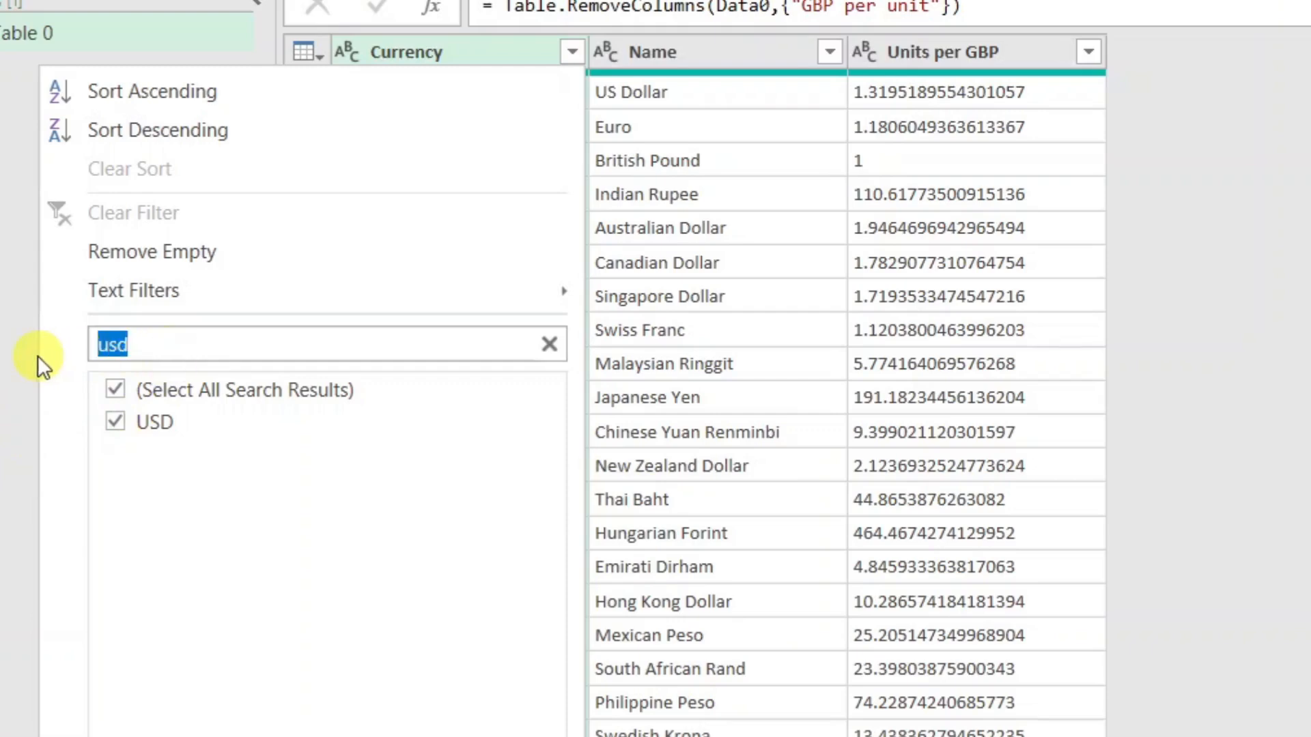
{"action": "type", "text": "chf"}
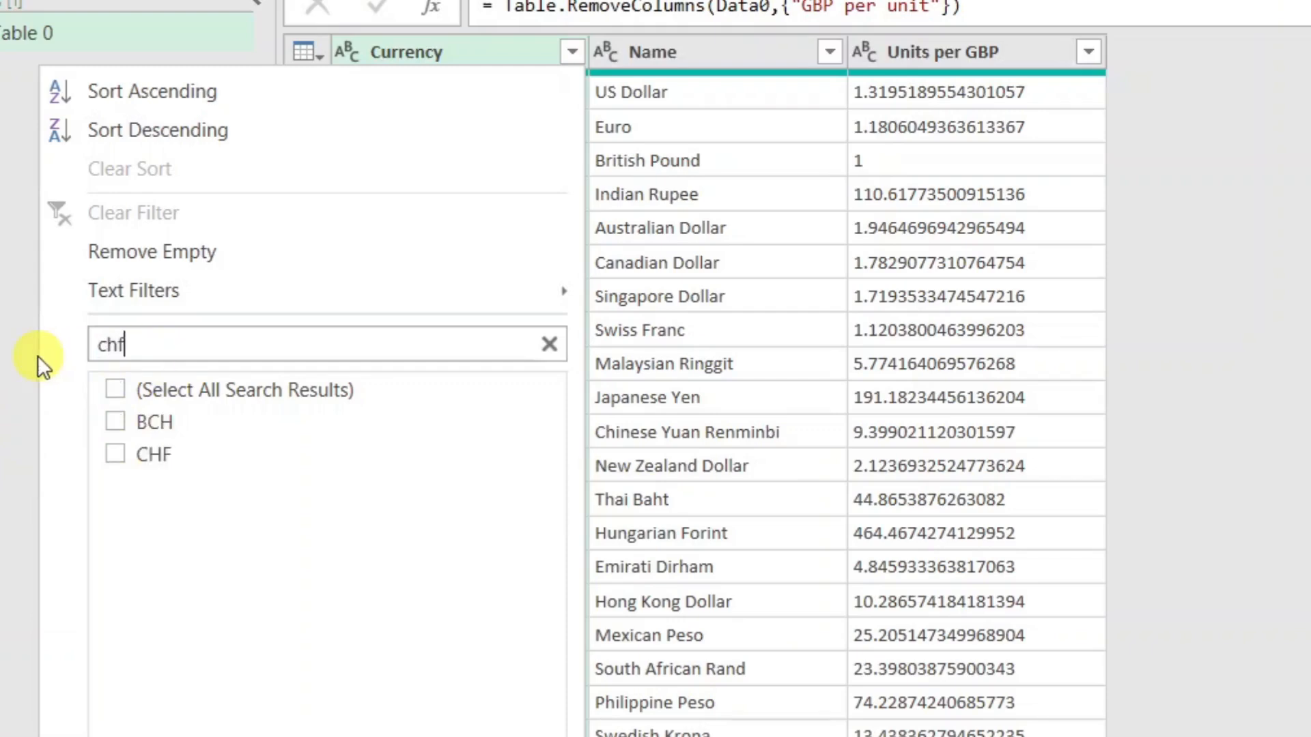
{"action": "left_click", "coordinate": [120, 433]}
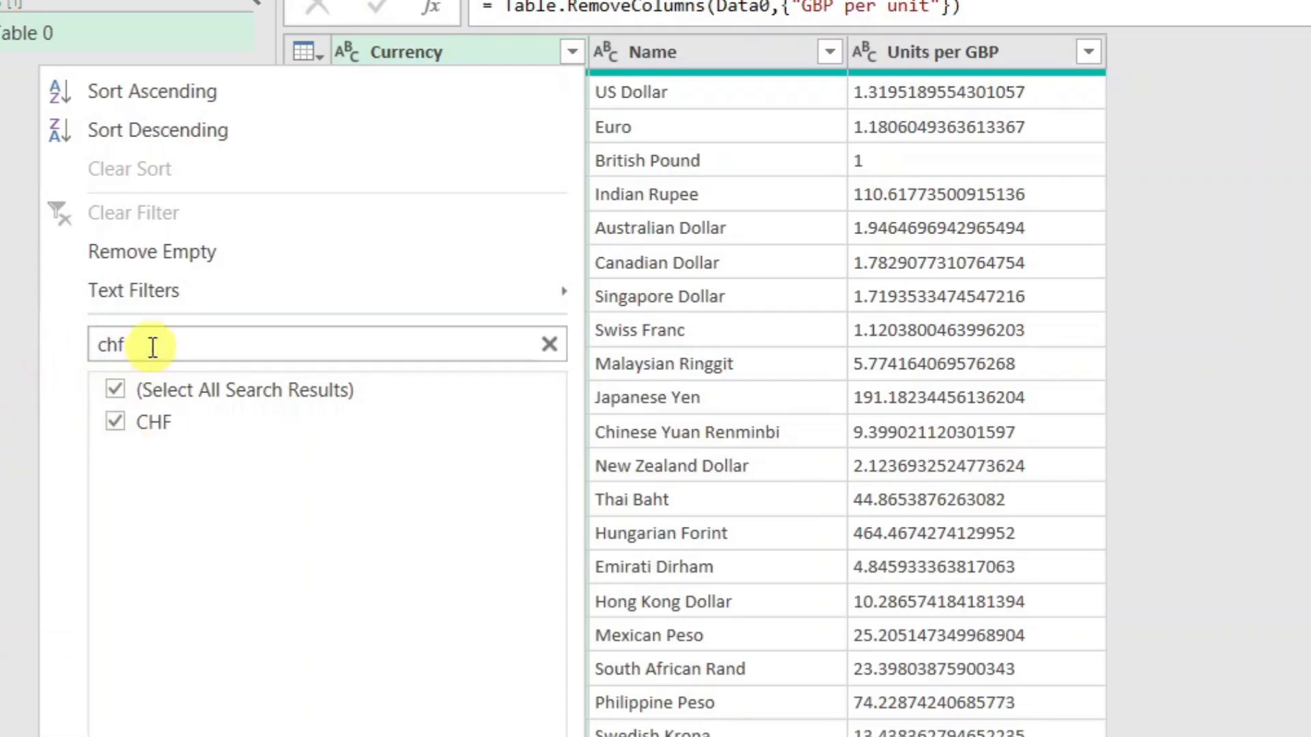
Add JPY, PKR and INR to the Currency filter selection and apply the filter.
{"action": "left_click_drag", "start_coordinate": [152, 346], "coordinate": [1, 334]}
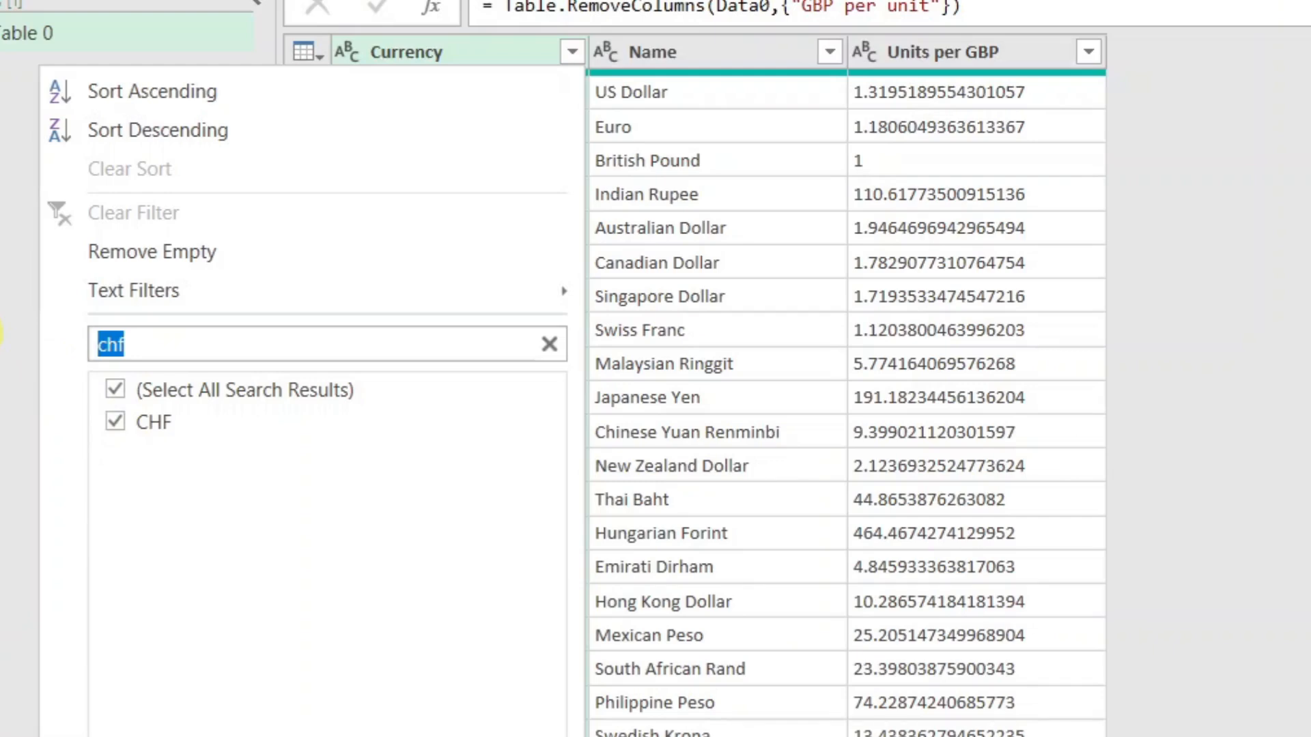
{"action": "type", "text": "jpy"}
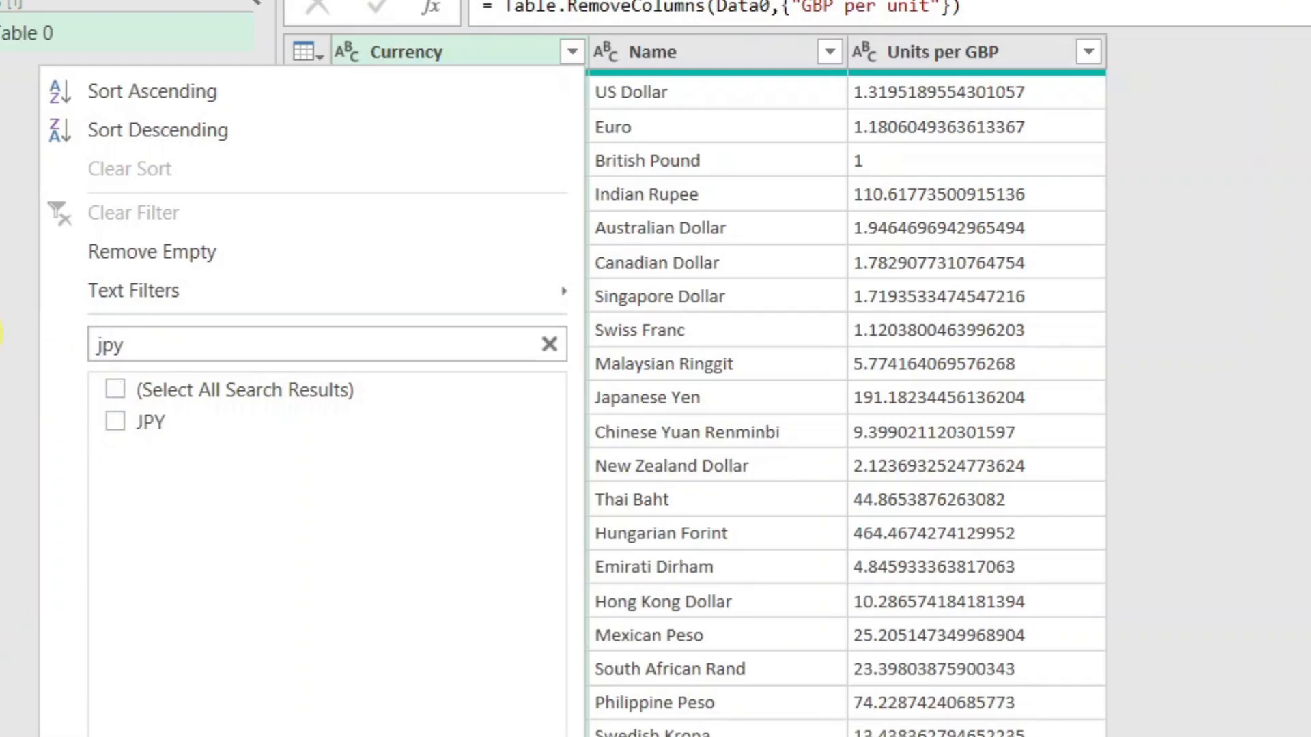
{"action": "left_click", "coordinate": [161, 418]}
{"action": "left_click_drag", "start_coordinate": [143, 342], "coordinate": [67, 336]}
{"action": "type", "text": "p"}
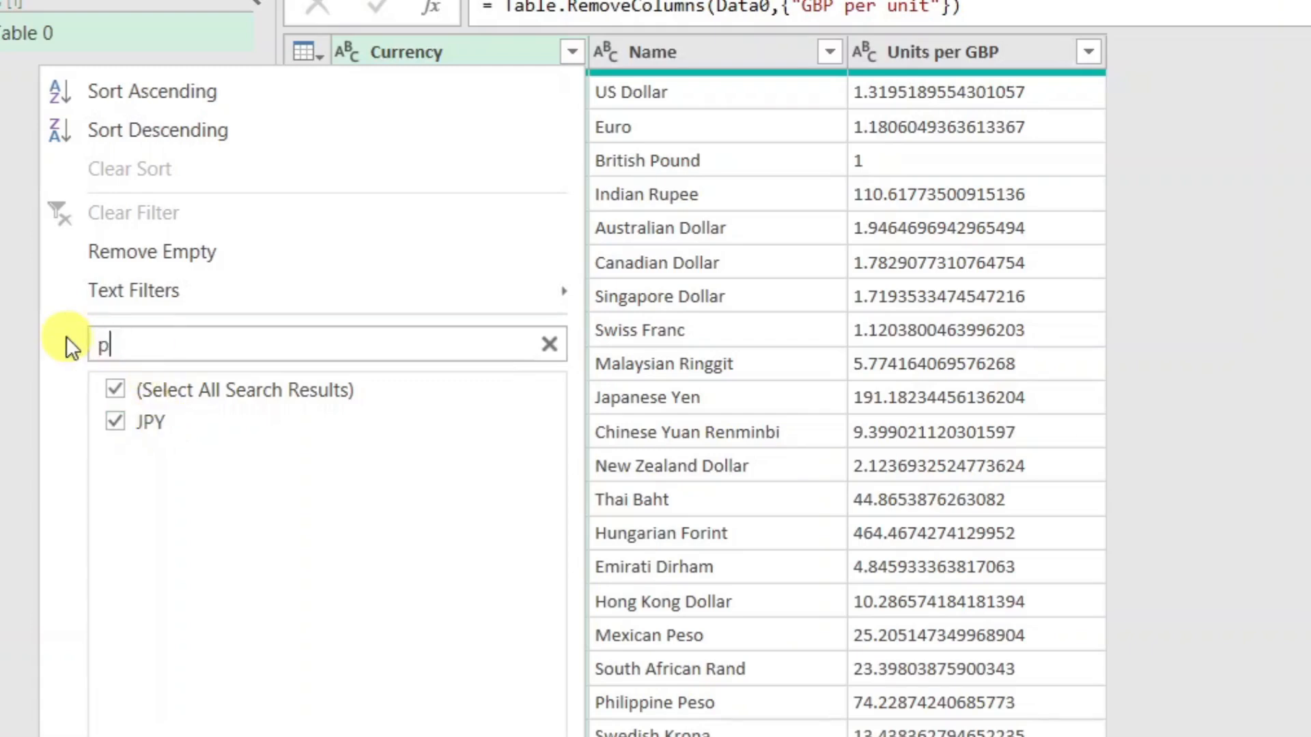
{"action": "type", "text": "kr"}
{"action": "left_click", "coordinate": [114, 429]}
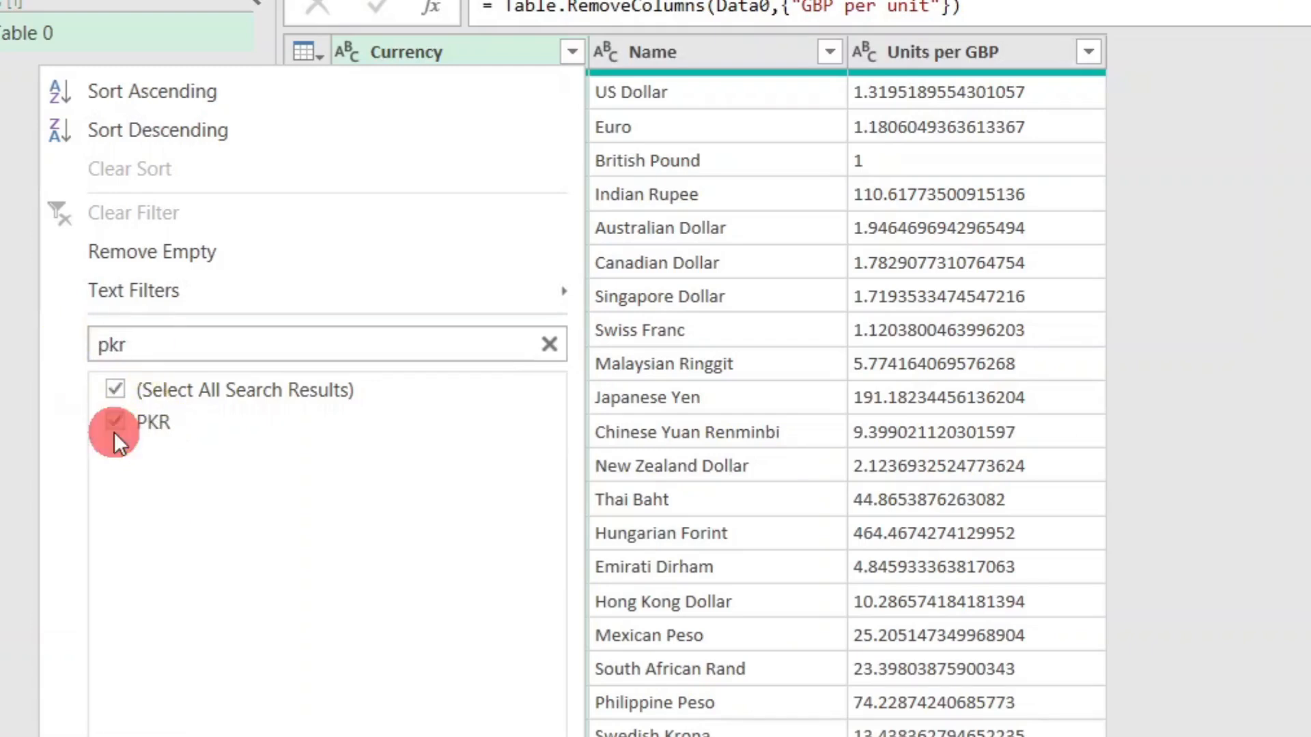
{"action": "left_click_drag", "start_coordinate": [146, 346], "coordinate": [6, 368]}
{"action": "type", "text": "in"}
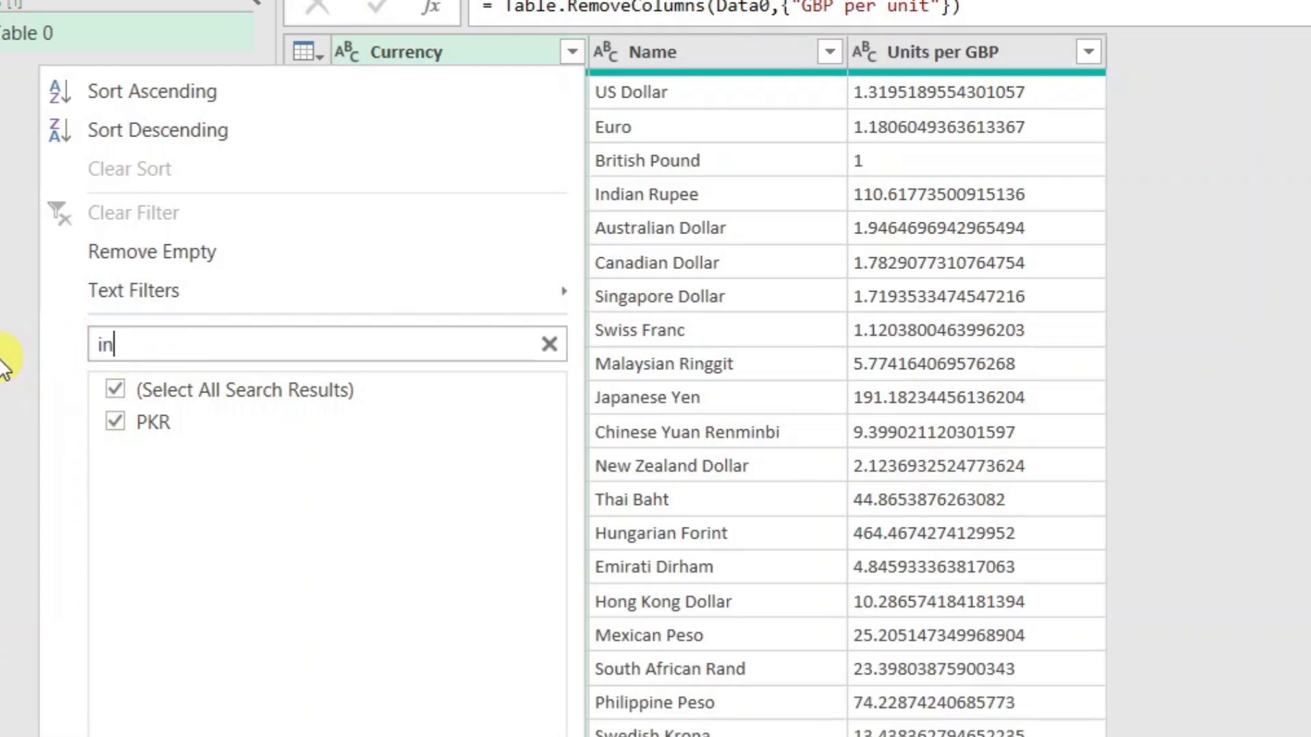
{"action": "type", "text": "r"}
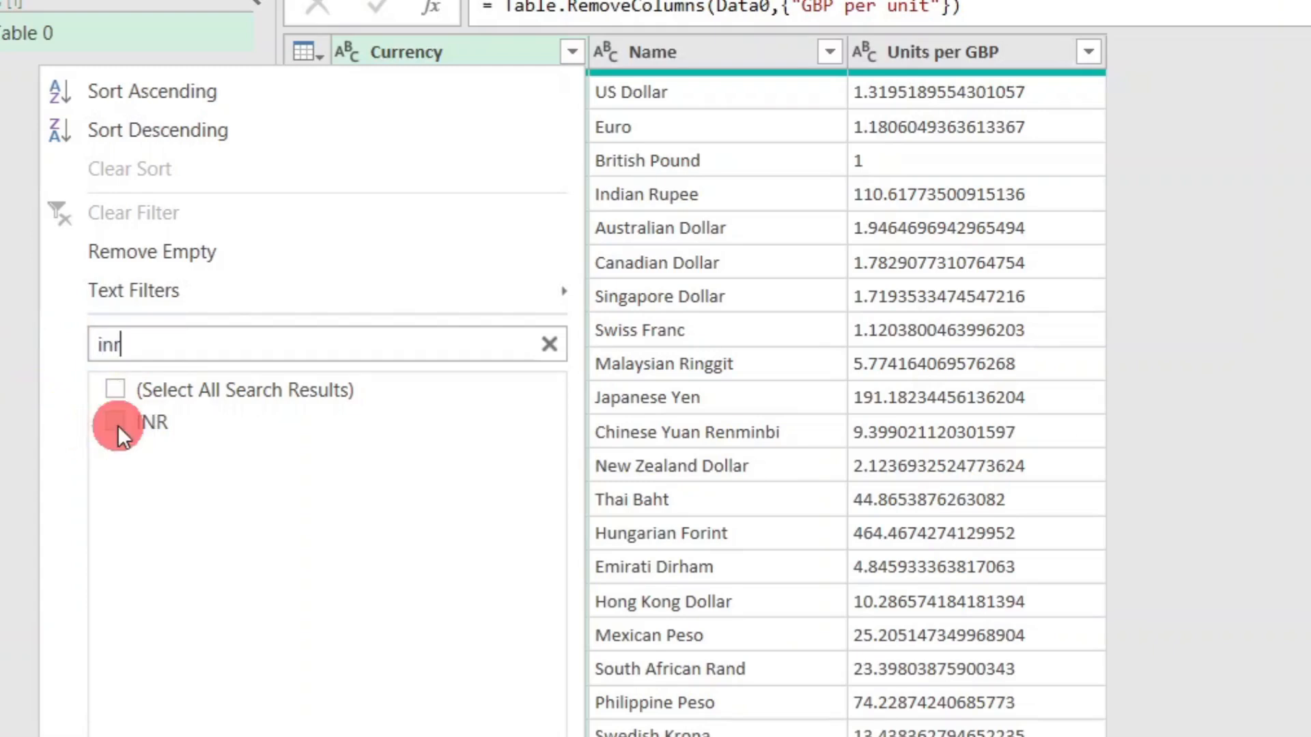
{"action": "left_click", "coordinate": [114, 424]}
{"action": "key", "text": "Return"}
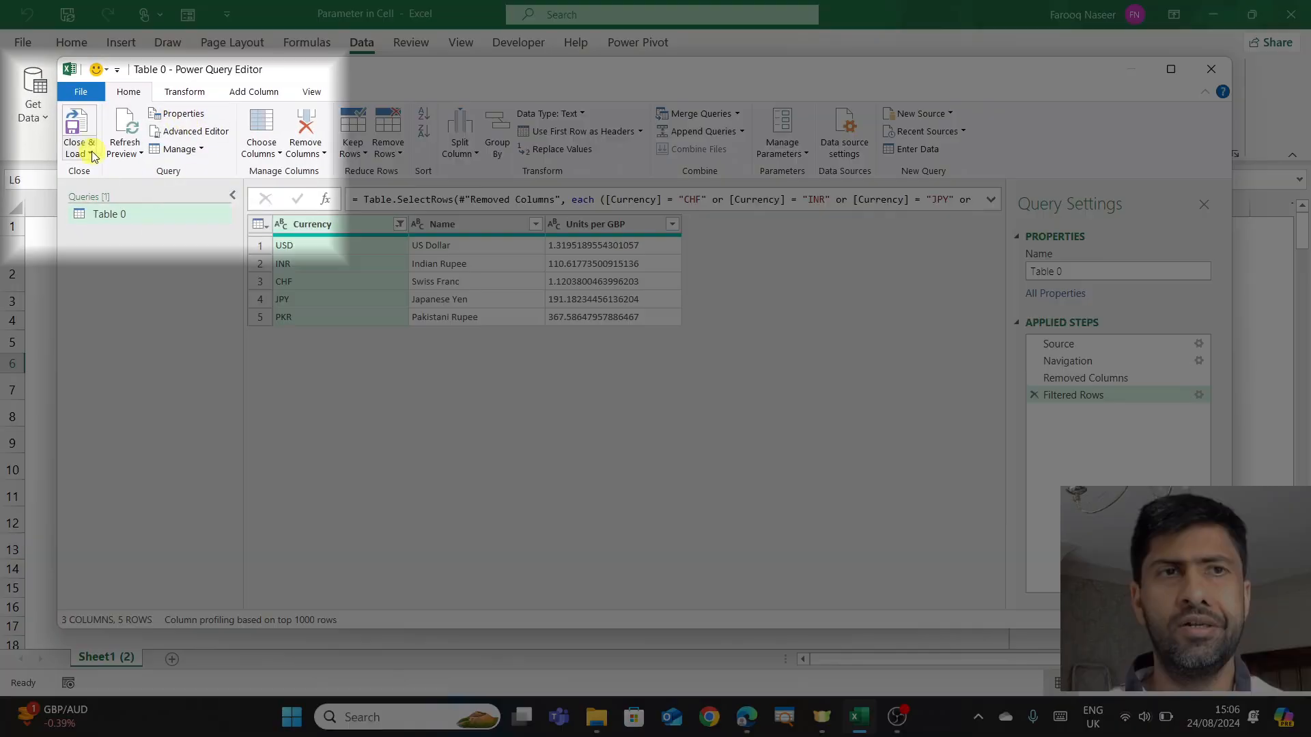
Close and load the query as a table in the existing worksheet at cell B7, under the XE DATA heading.
{"action": "left_click", "coordinate": [91, 154]}
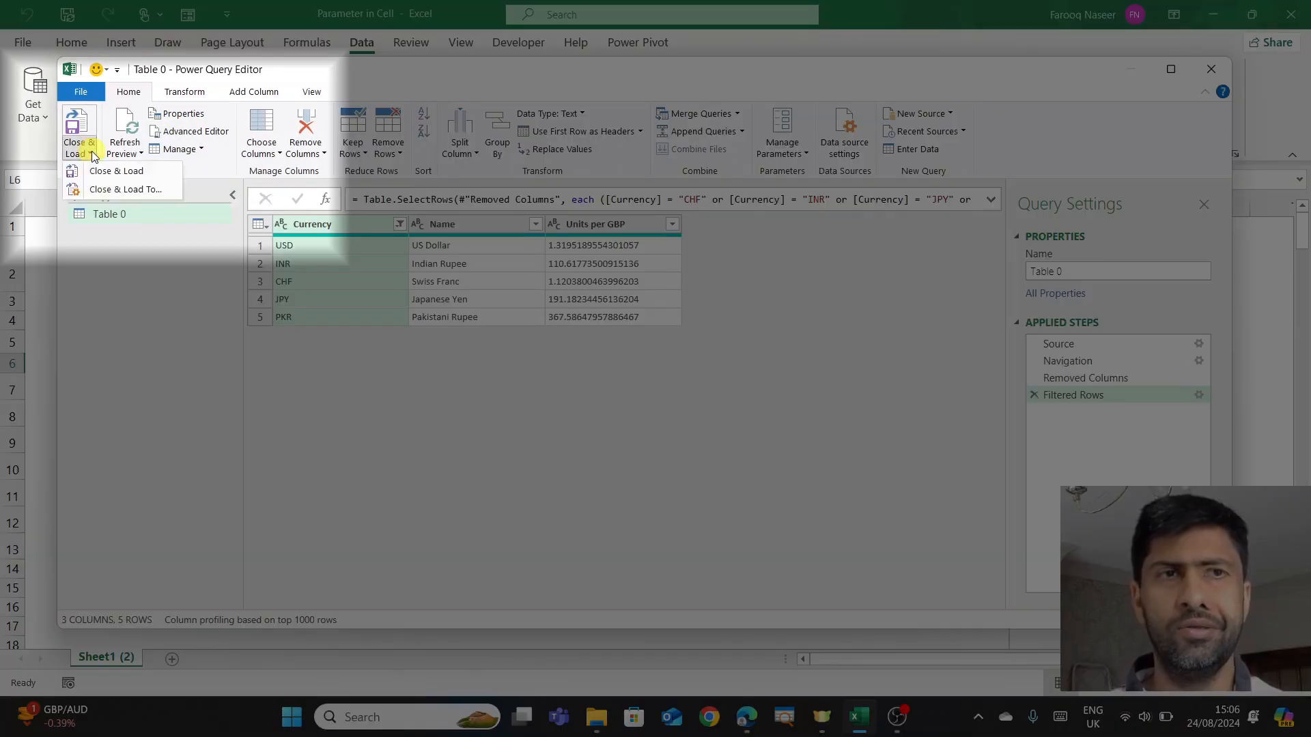
{"action": "left_click", "coordinate": [116, 193]}
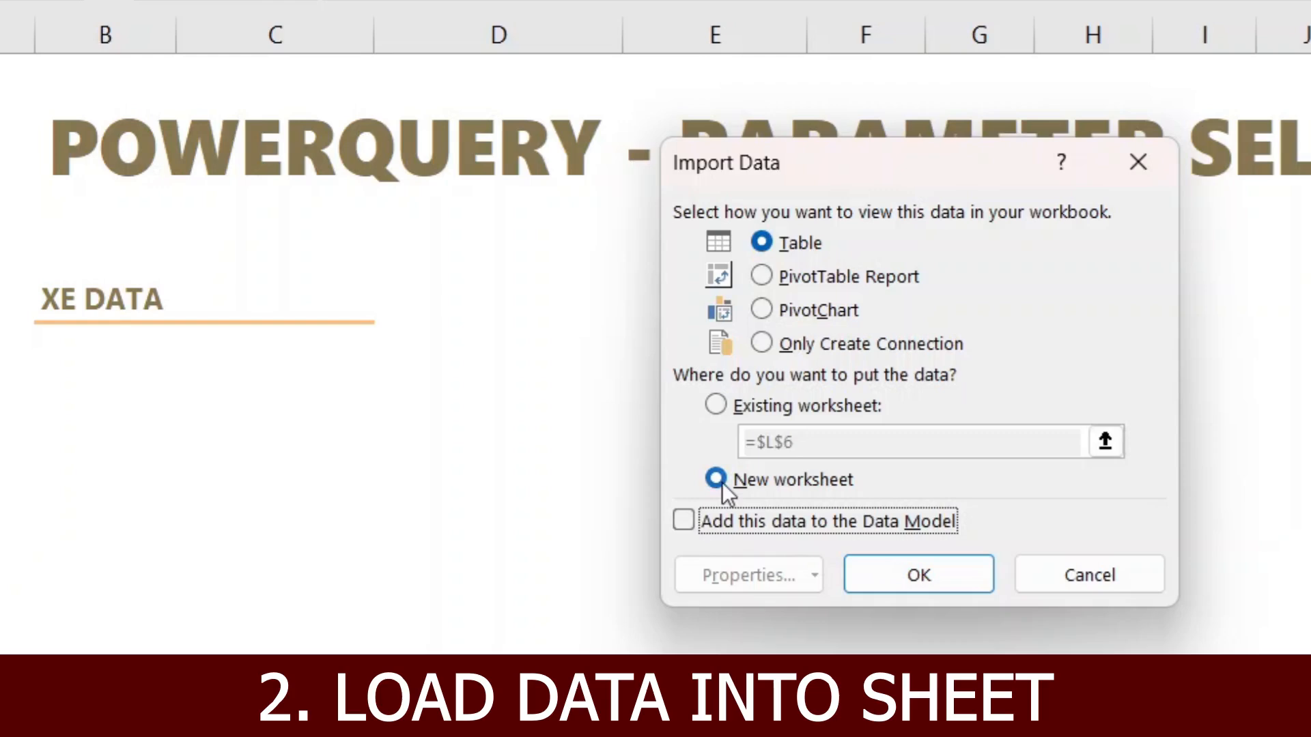
{"action": "left_click", "coordinate": [741, 409]}
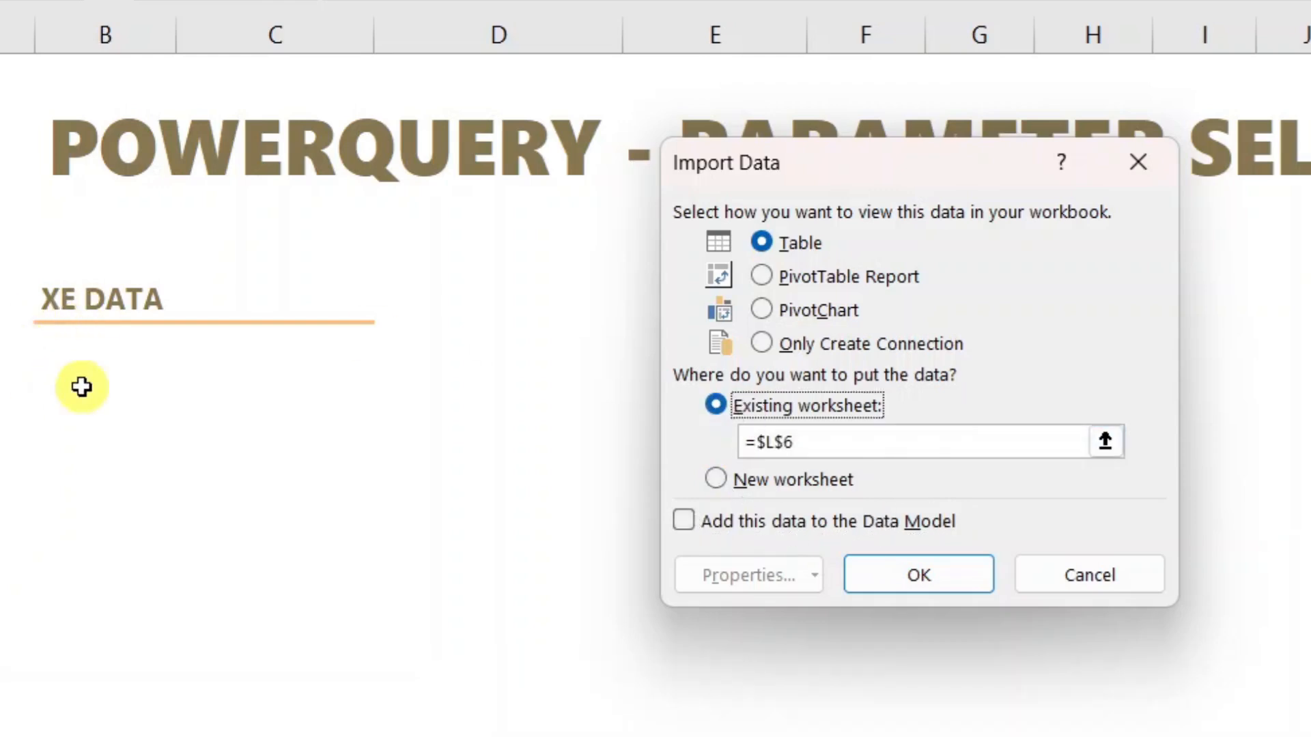
{"action": "left_click", "coordinate": [117, 399]}
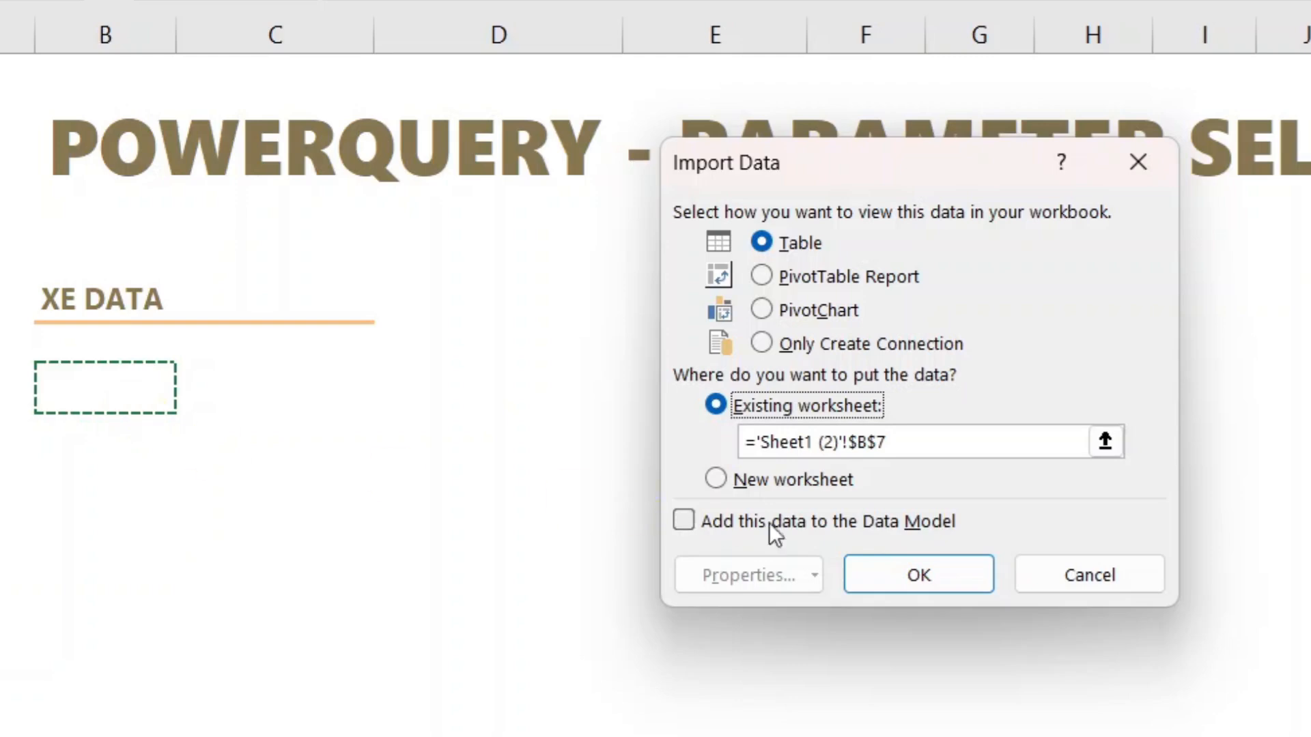
{"action": "left_click", "coordinate": [893, 572]}
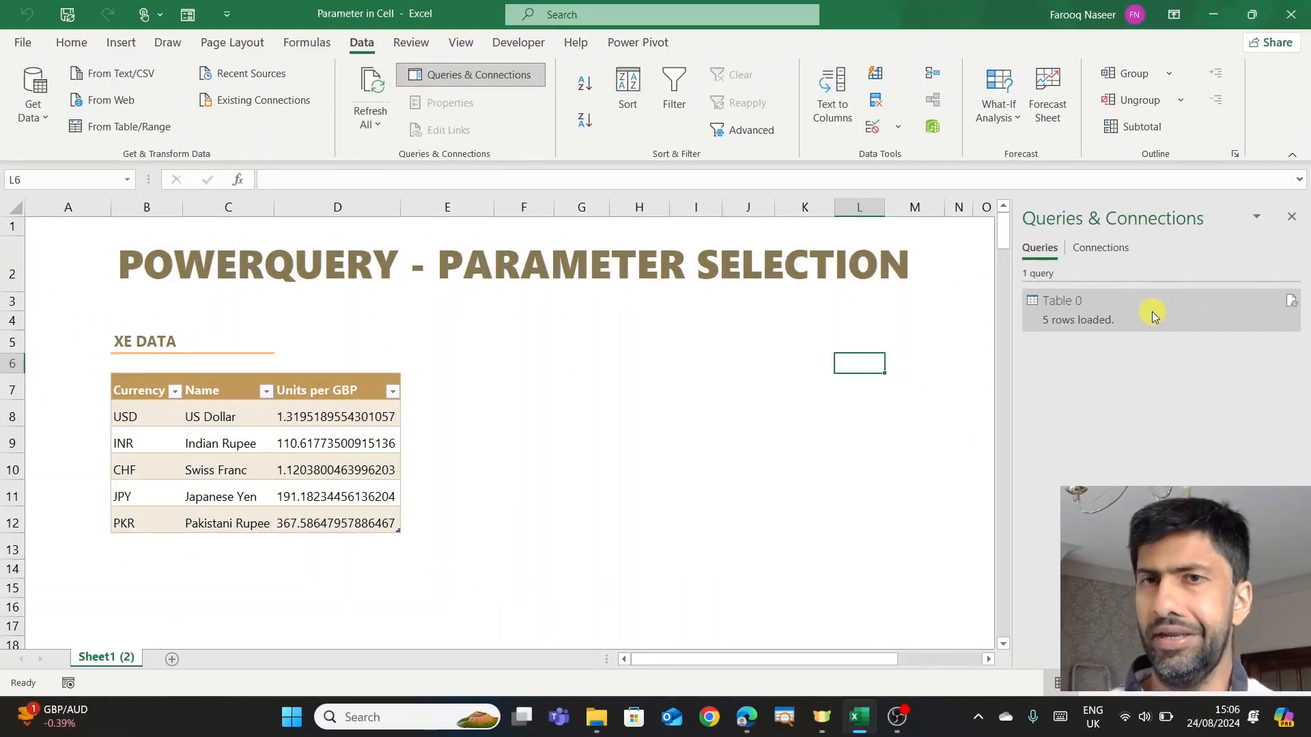
{"action": "mouse_move", "coordinate": [1154, 318]}
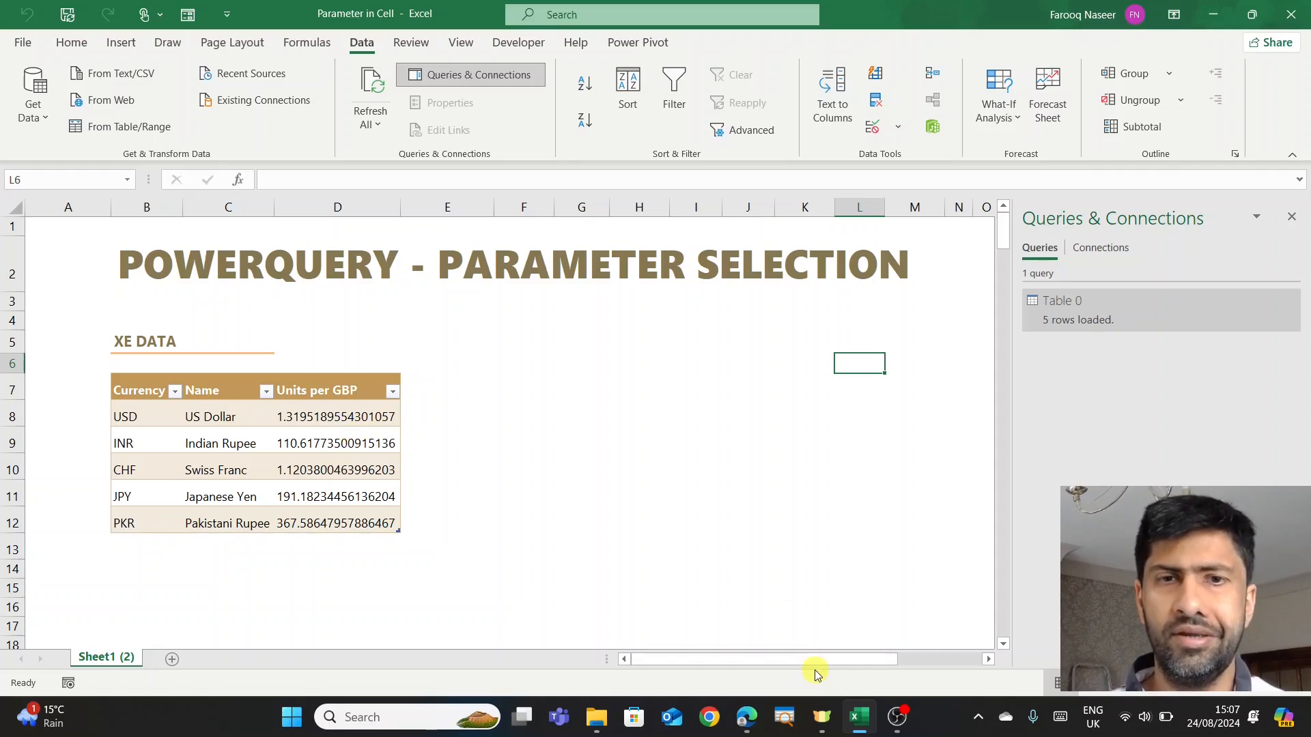
Switch to the Edge browser and copy the date 2024-08-23 from the address of the XE historical rates page.
{"action": "left_click", "coordinate": [746, 717]}
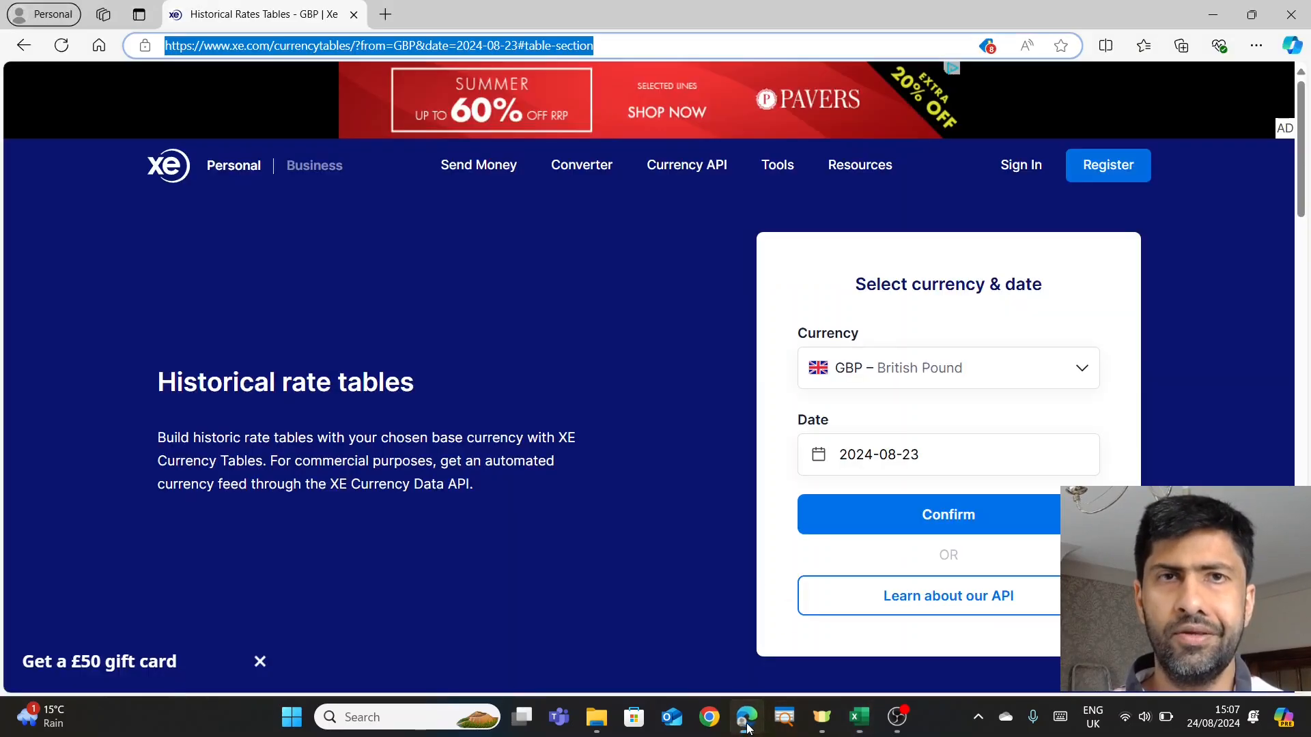
{"action": "left_click", "coordinate": [519, 44]}
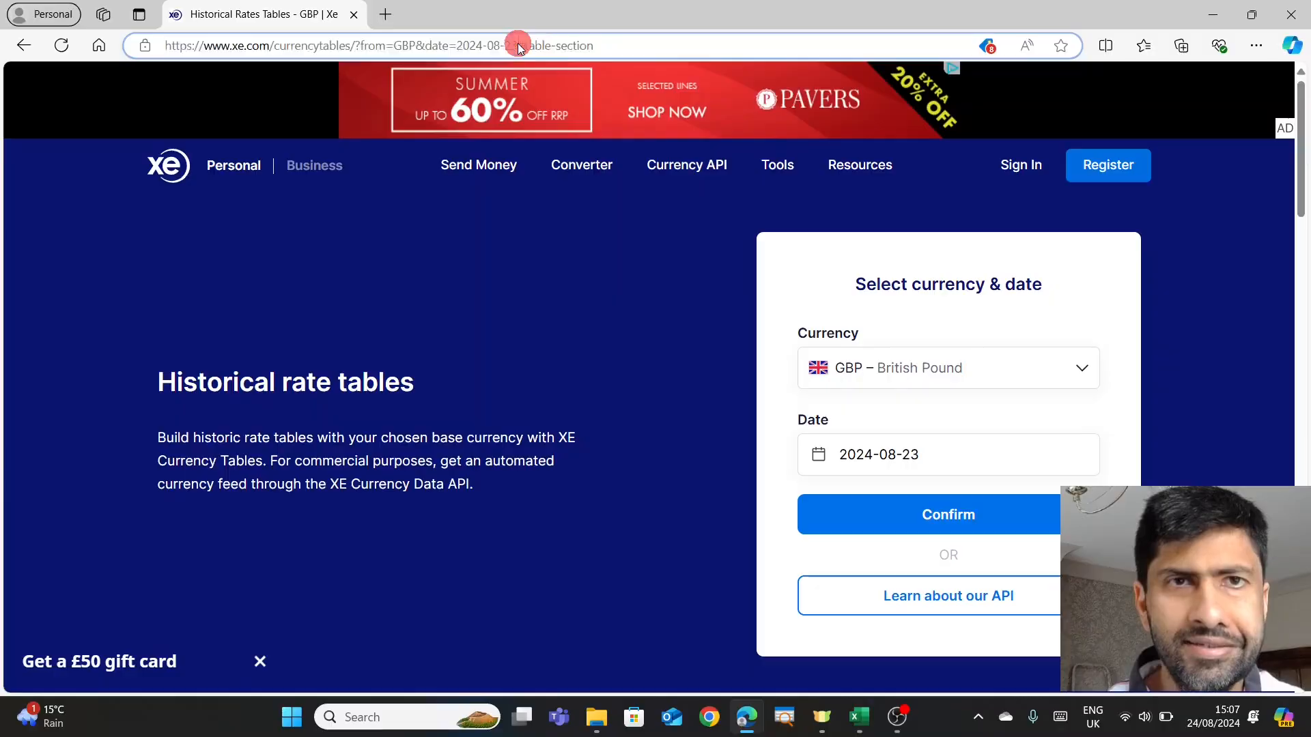
{"action": "left_click_drag", "start_coordinate": [517, 45], "coordinate": [457, 45]}
{"action": "key", "text": "ctrl+c"}
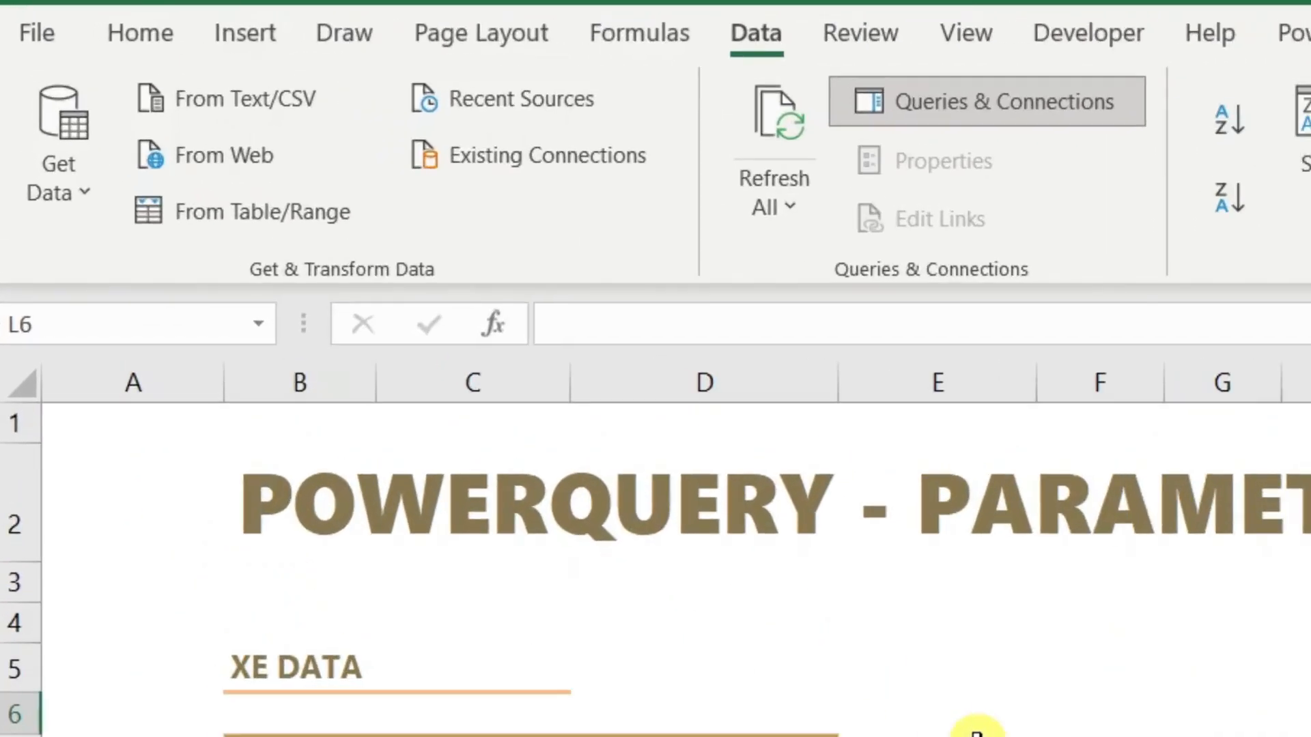
Switch back to Excel and enter the copied date in cell D5, beside the XE DATA heading.
{"action": "left_click", "coordinate": [794, 674]}
{"action": "left_click", "coordinate": [757, 326]}
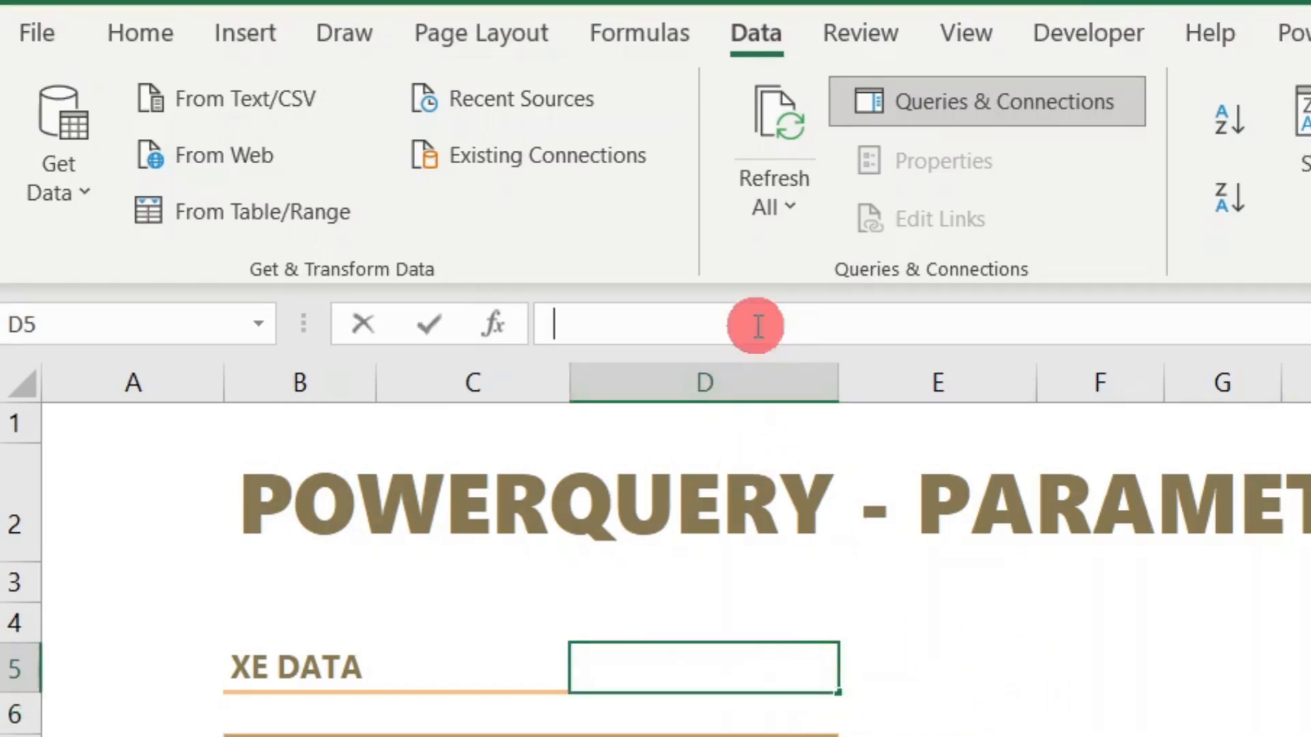
{"action": "key", "text": "ctrl+v"}
{"action": "key", "text": "Return"}
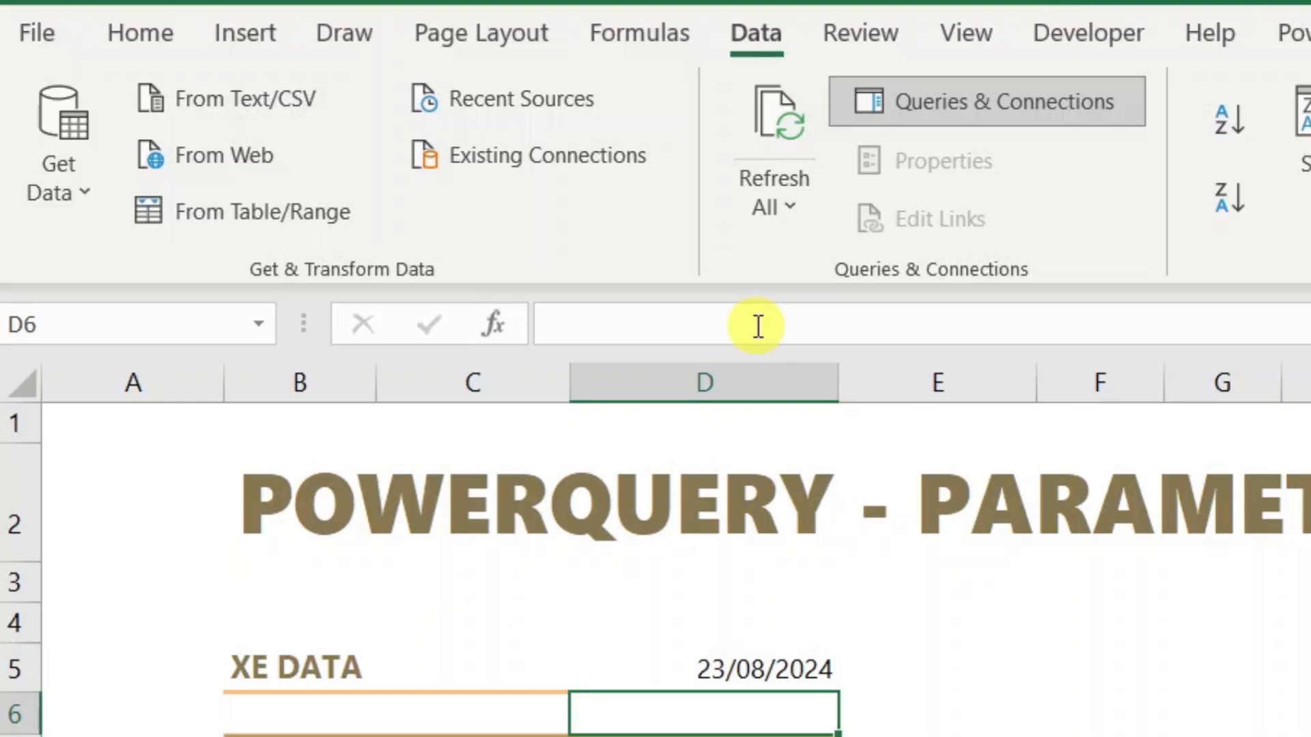
{"action": "key", "text": "ctrl+c"}
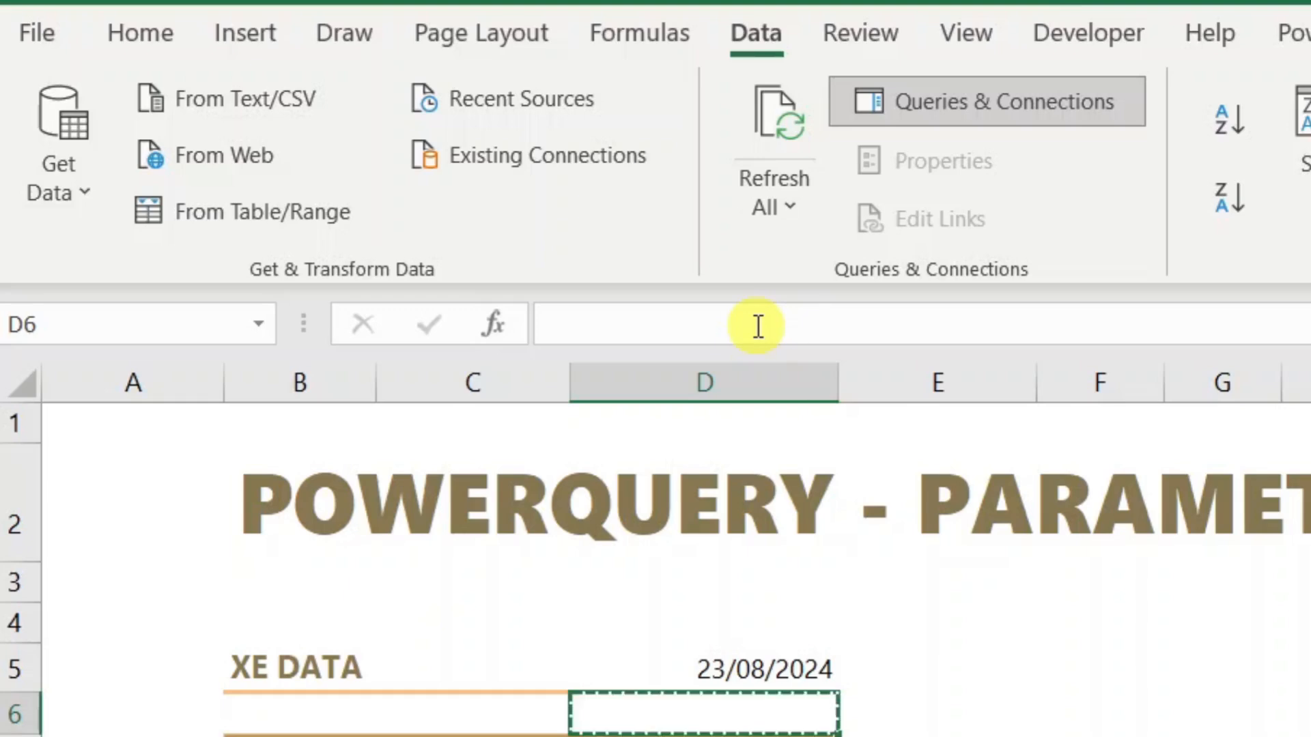
Replace the content of cell D5 with the text '2024-08-23, keeping the leading apostrophe, and right-align the cell.
{"action": "left_click", "coordinate": [732, 662]}
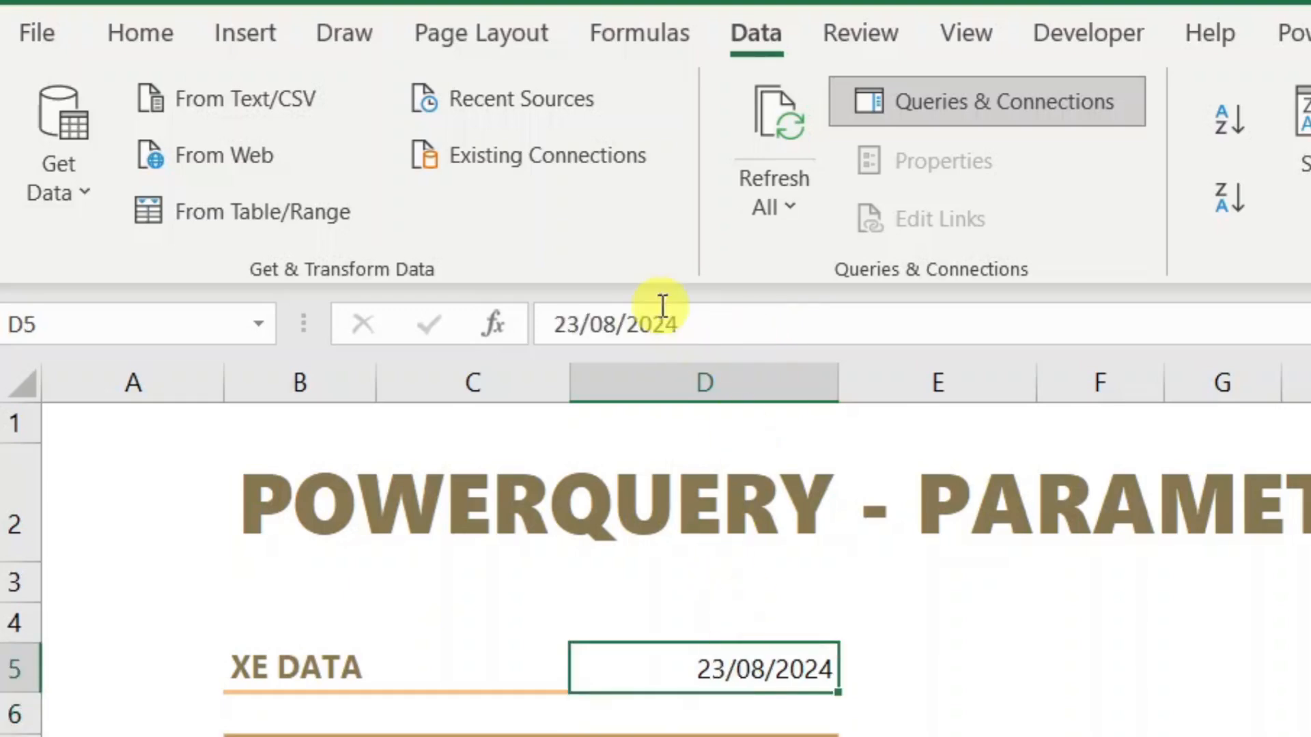
{"action": "left_click_drag", "start_coordinate": [723, 322], "coordinate": [337, 328]}
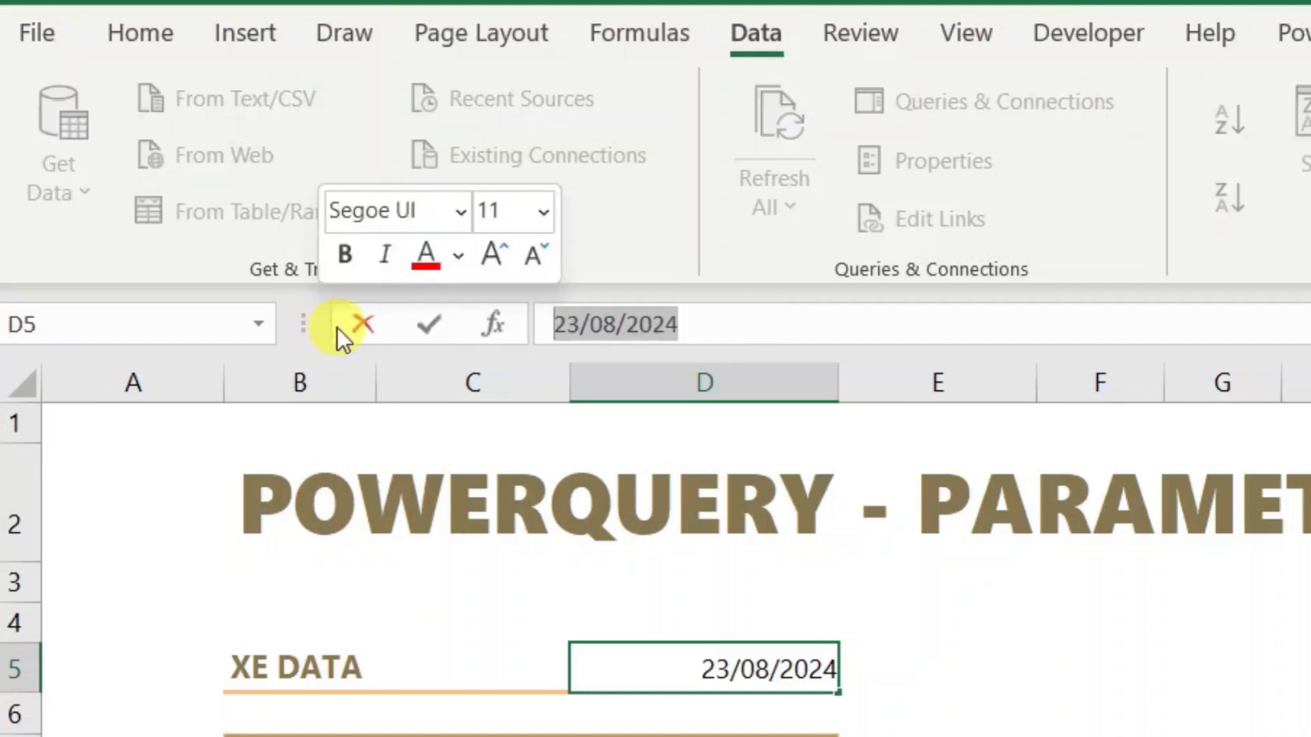
{"action": "type", "text": "'"}
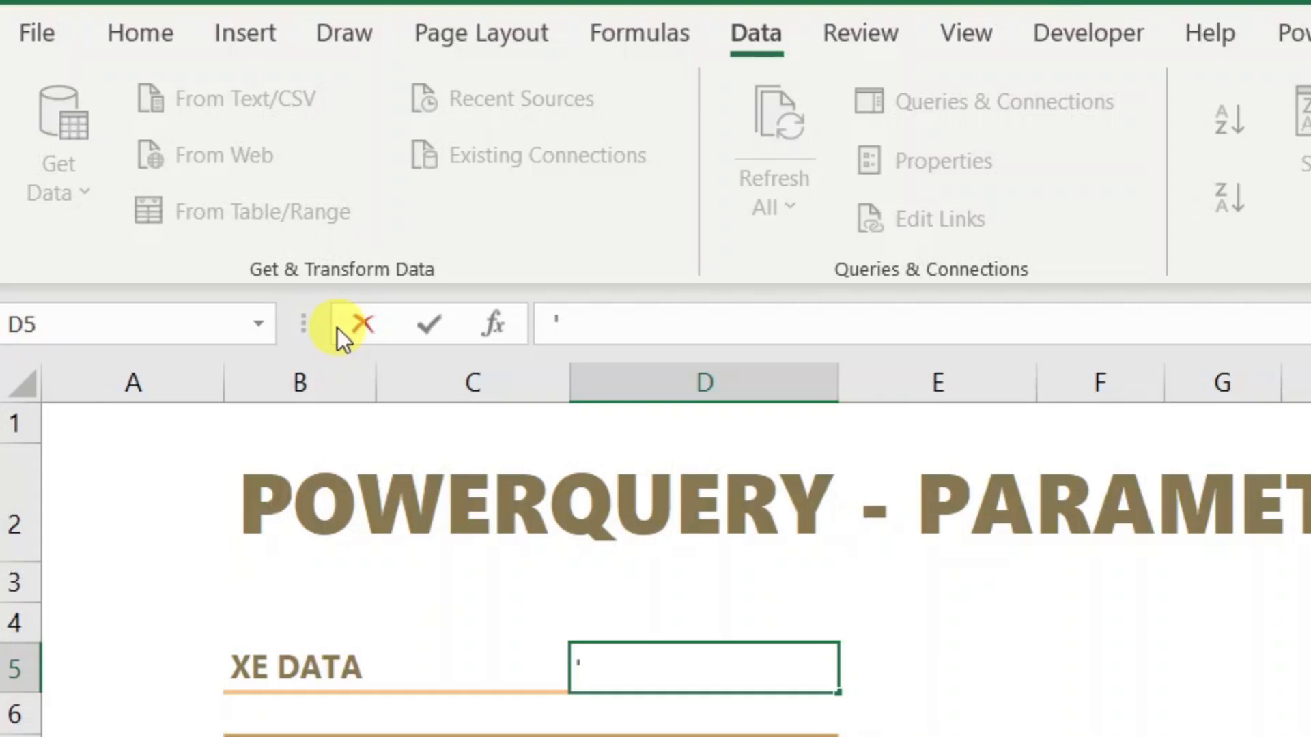
{"action": "key", "text": "ctrl+semicolon"}
{"action": "key", "text": "Return"}
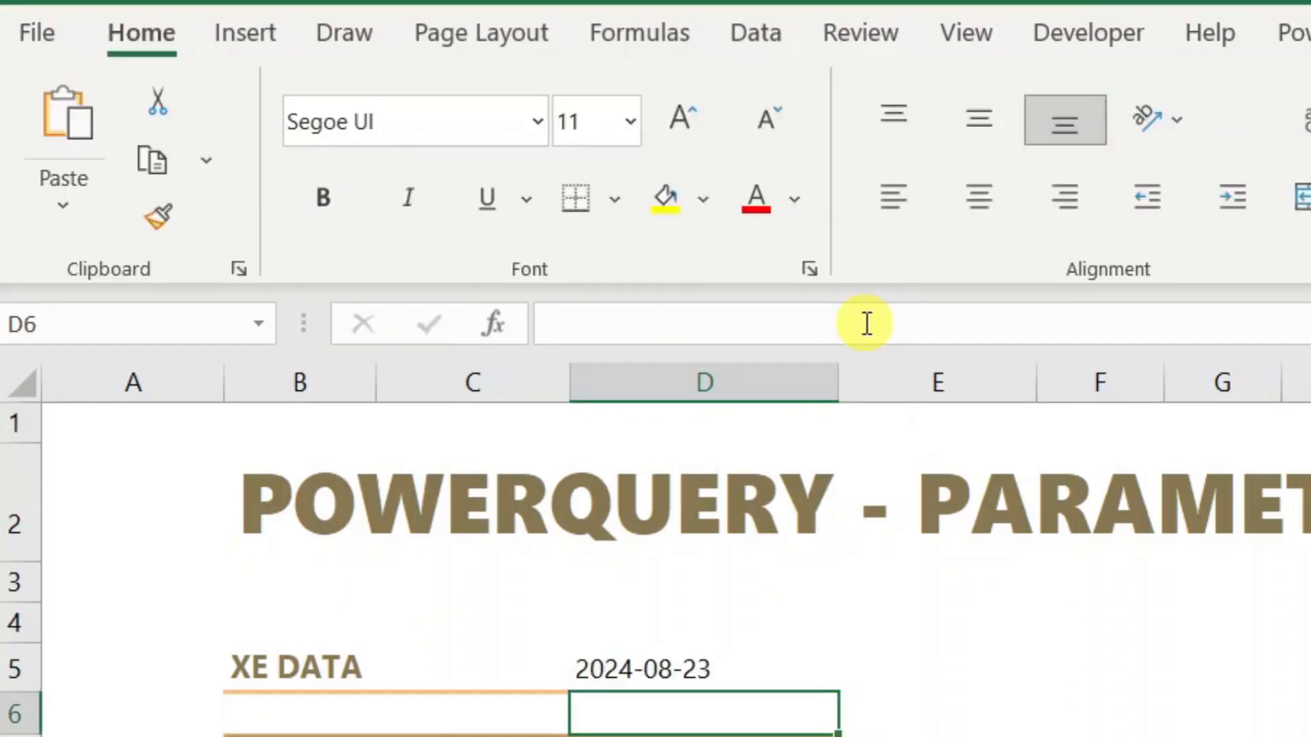
{"action": "left_click", "coordinate": [799, 664]}
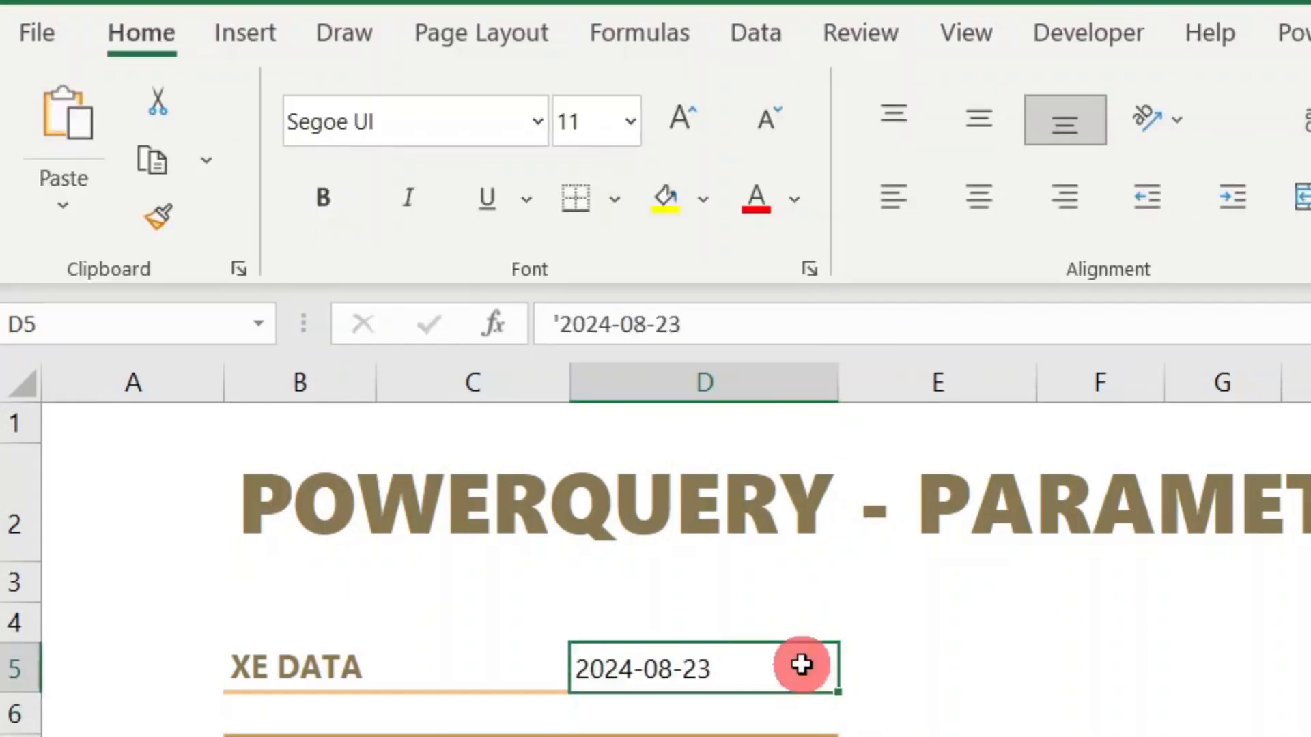
{"action": "left_click", "coordinate": [1052, 198]}
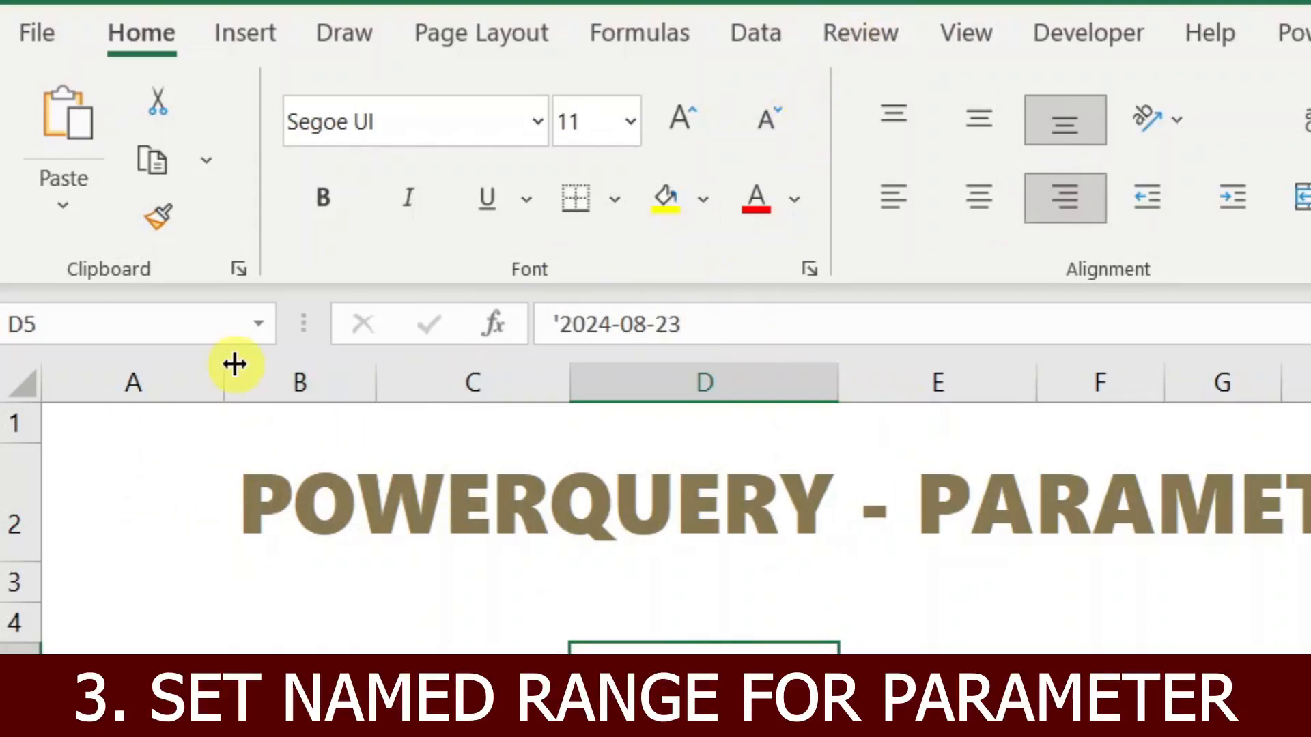
Define the name Date_Param for cell D5, which holds the date.
{"action": "left_click", "coordinate": [128, 322]}
{"action": "type", "text": "Date"}
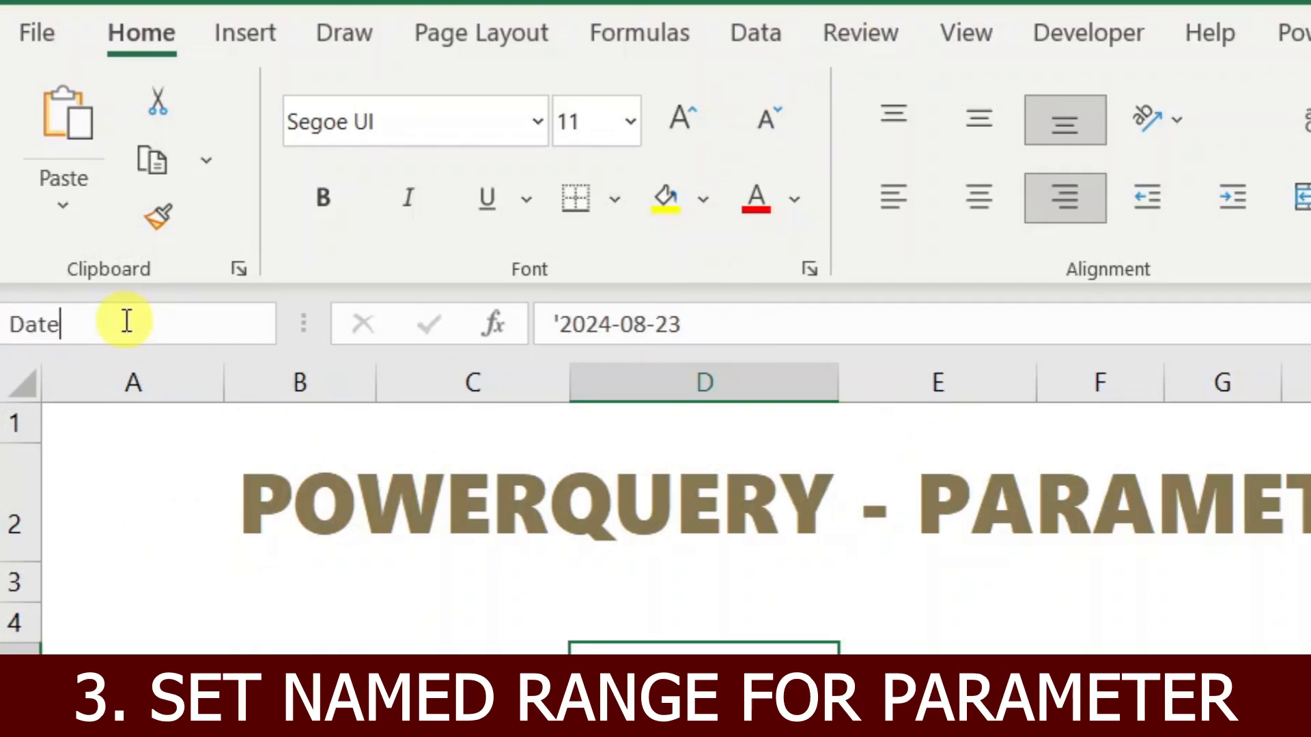
{"action": "type", "text": "_e"}
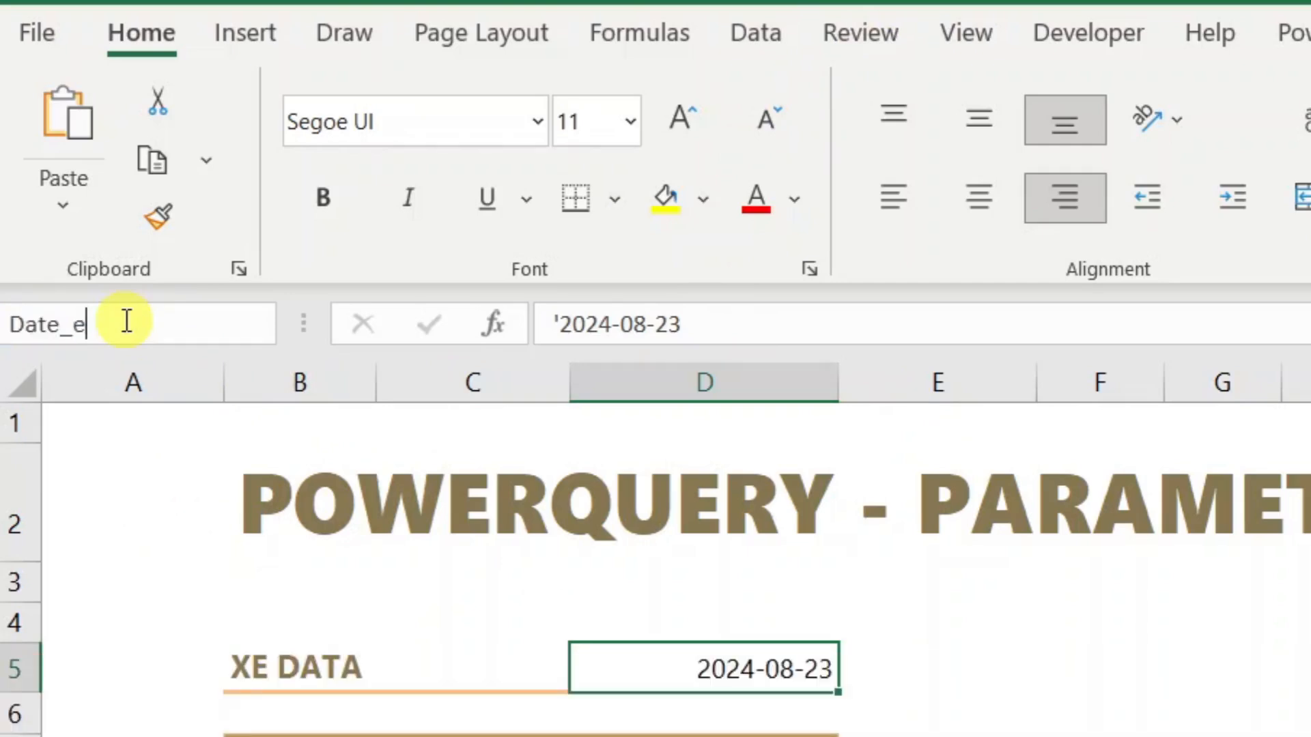
{"action": "key", "text": "BackSpace"}
{"action": "type", "text": "Param"}
{"action": "left_click", "coordinate": [126, 321]}
{"action": "left_click_drag", "start_coordinate": [161, 324], "coordinate": [2, 328]}
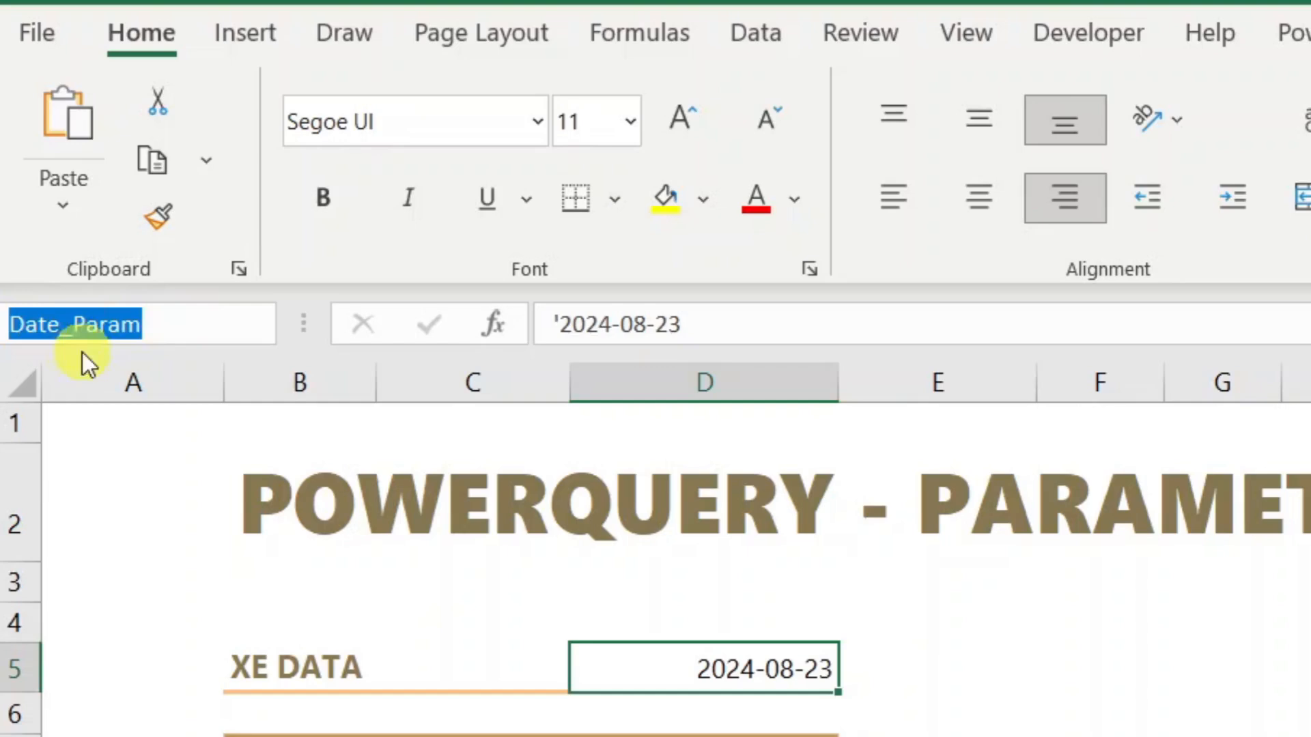
{"action": "left_click", "coordinate": [168, 326]}
{"action": "key", "text": "Return"}
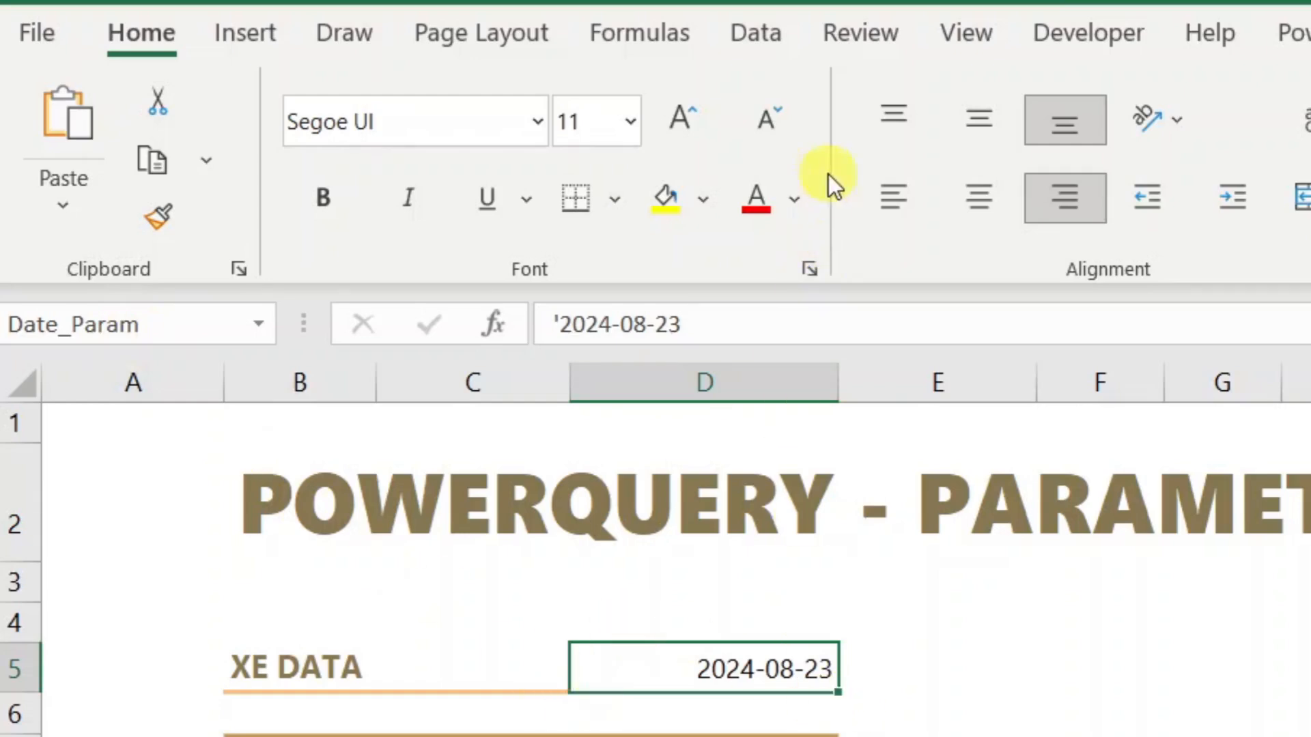
Load the Date_Param range into Power Query and delete the Changed Type step from its query.
{"action": "left_click", "coordinate": [757, 33]}
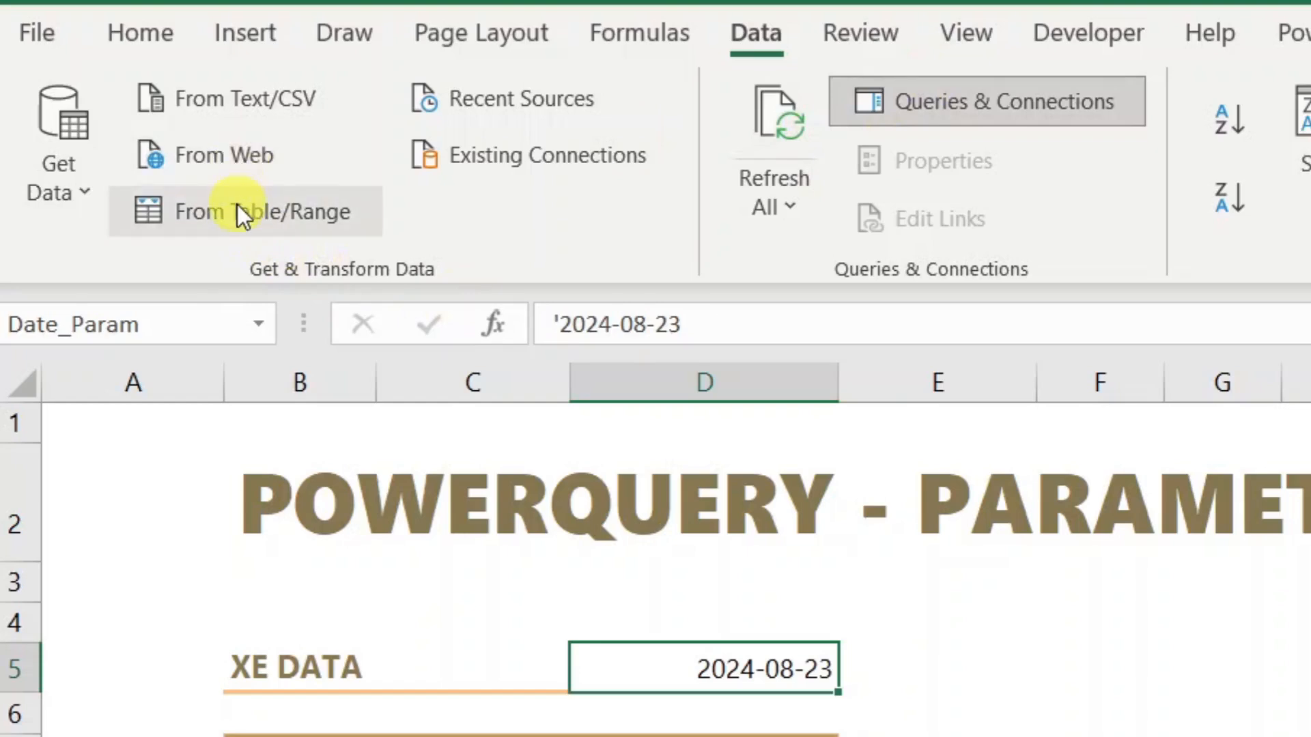
{"action": "left_click", "coordinate": [302, 213]}
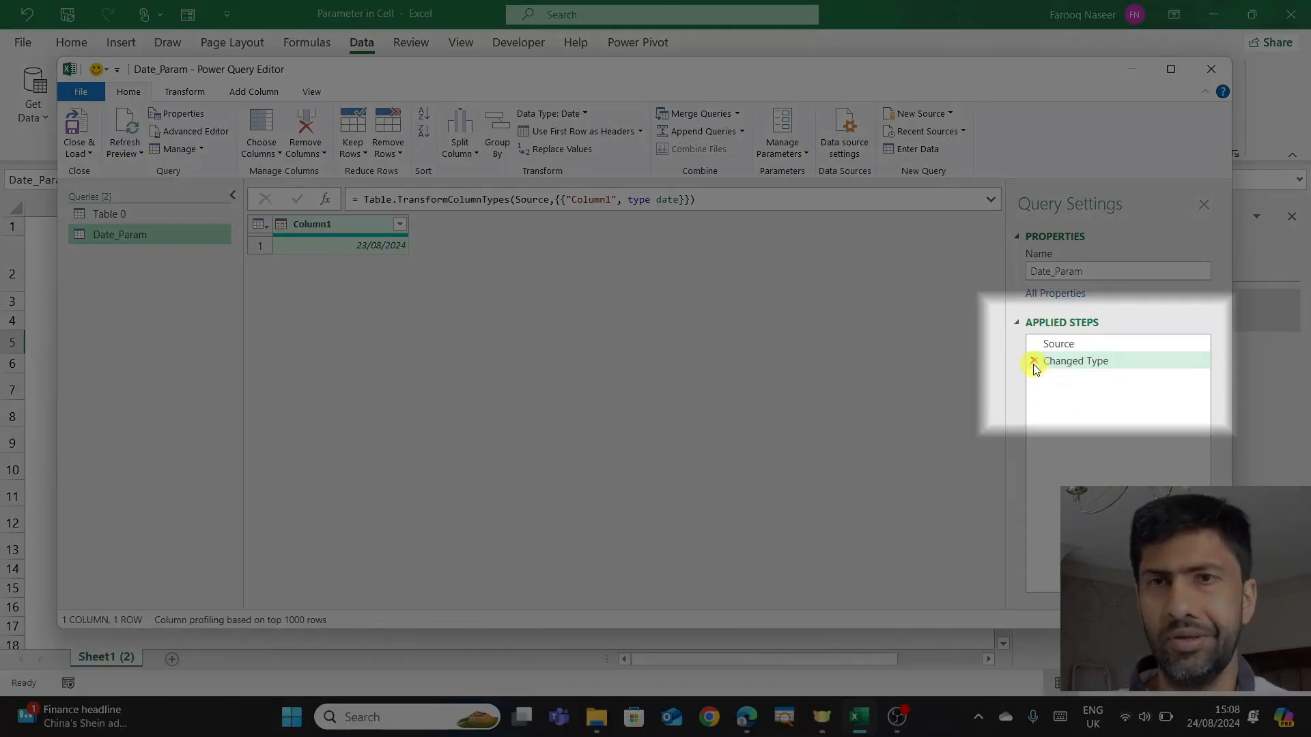
{"action": "left_click", "coordinate": [1034, 361]}
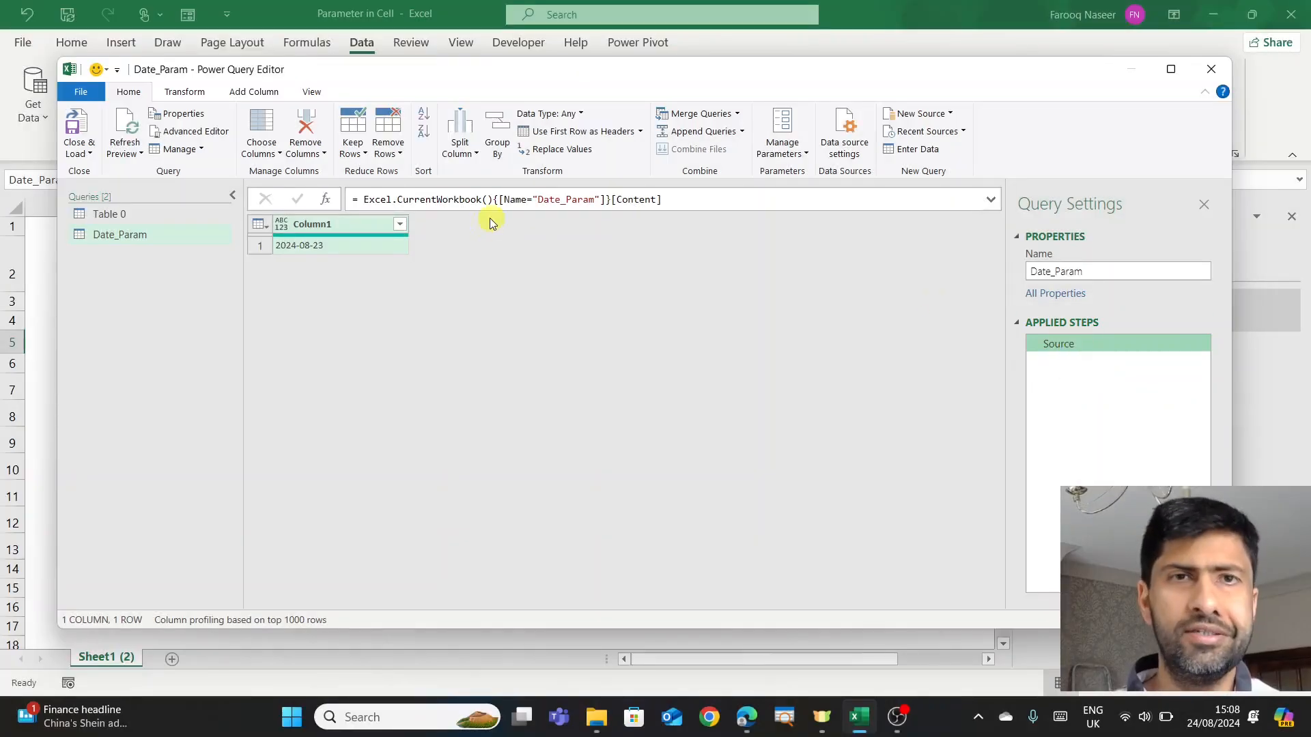
Drill down into the date value in Column1 so the Date_Param query returns a single text value.
{"action": "left_click", "coordinate": [355, 245]}
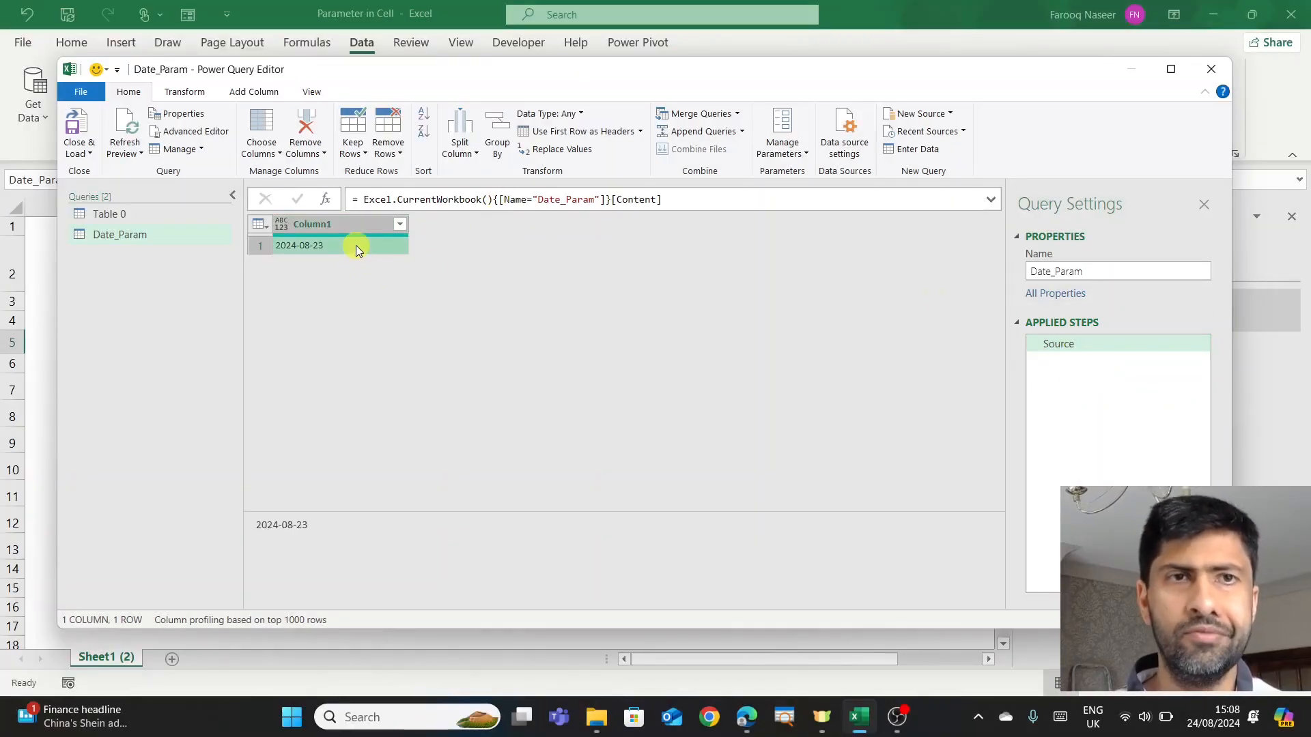
{"action": "right_click", "coordinate": [355, 245]}
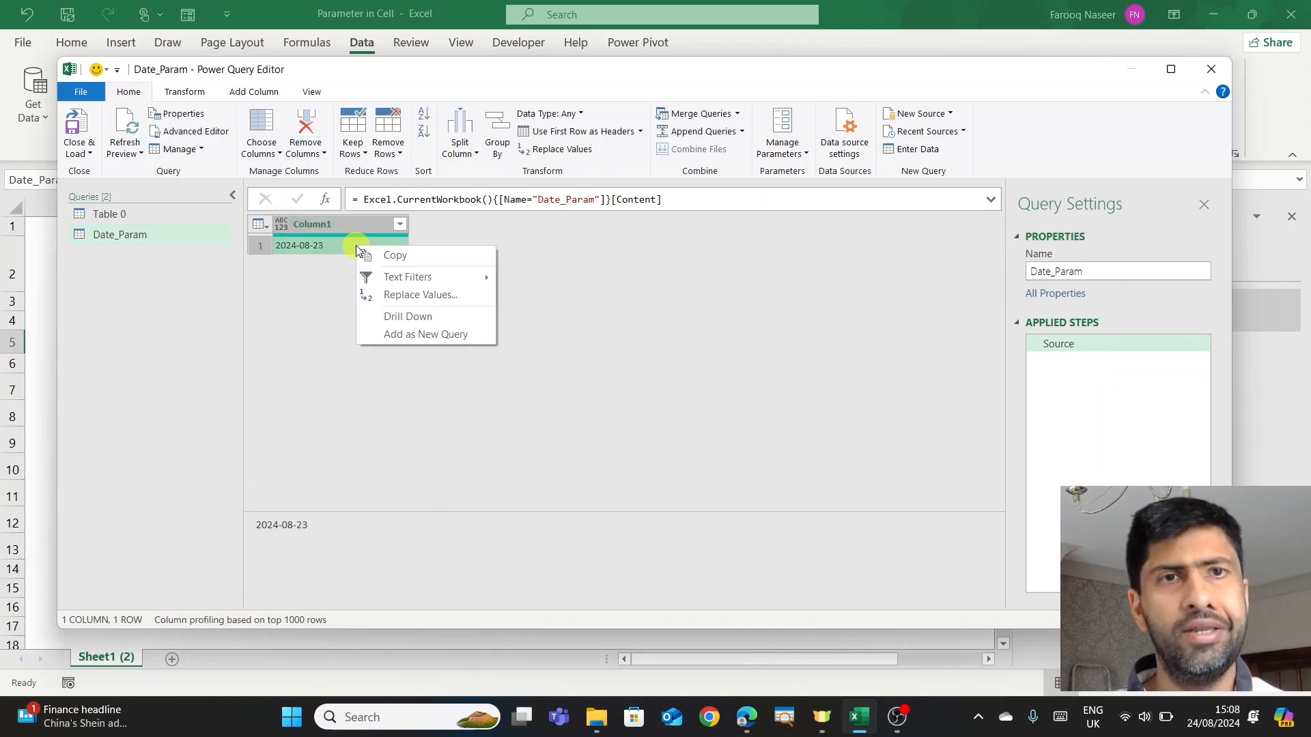
{"action": "left_click", "coordinate": [440, 314]}
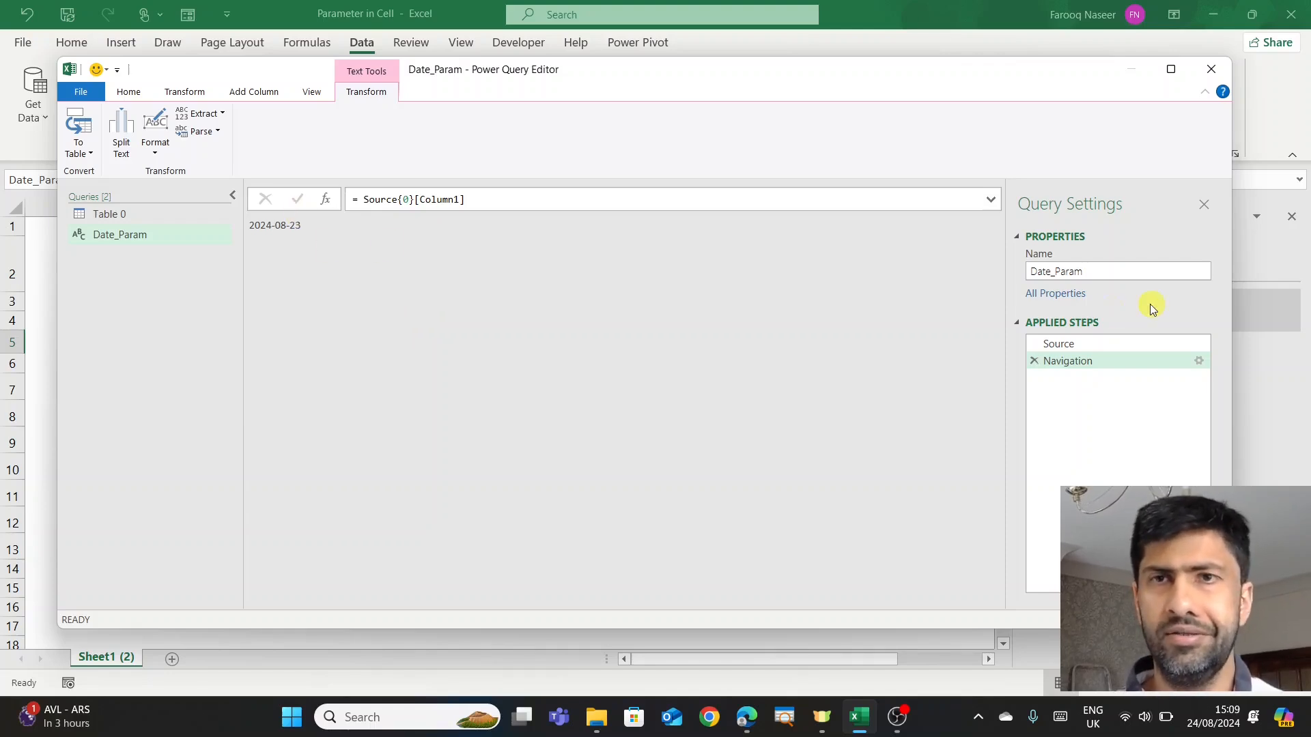
{"action": "left_click_drag", "start_coordinate": [1091, 271], "coordinate": [1009, 272]}
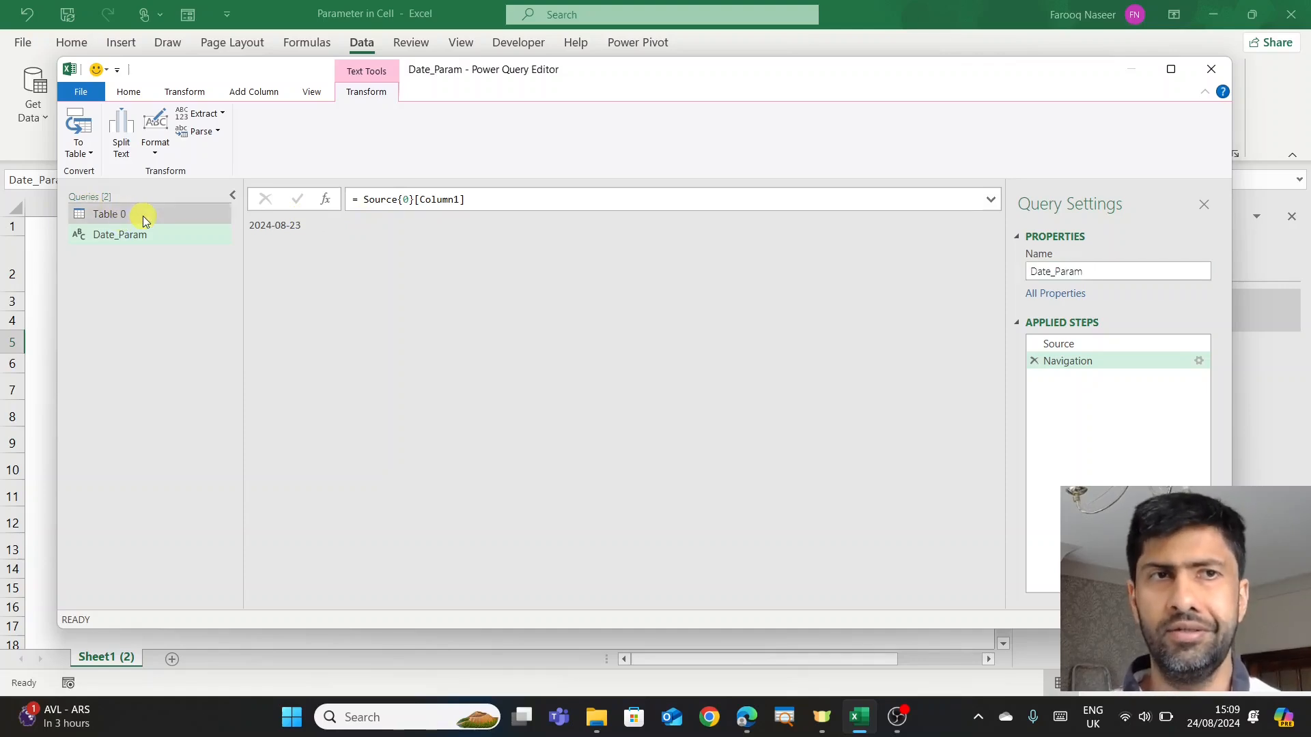
In the Source step of the Table 0 query, delete the hard-coded date 2024-08-23 from the web address.
{"action": "left_click", "coordinate": [120, 214]}
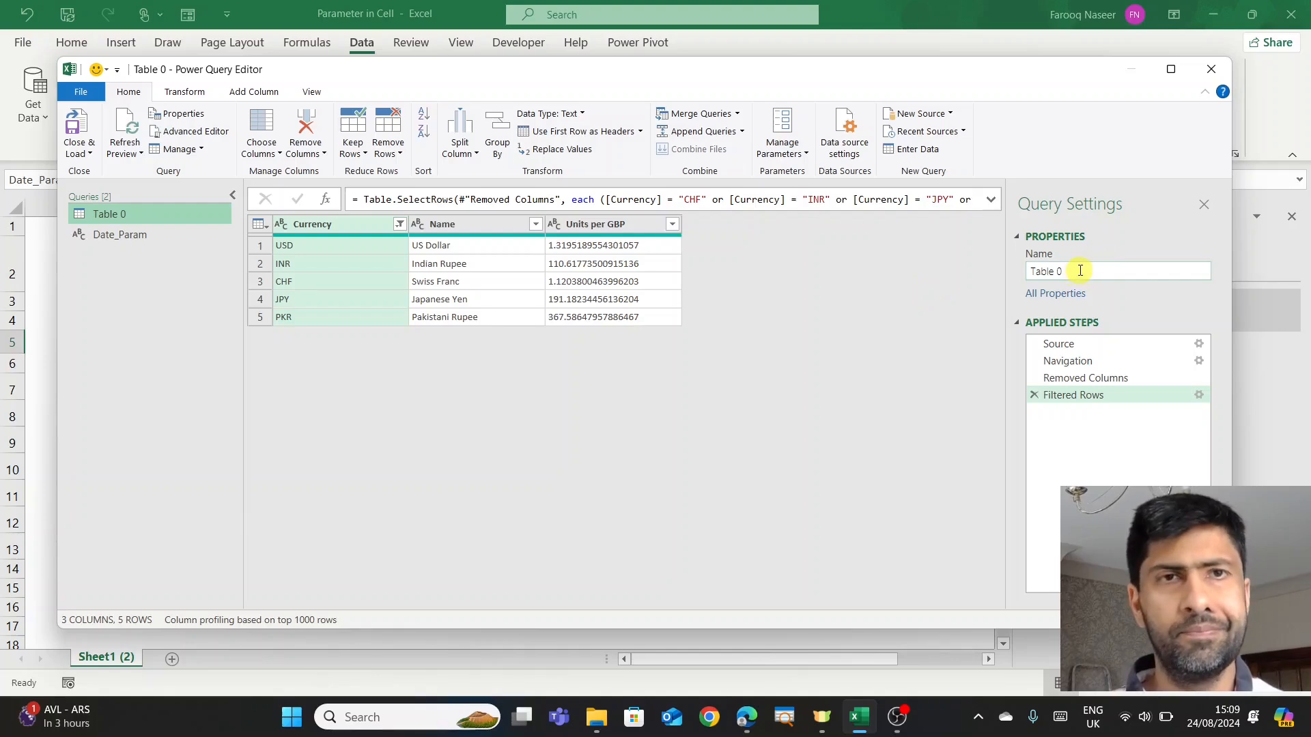
{"action": "left_click", "coordinate": [1065, 345]}
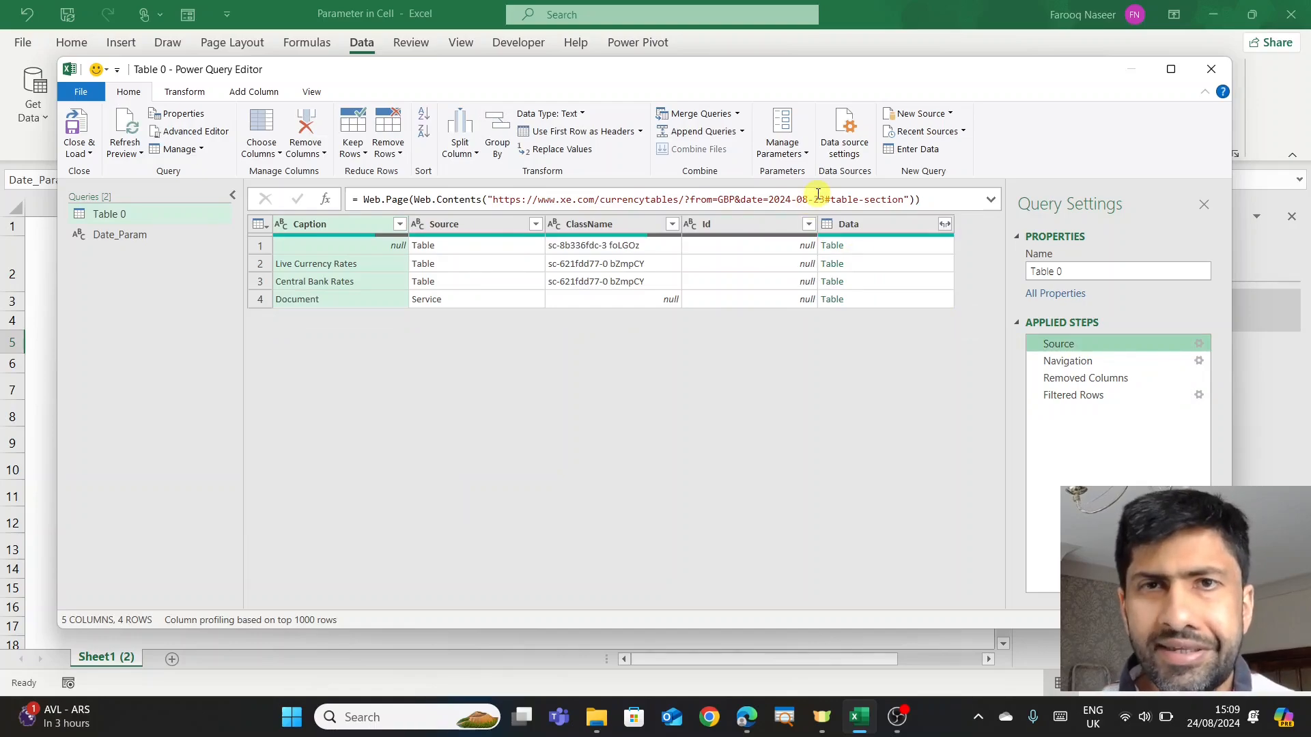
{"action": "left_click", "coordinate": [824, 199]}
{"action": "left_click_drag", "start_coordinate": [823, 199], "coordinate": [784, 212]}
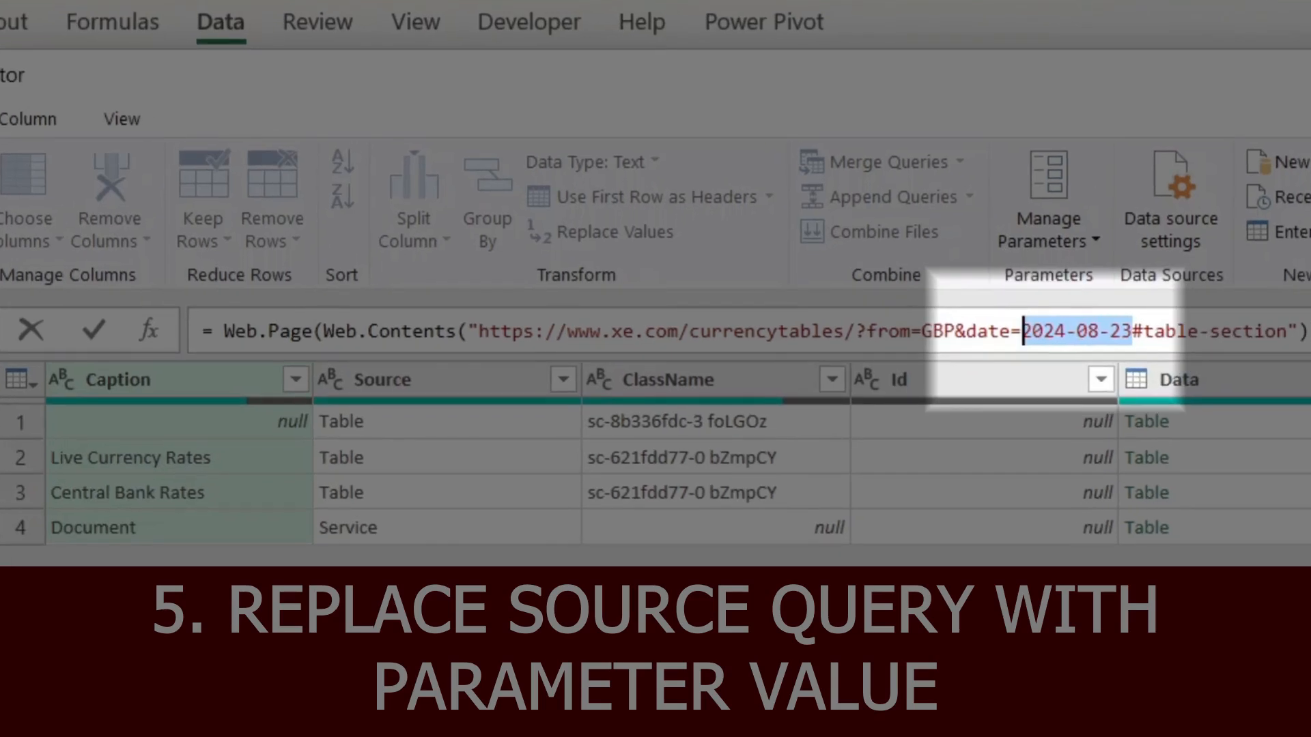
{"action": "key", "text": "BackSpace"}
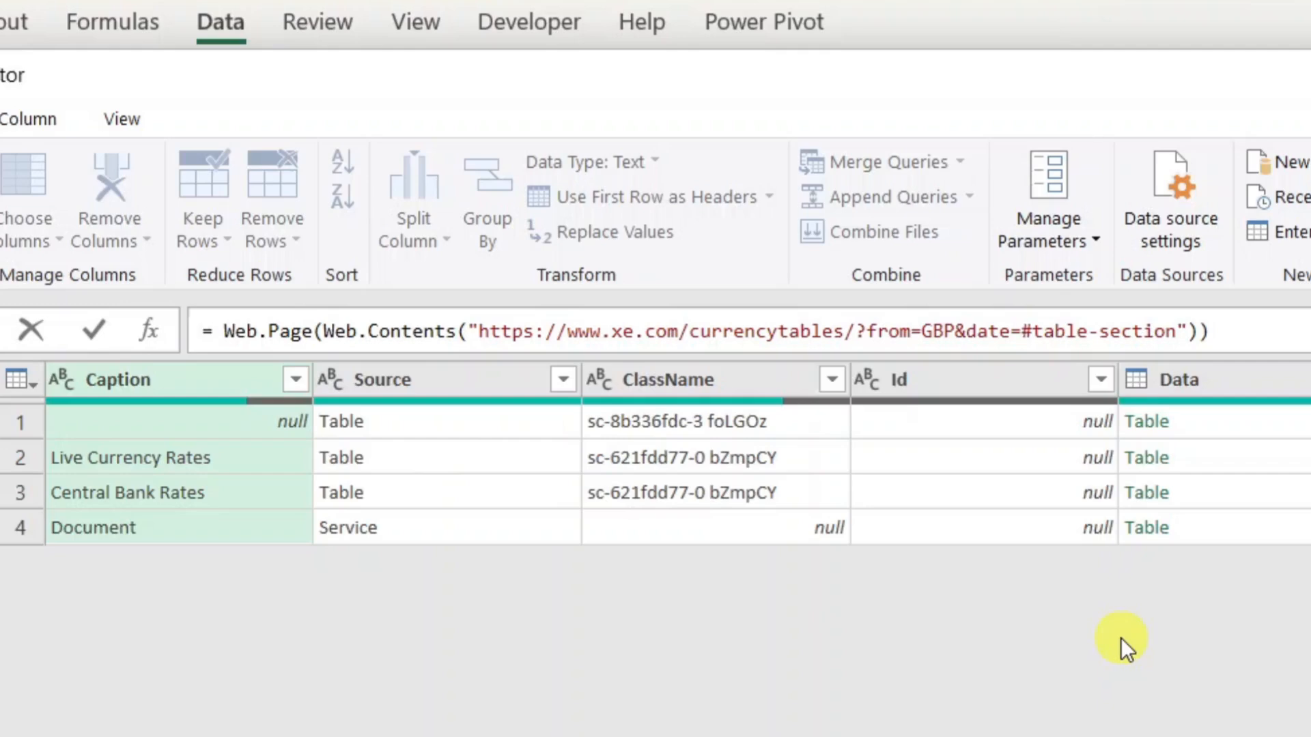
Insert "&Date_Param&" between date= and #table-section in the Source formula of the Table 0 query and commit the formula.
{"action": "type", "text": "\""}
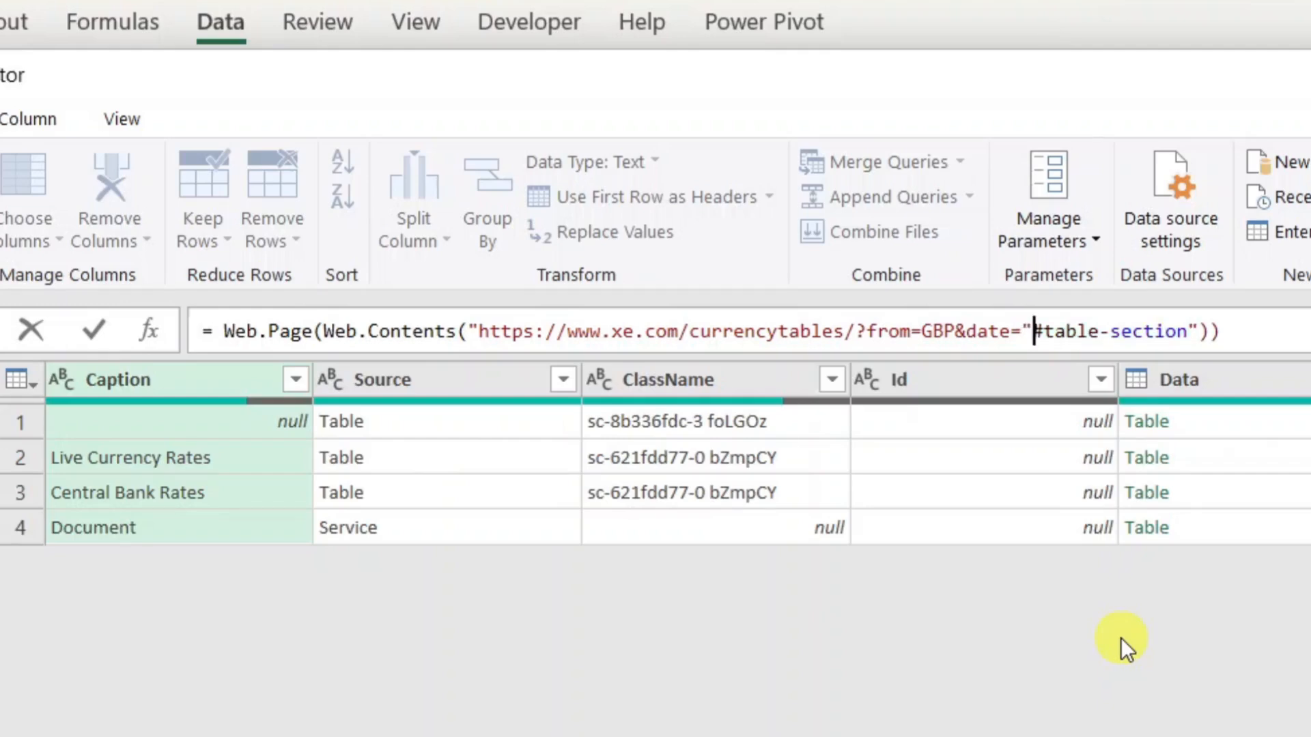
{"action": "type", "text": "&"}
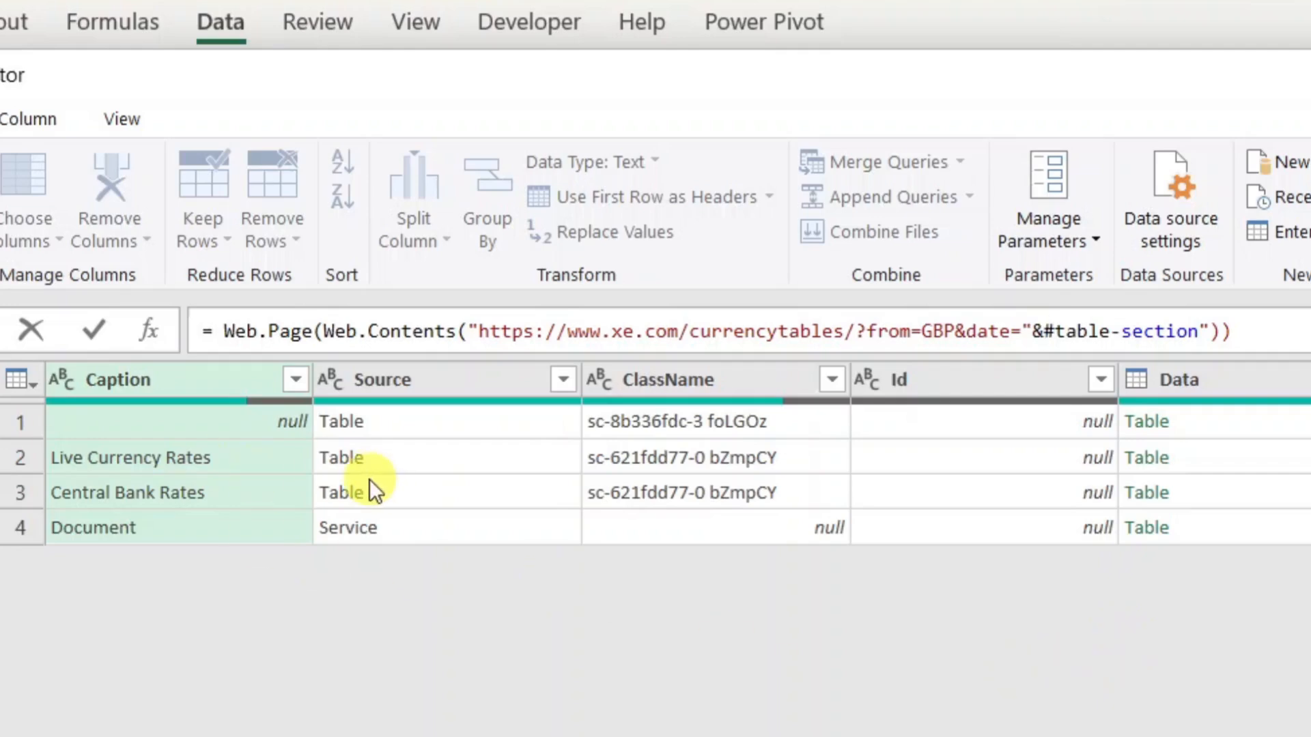
{"action": "type", "text": "date"}
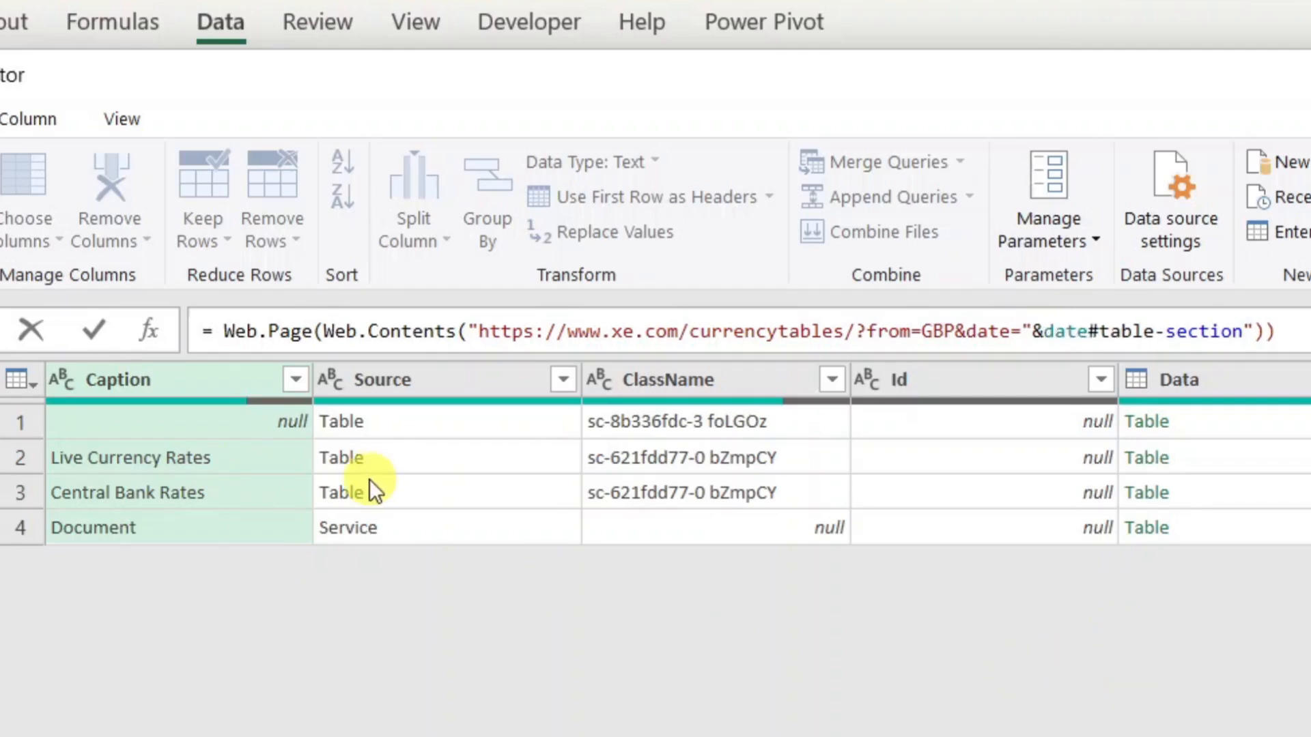
{"action": "key", "text": "BackSpace"}
{"action": "key", "text": "BackSpace"}
{"action": "key", "text": "BackSpace"}
{"action": "key", "text": "BackSpace"}
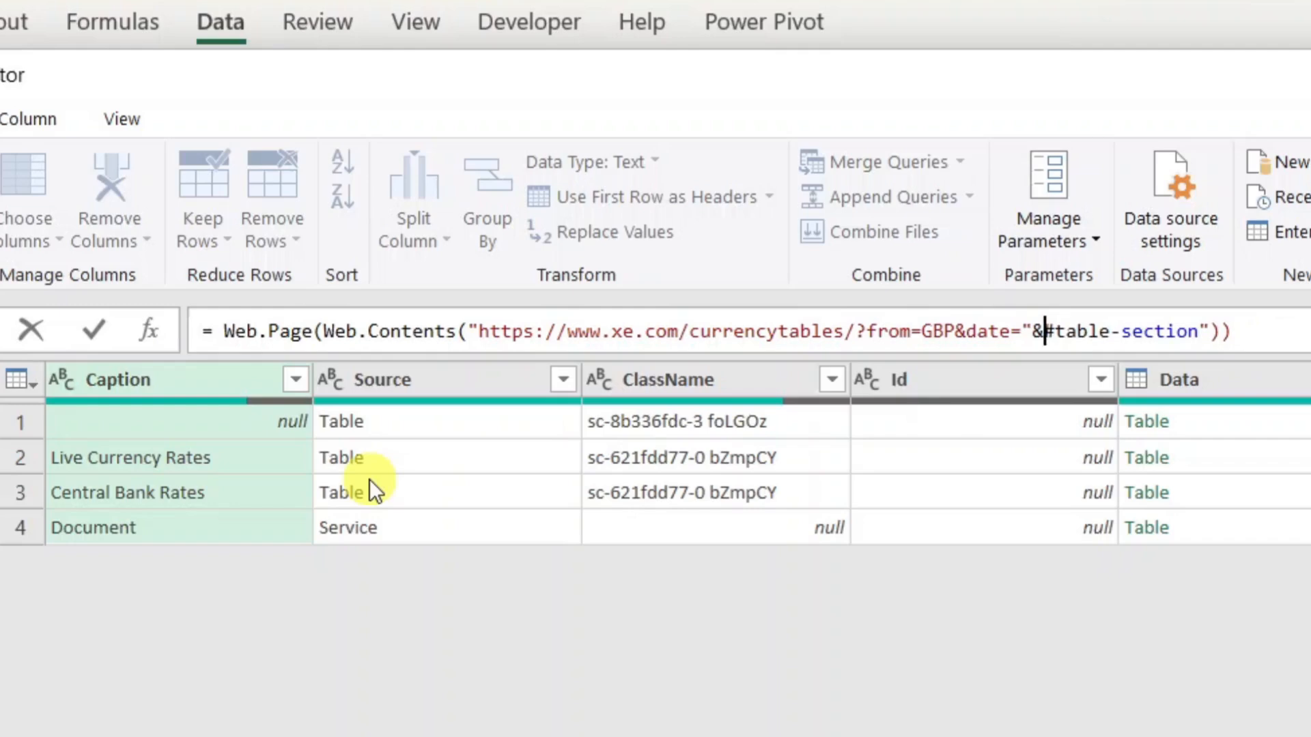
{"action": "type", "text": "Date_Param"}
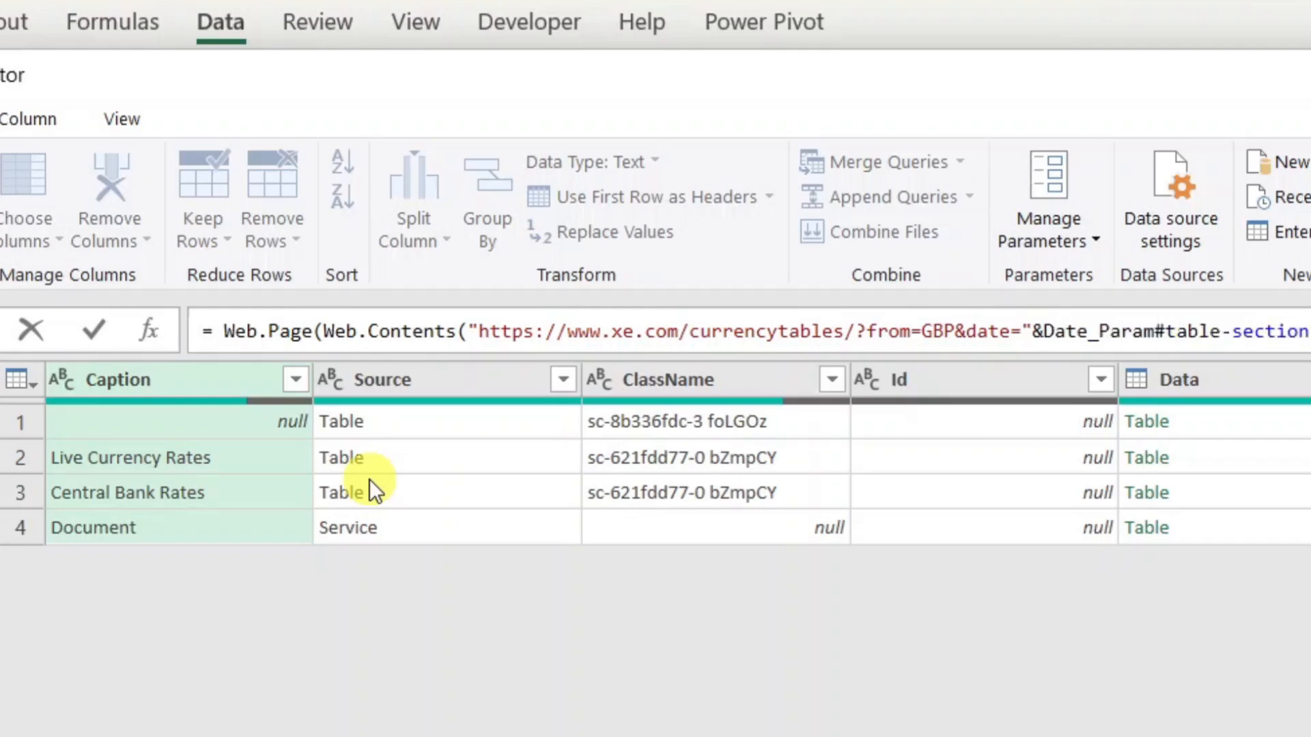
{"action": "type", "text": "&"}
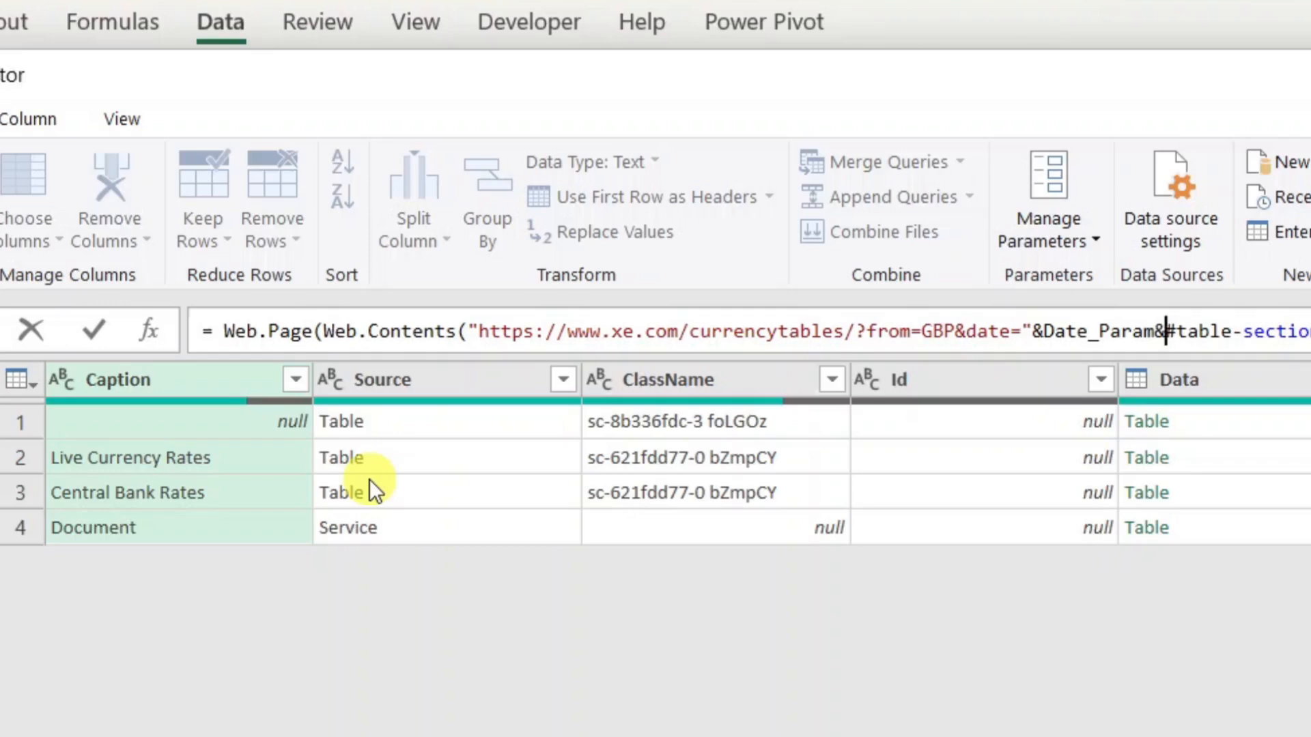
{"action": "type", "text": "\""}
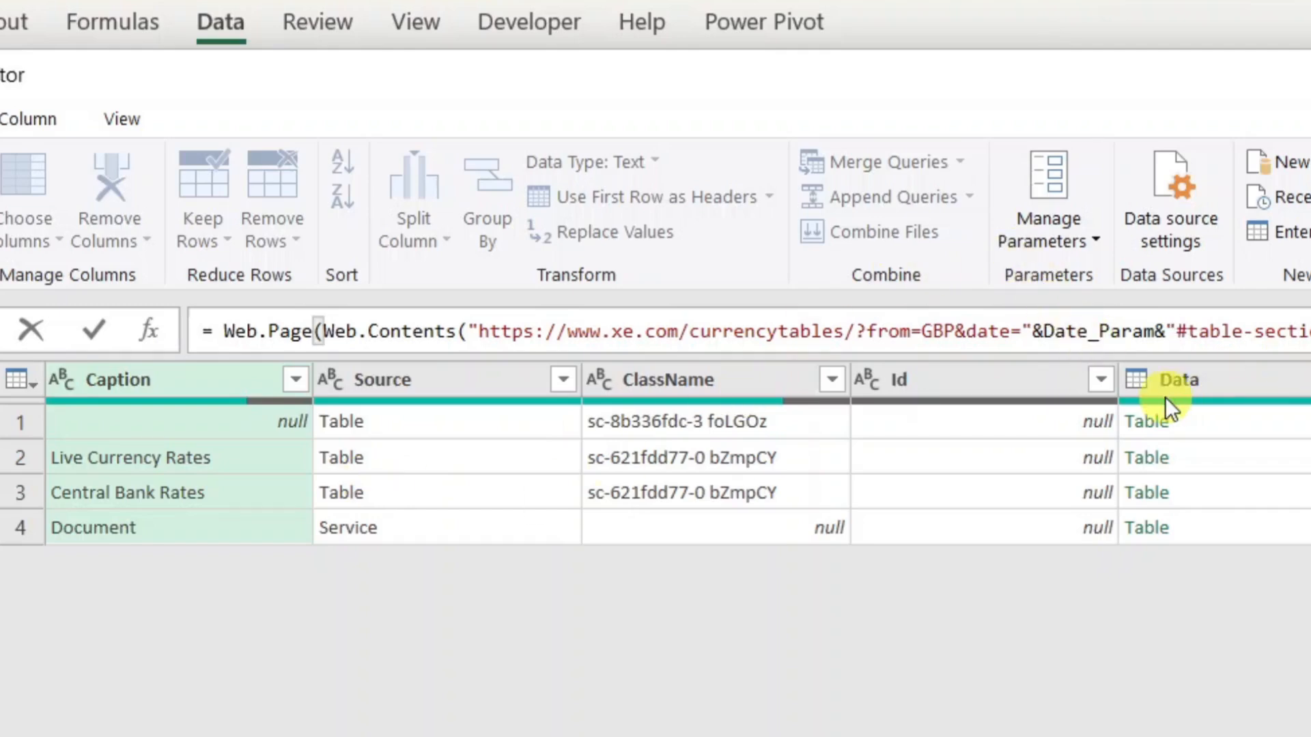
{"action": "key", "text": "Return"}
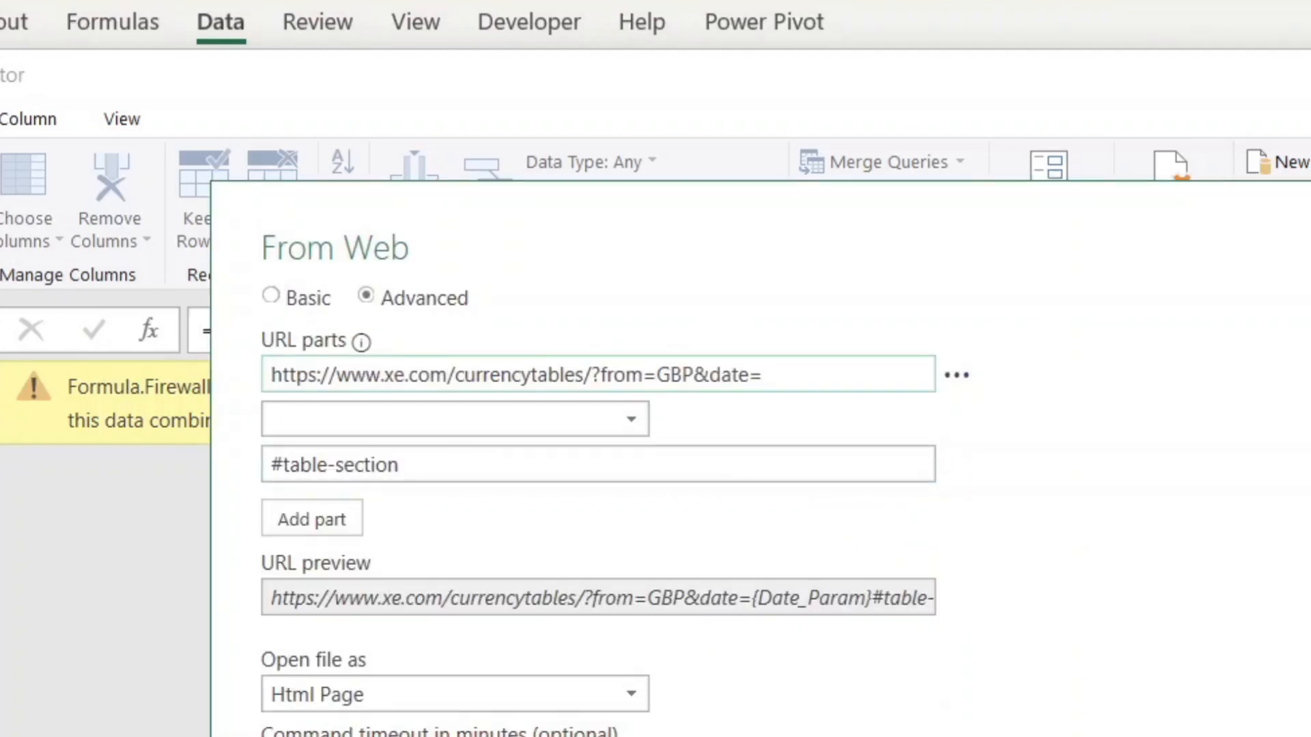
Close the web source settings and set the global privacy level in Query Options to Always ignore Privacy Level settings.
{"action": "key", "text": "Return"}
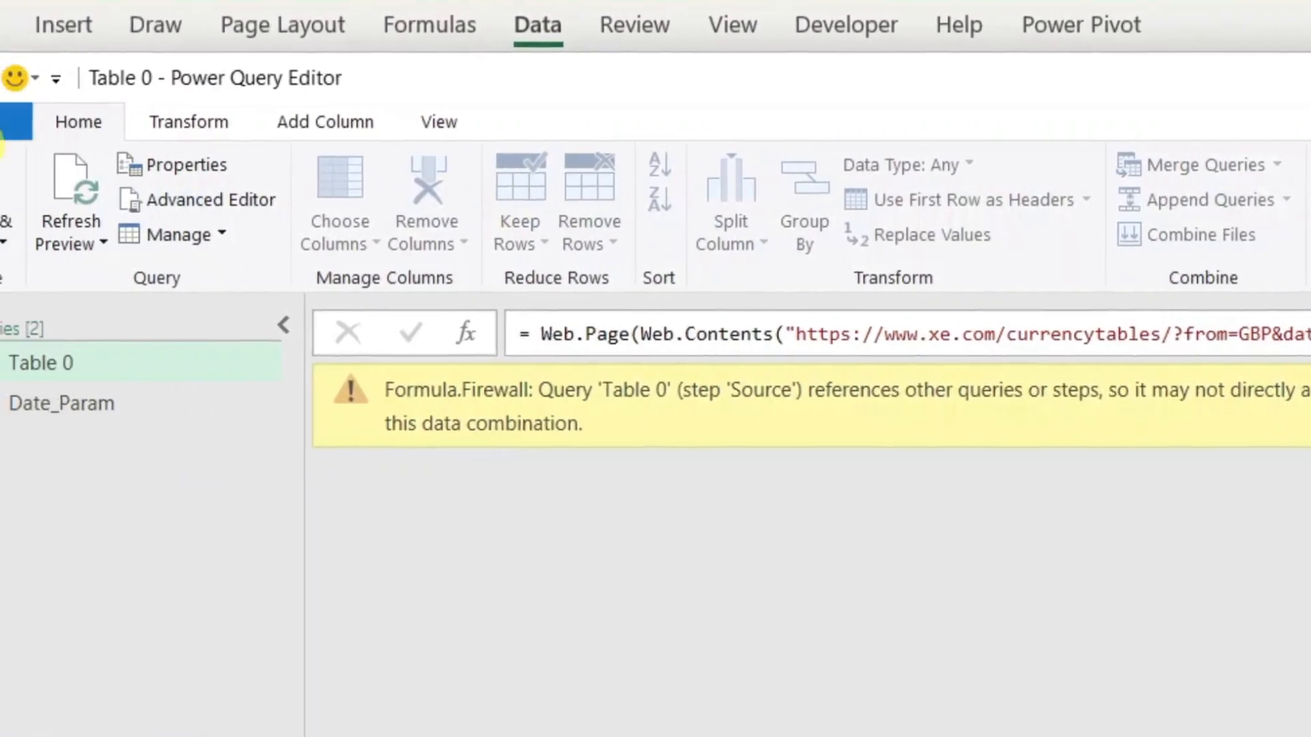
{"action": "left_click", "coordinate": [13, 123]}
{"action": "mouse_move", "coordinate": [90, 410]}
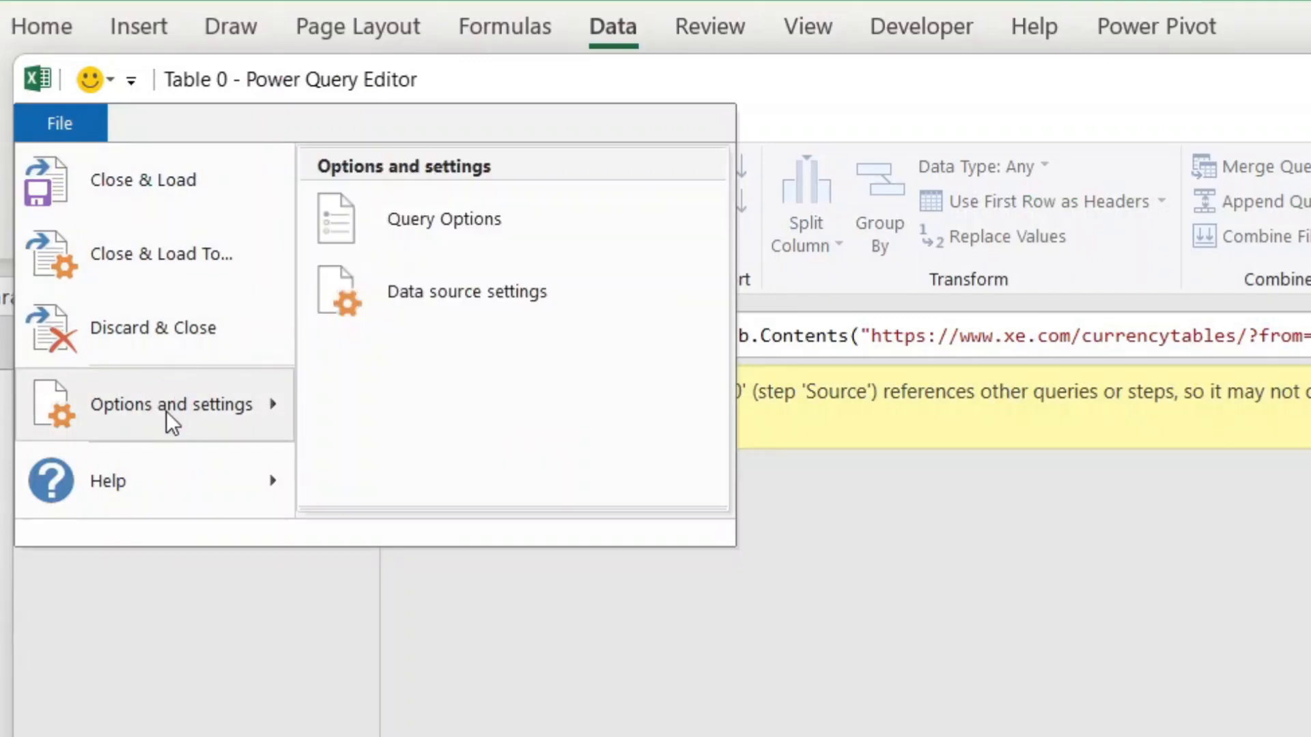
{"action": "left_click", "coordinate": [420, 220]}
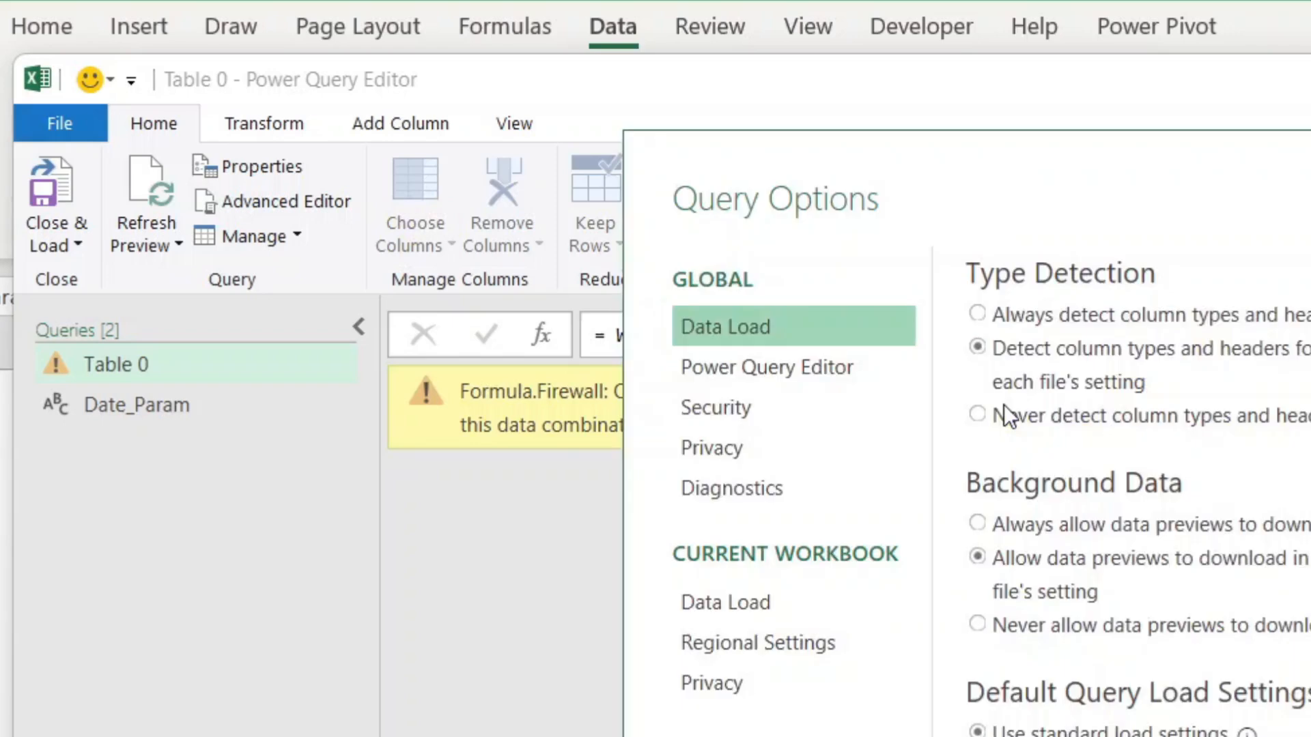
{"action": "left_click", "coordinate": [732, 452]}
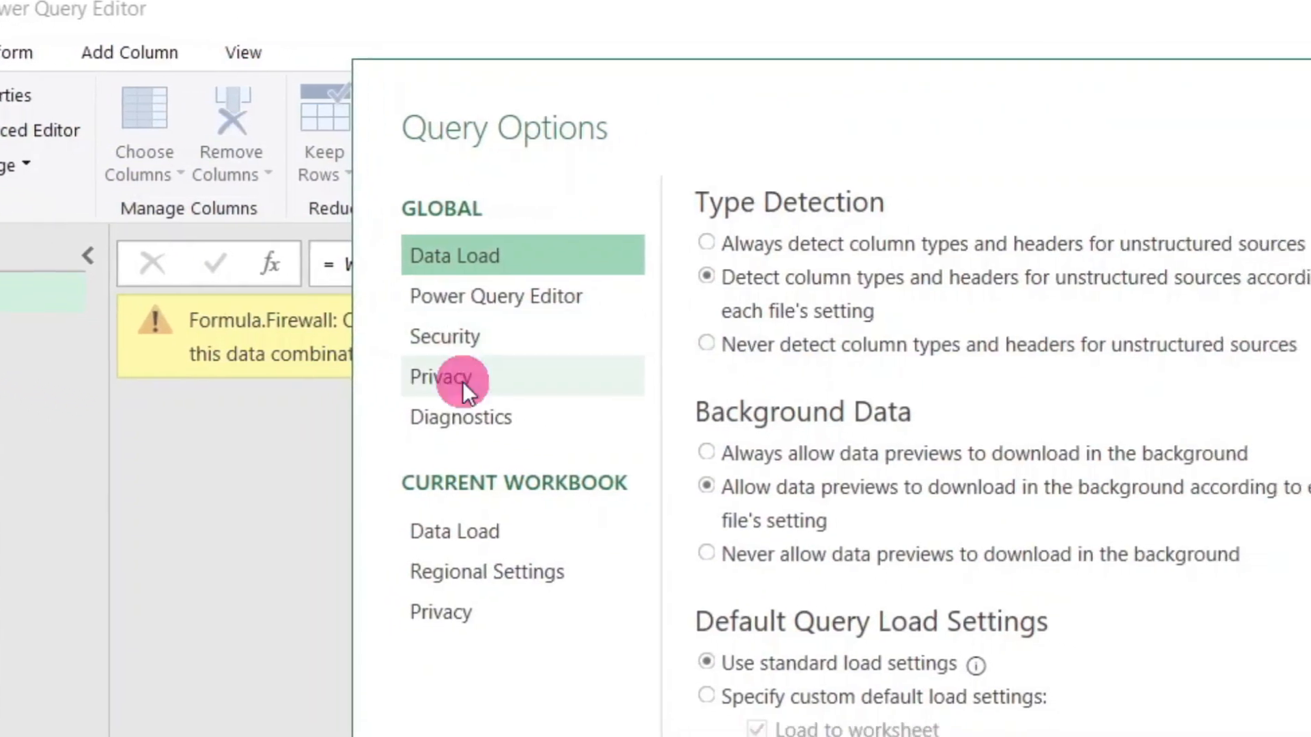
{"action": "left_click", "coordinate": [707, 342]}
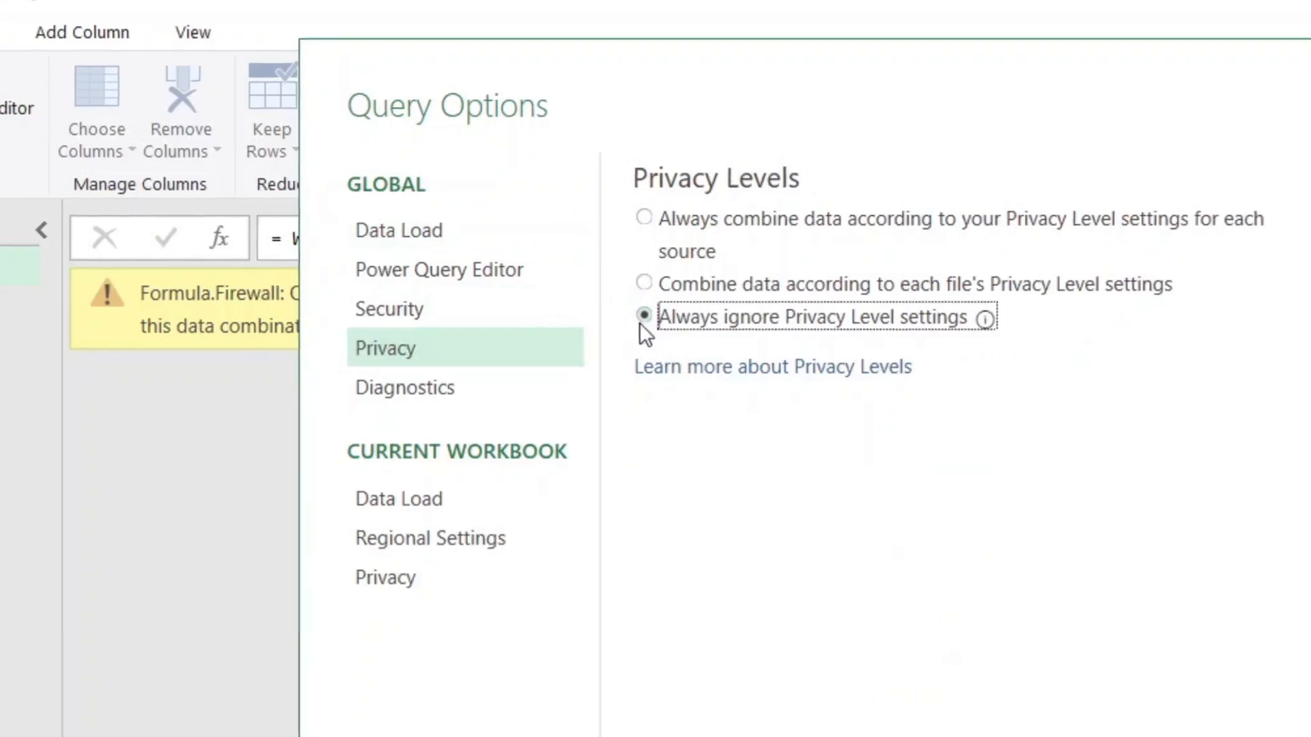
{"action": "left_click", "coordinate": [908, 682]}
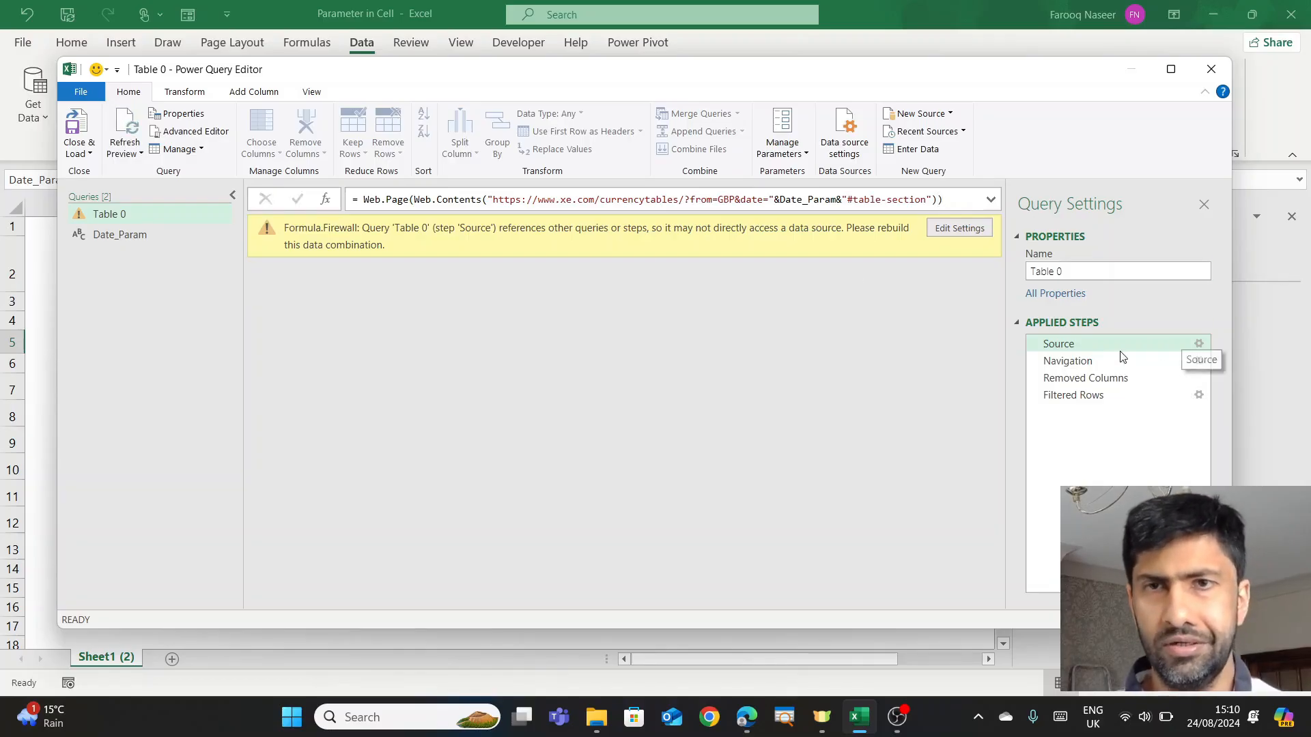
Refresh the preview of the Table 0 query and check its Filtered Rows and Source steps.
{"action": "left_click", "coordinate": [1086, 360]}
{"action": "left_click", "coordinate": [1072, 345]}
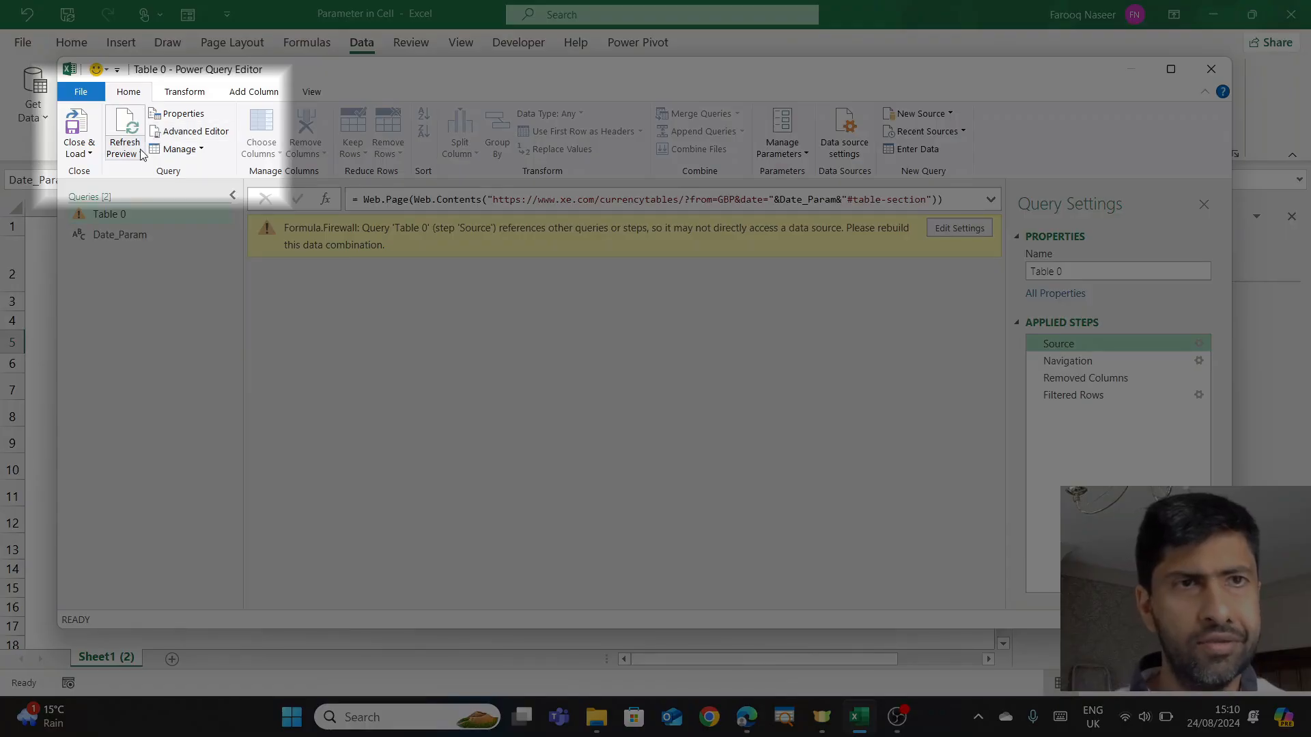
{"action": "left_click", "coordinate": [141, 155]}
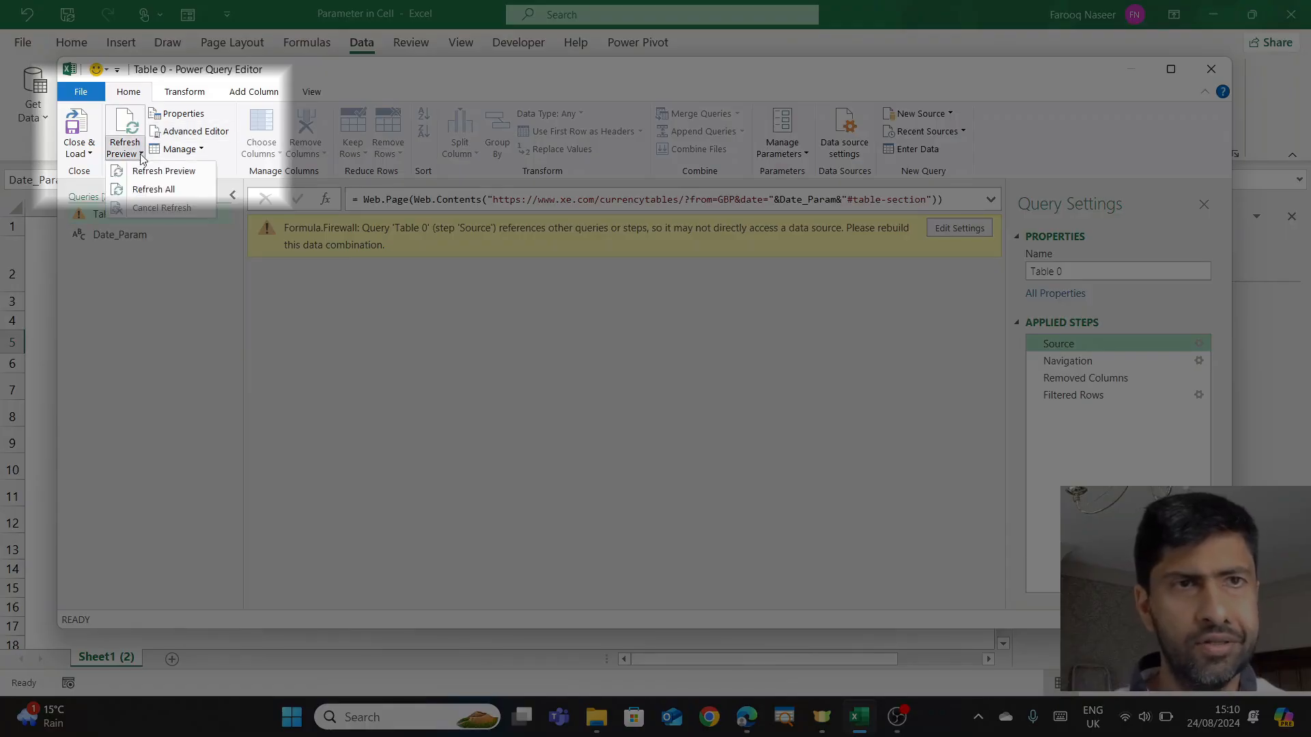
{"action": "left_click", "coordinate": [161, 172]}
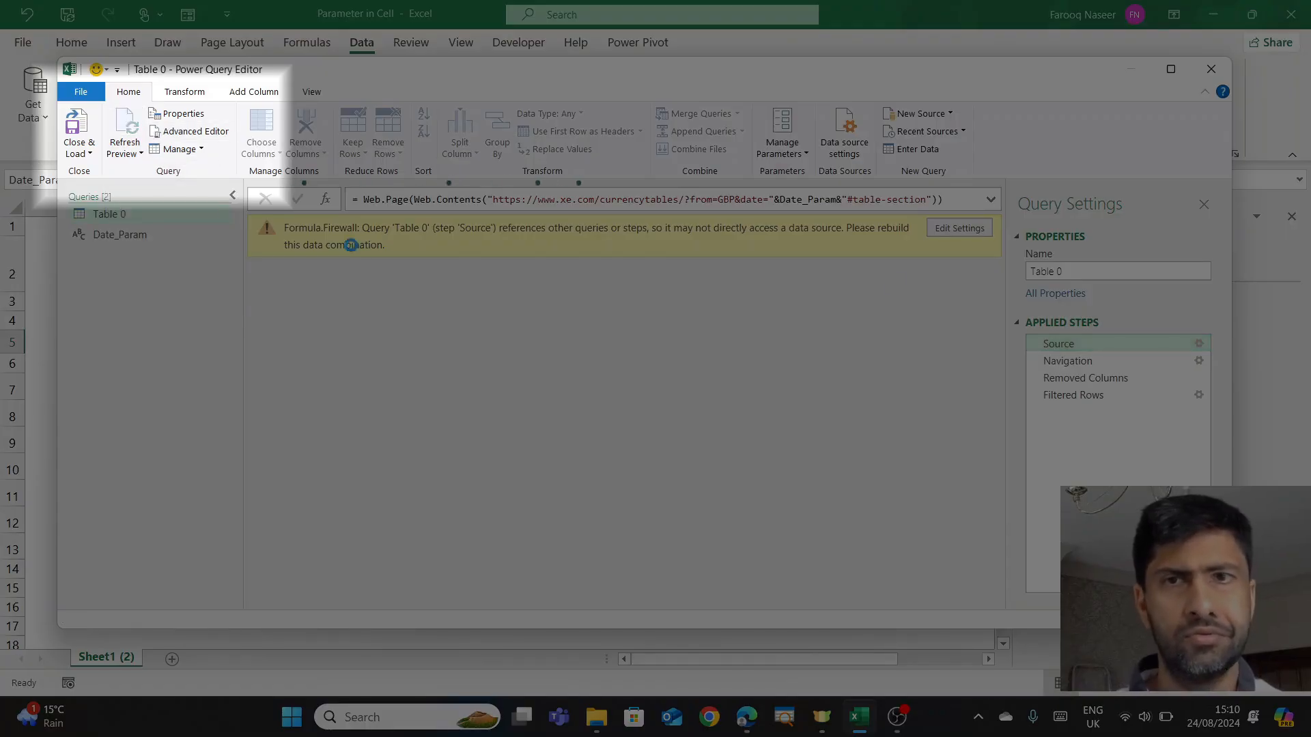
{"action": "left_click", "coordinate": [1072, 396]}
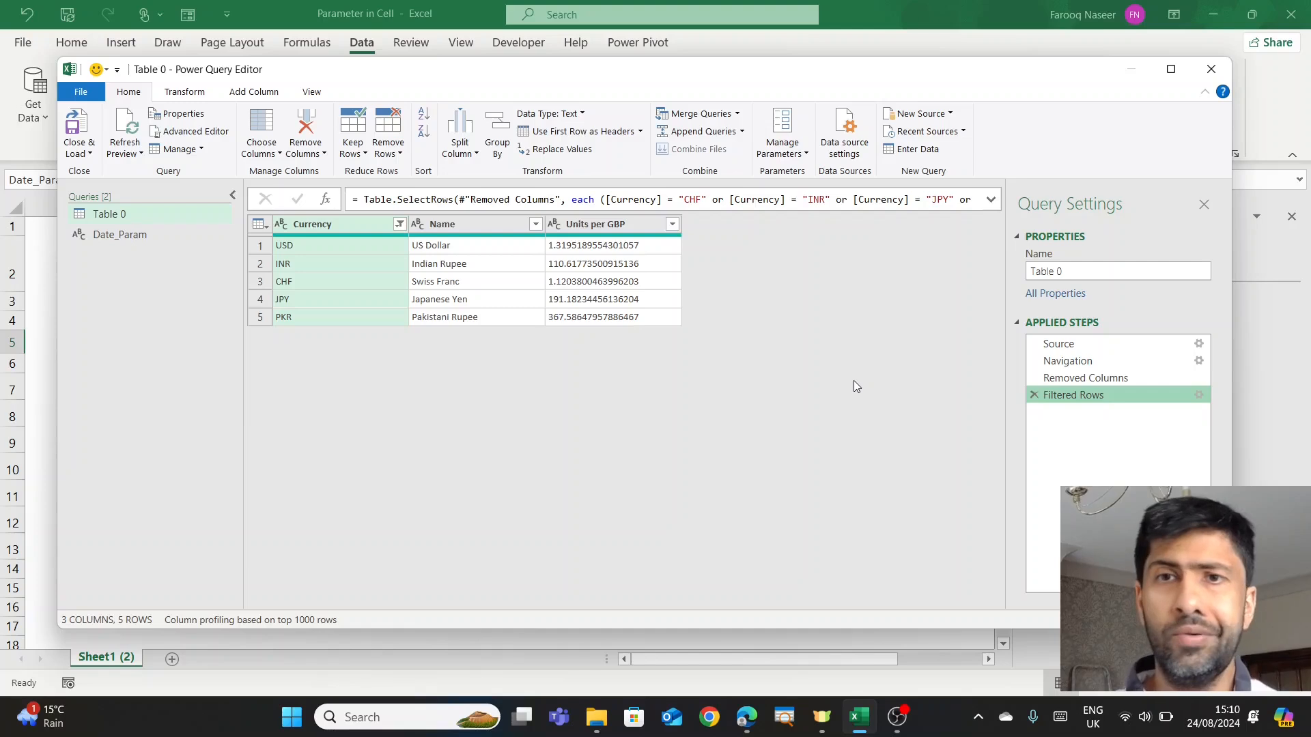
{"action": "left_click", "coordinate": [1084, 346]}
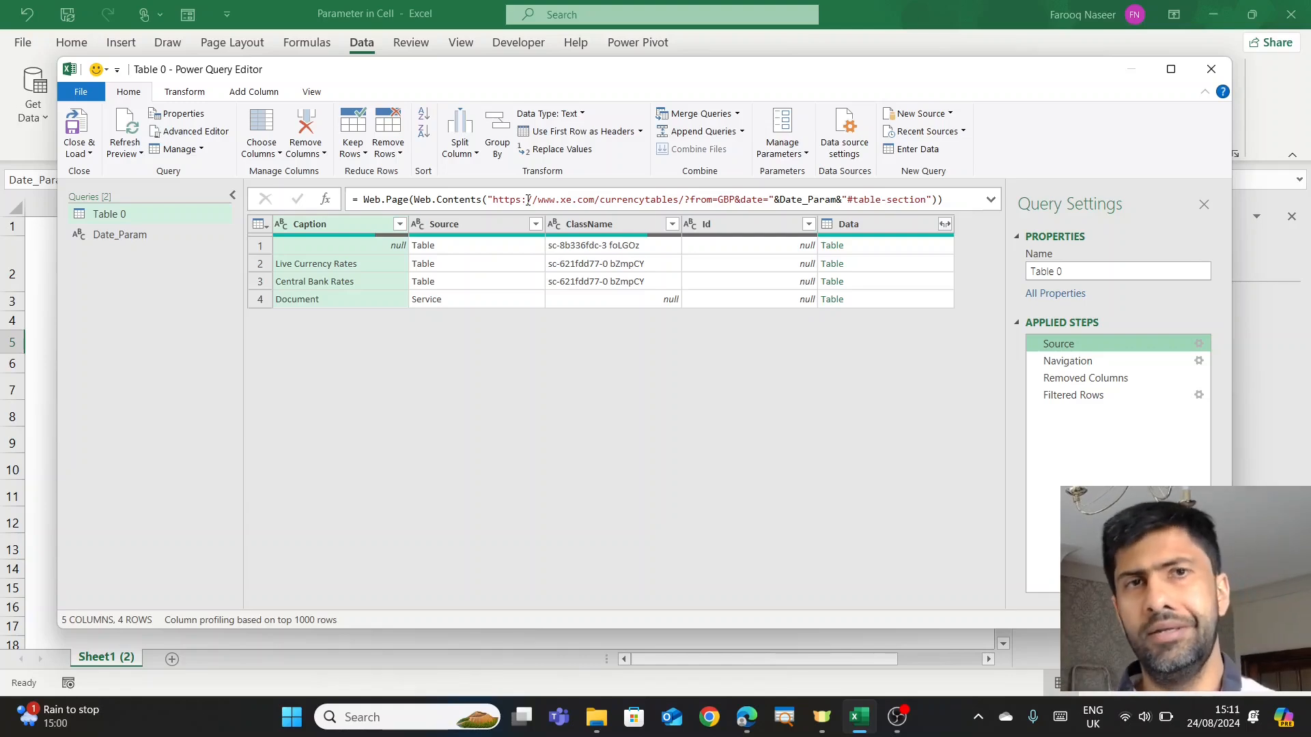
Close and load the queries, importing the new Date_Param query with Only Create Connection.
{"action": "left_click", "coordinate": [71, 154]}
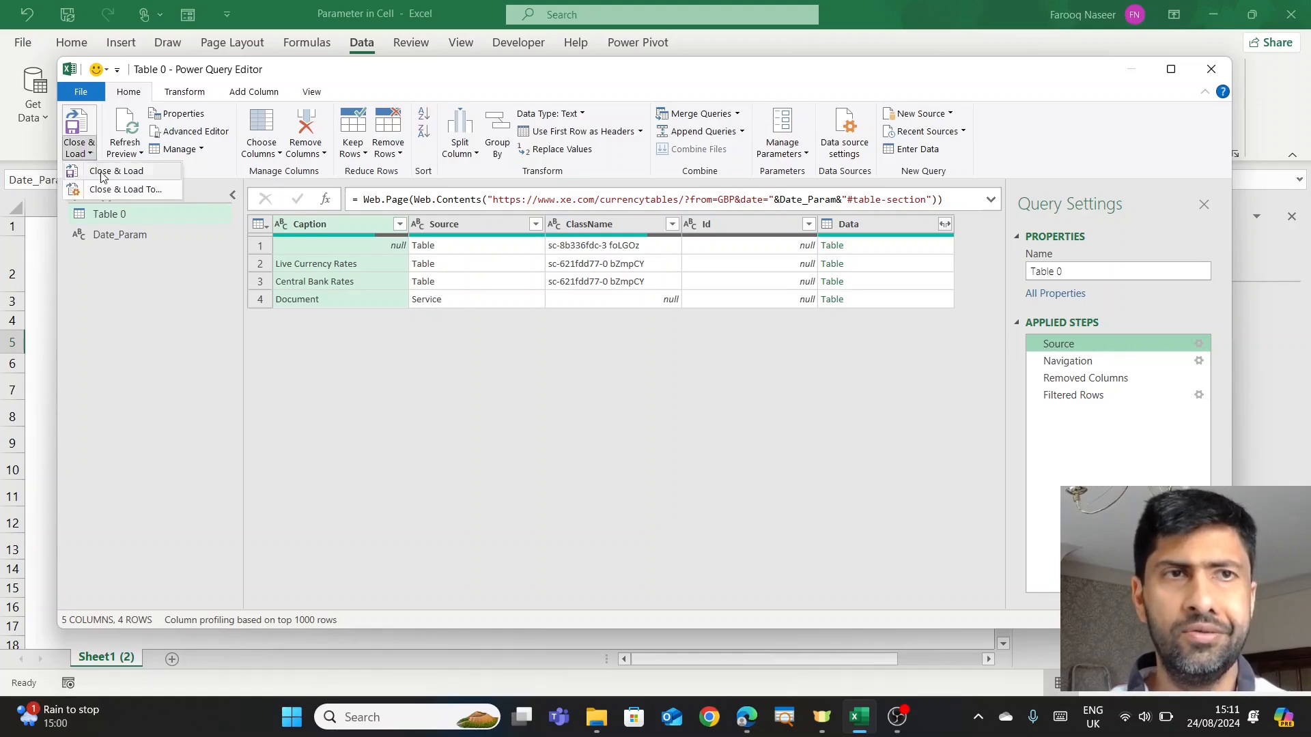
{"action": "left_click", "coordinate": [103, 172]}
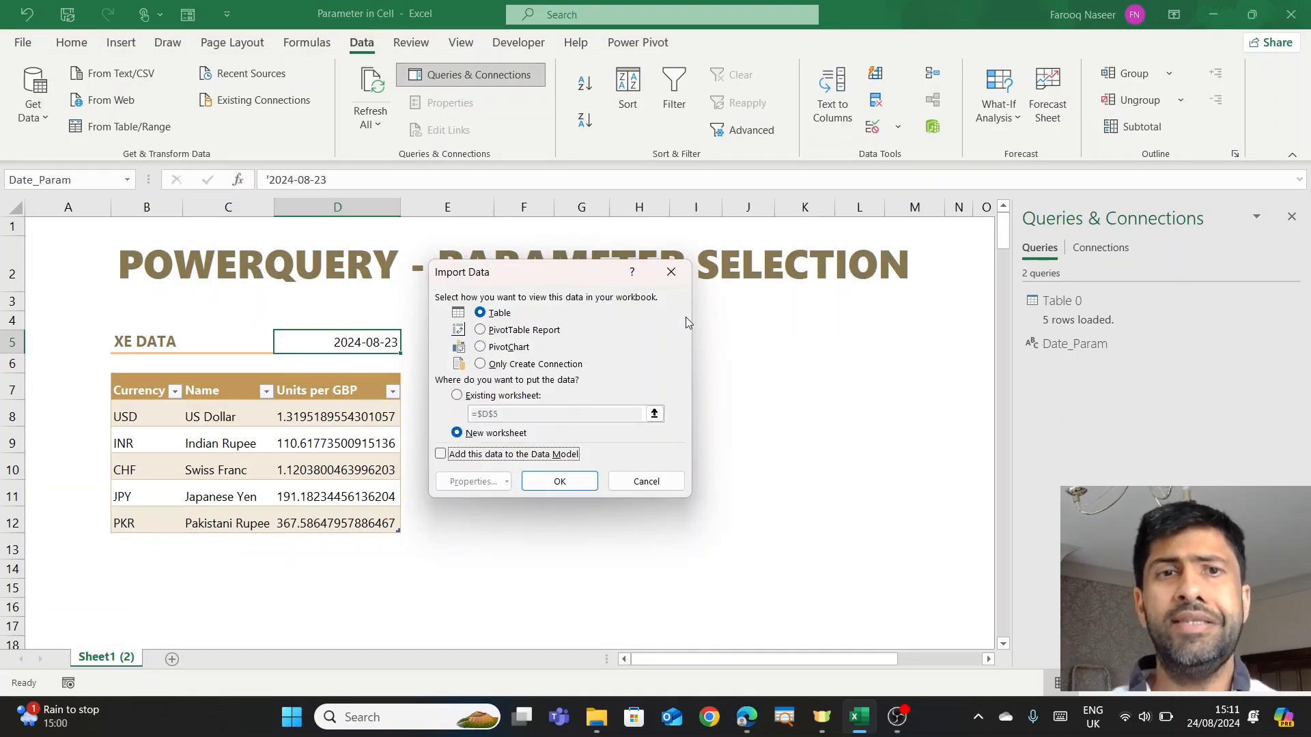
{"action": "left_click", "coordinate": [481, 364]}
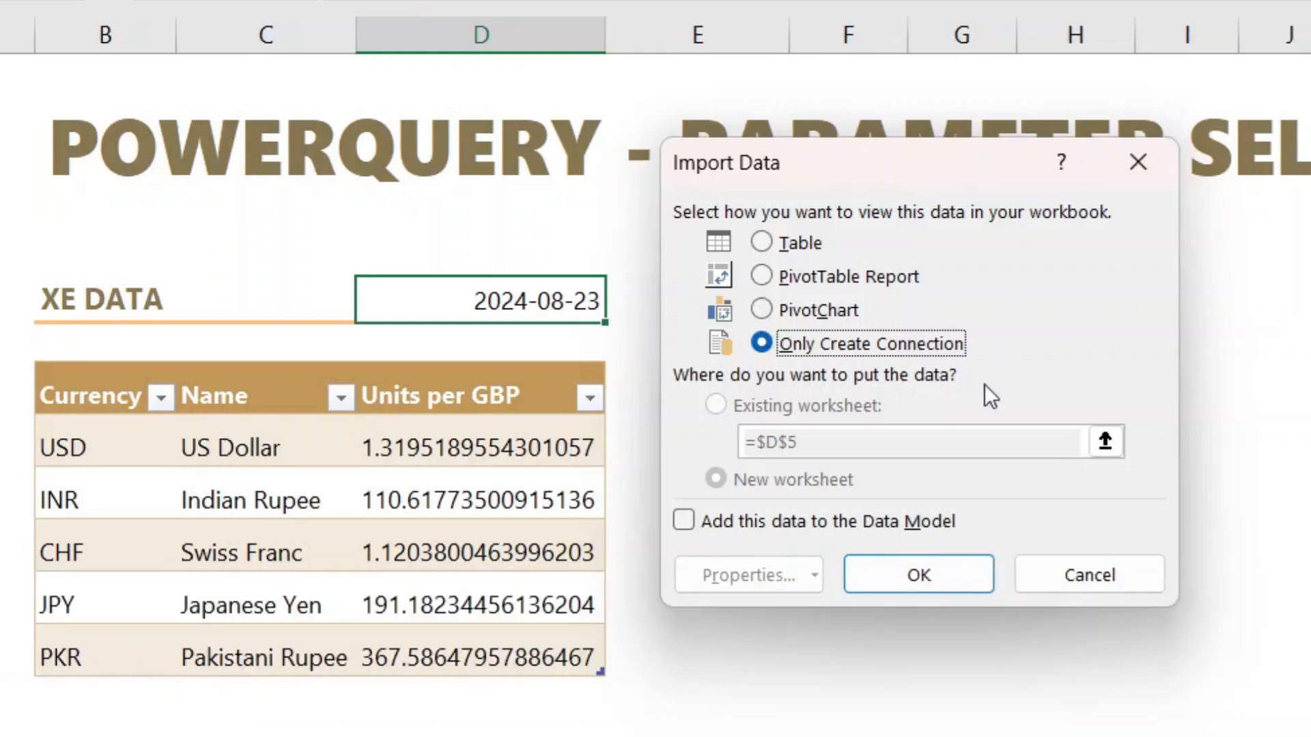
{"action": "left_click", "coordinate": [923, 575]}
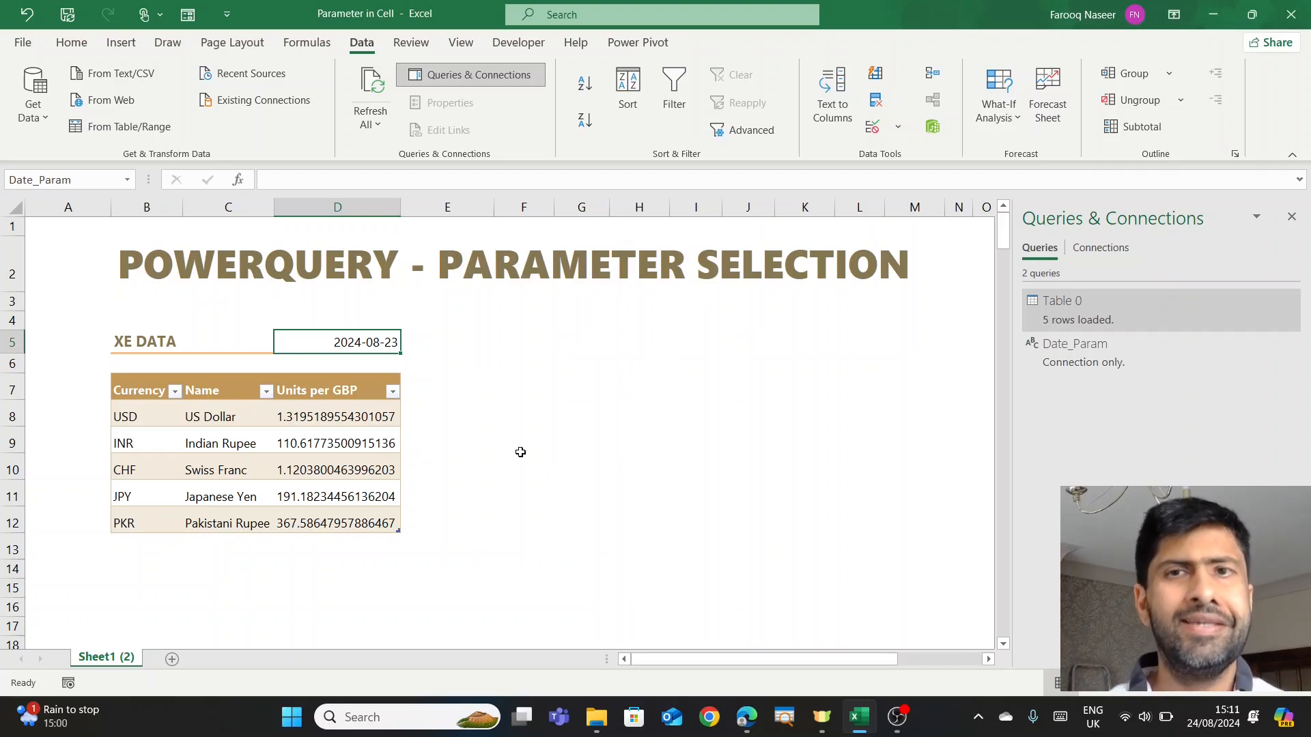
Fill the Date_Param cell D5 with the standard yellow colour.
{"action": "left_click", "coordinate": [520, 452]}
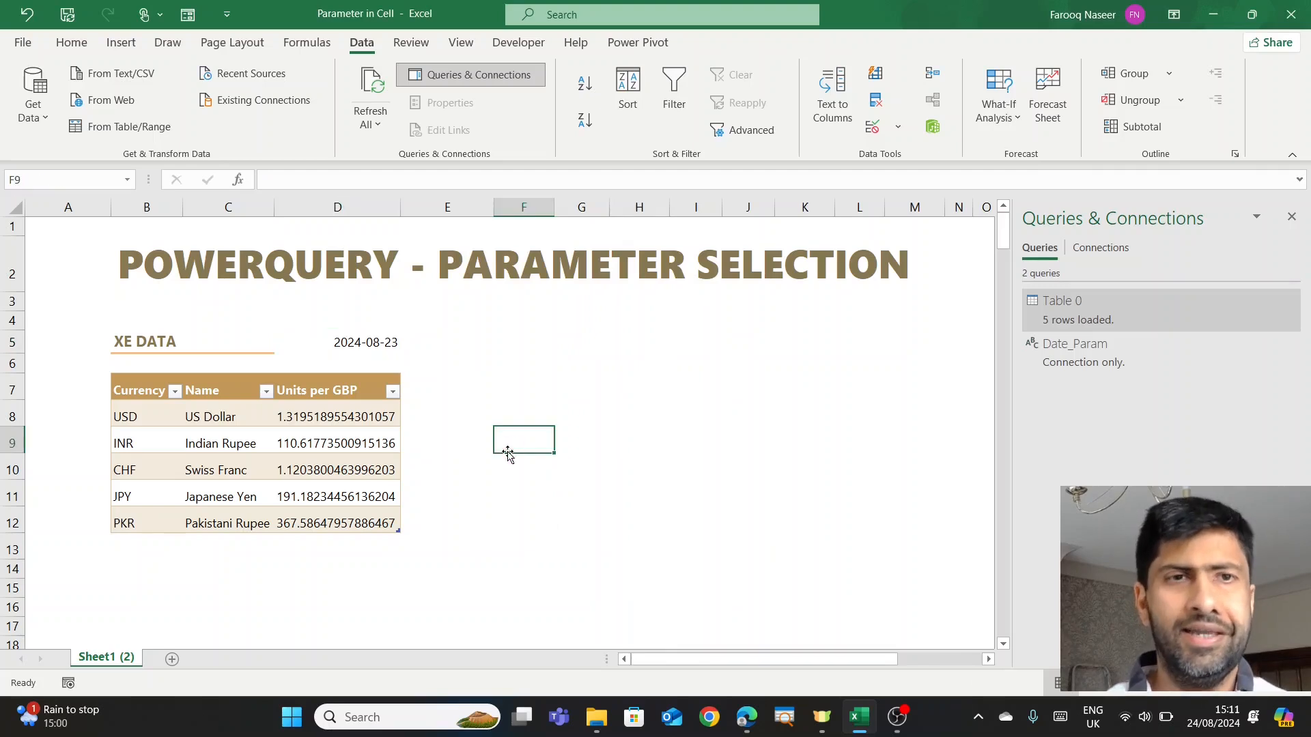
{"action": "left_click", "coordinate": [371, 348]}
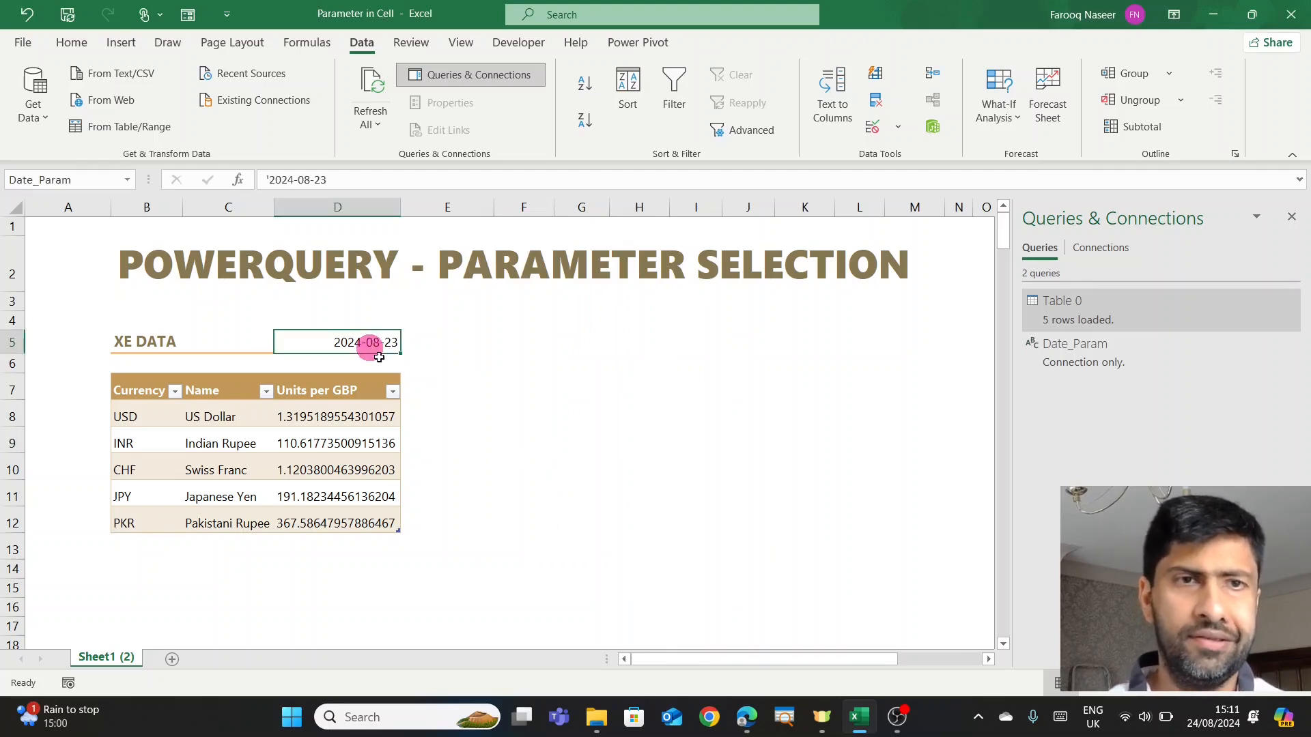
{"action": "left_click", "coordinate": [72, 42]}
{"action": "left_click", "coordinate": [337, 121]}
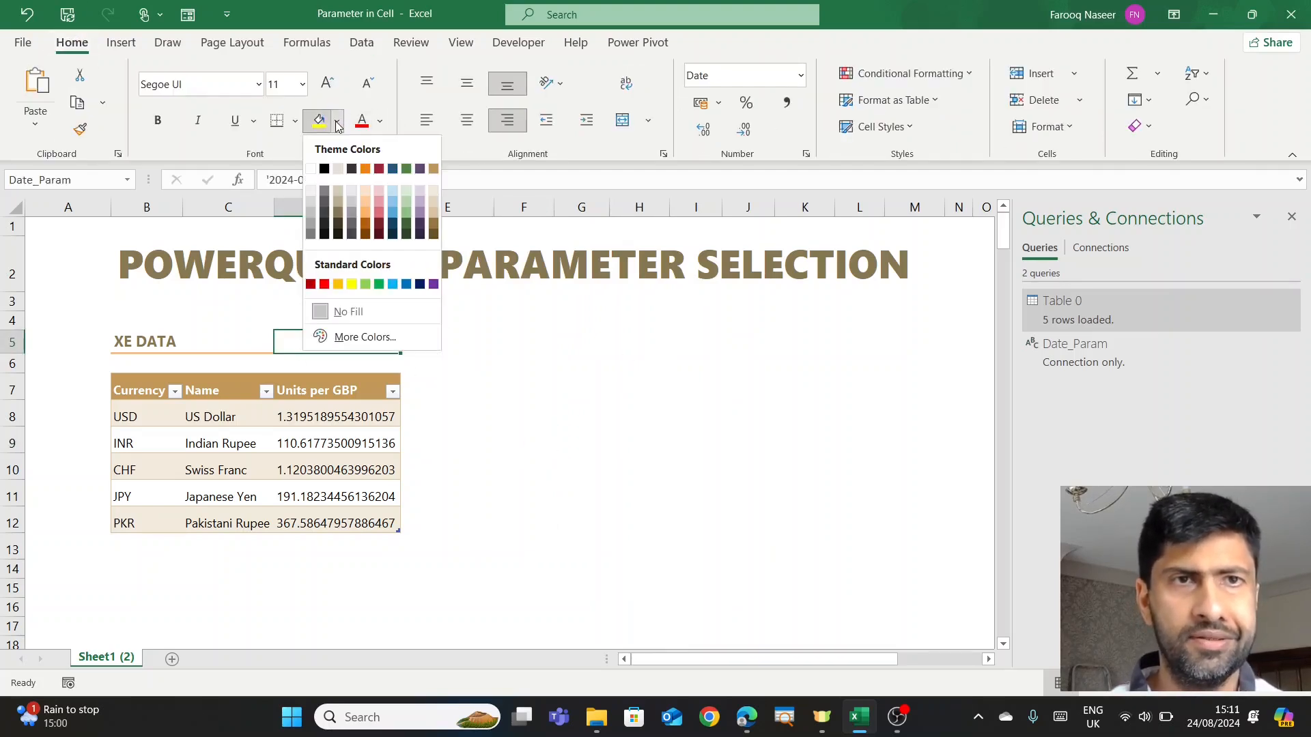
{"action": "left_click", "coordinate": [351, 285]}
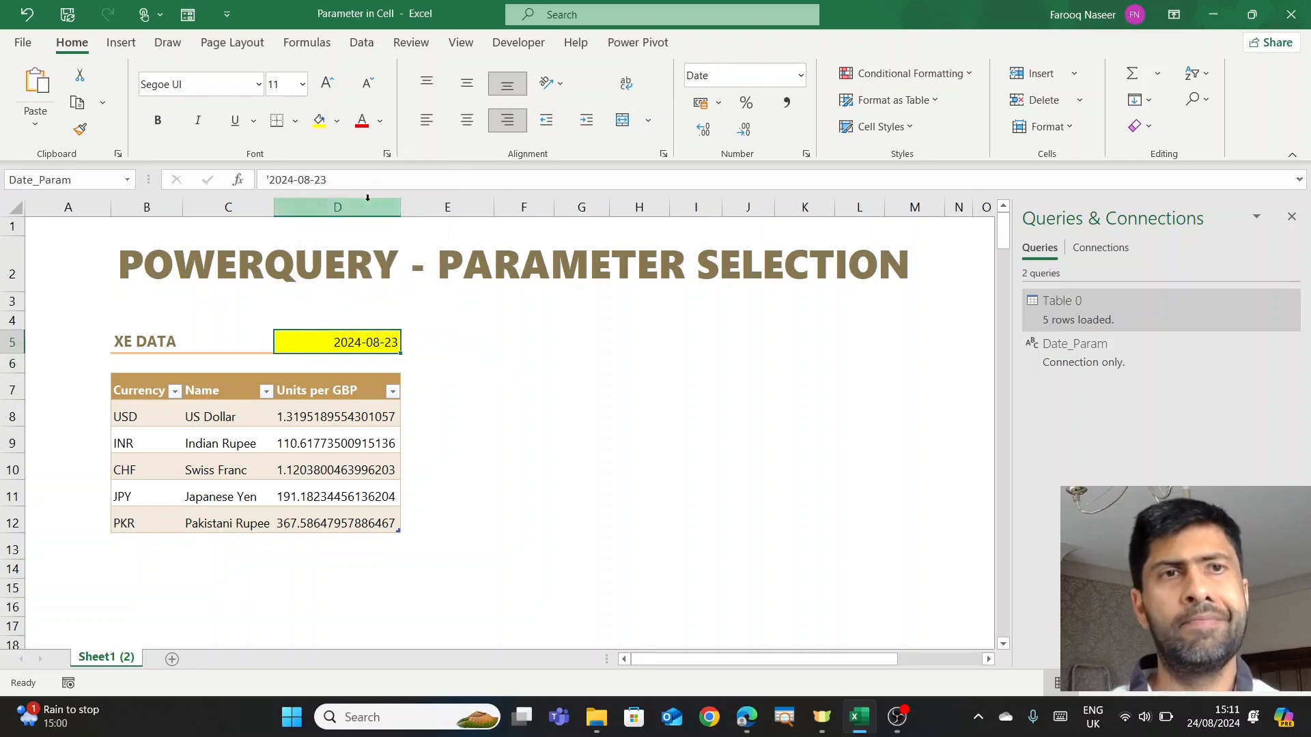
Change the date in the Date_Param cell to 2024-07-23 and refresh the exchange rate table.
{"action": "left_click", "coordinate": [311, 179]}
{"action": "key", "text": "BackSpace"}
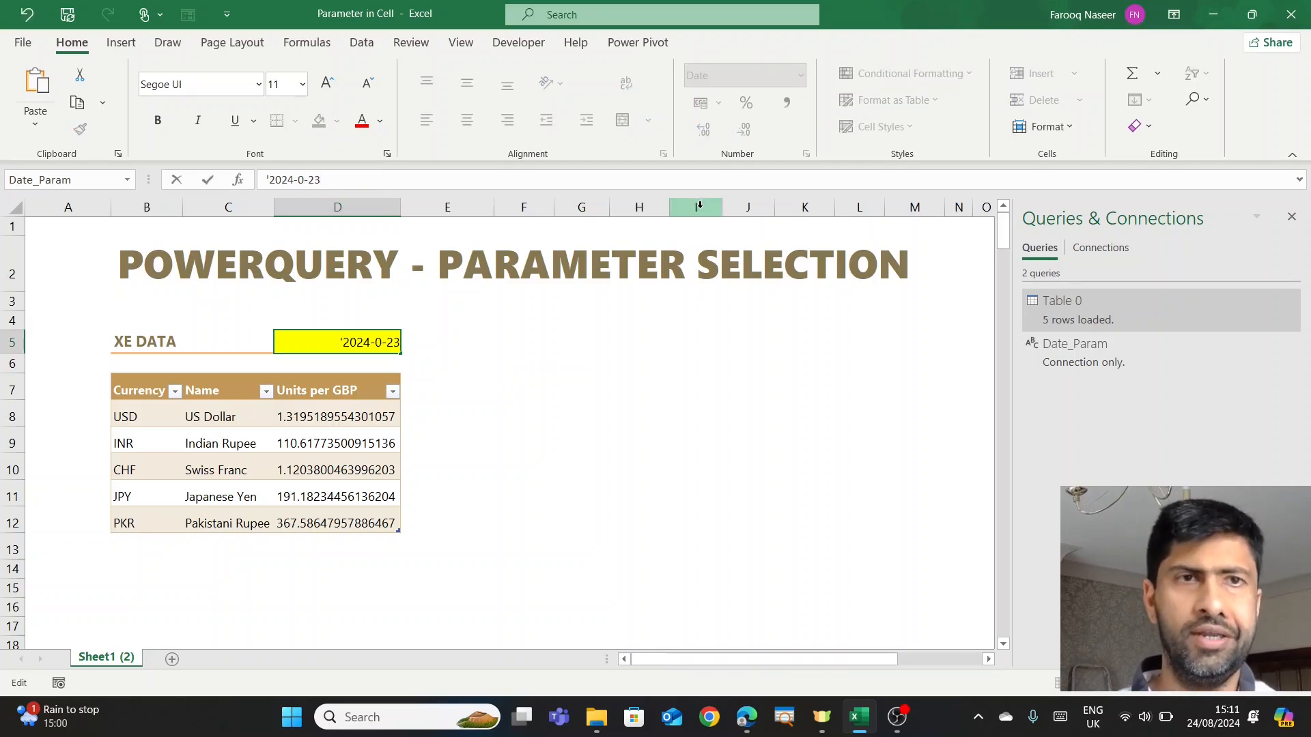
{"action": "type", "text": "7"}
{"action": "key", "text": "Return"}
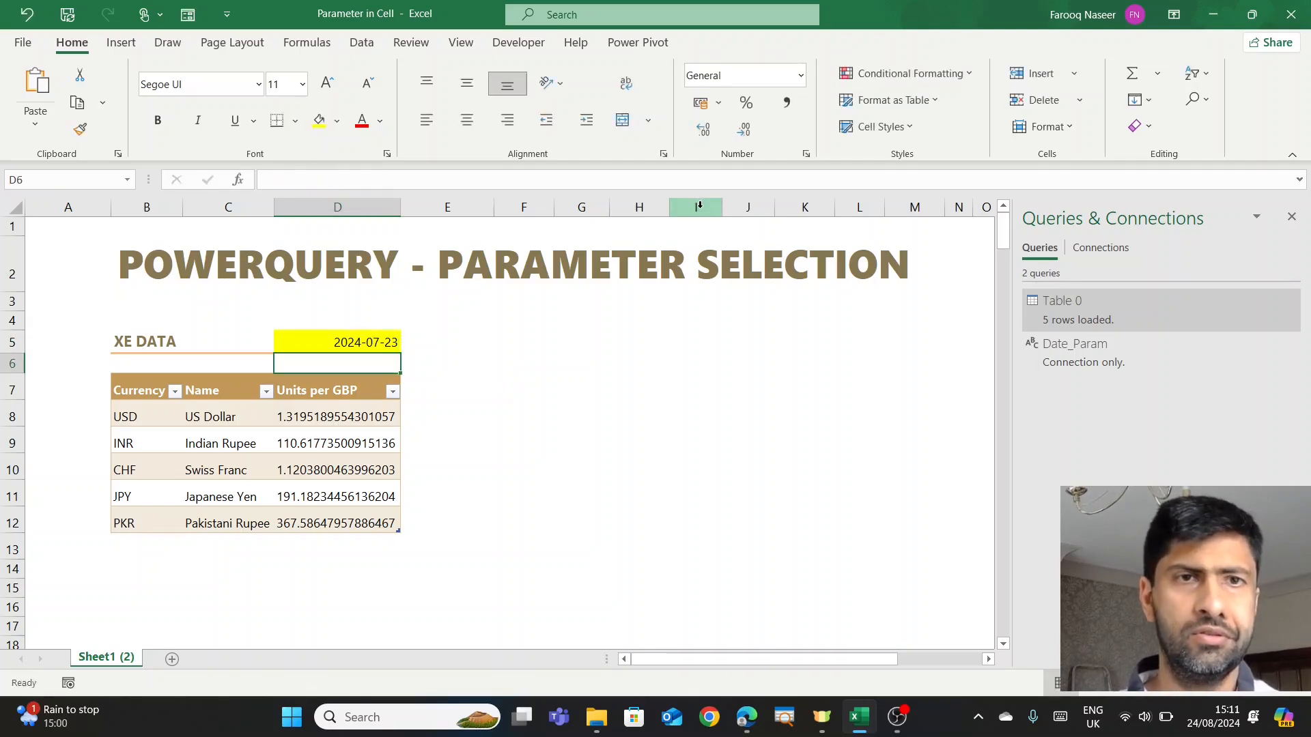
{"action": "right_click", "coordinate": [379, 451]}
{"action": "left_click", "coordinate": [437, 345]}
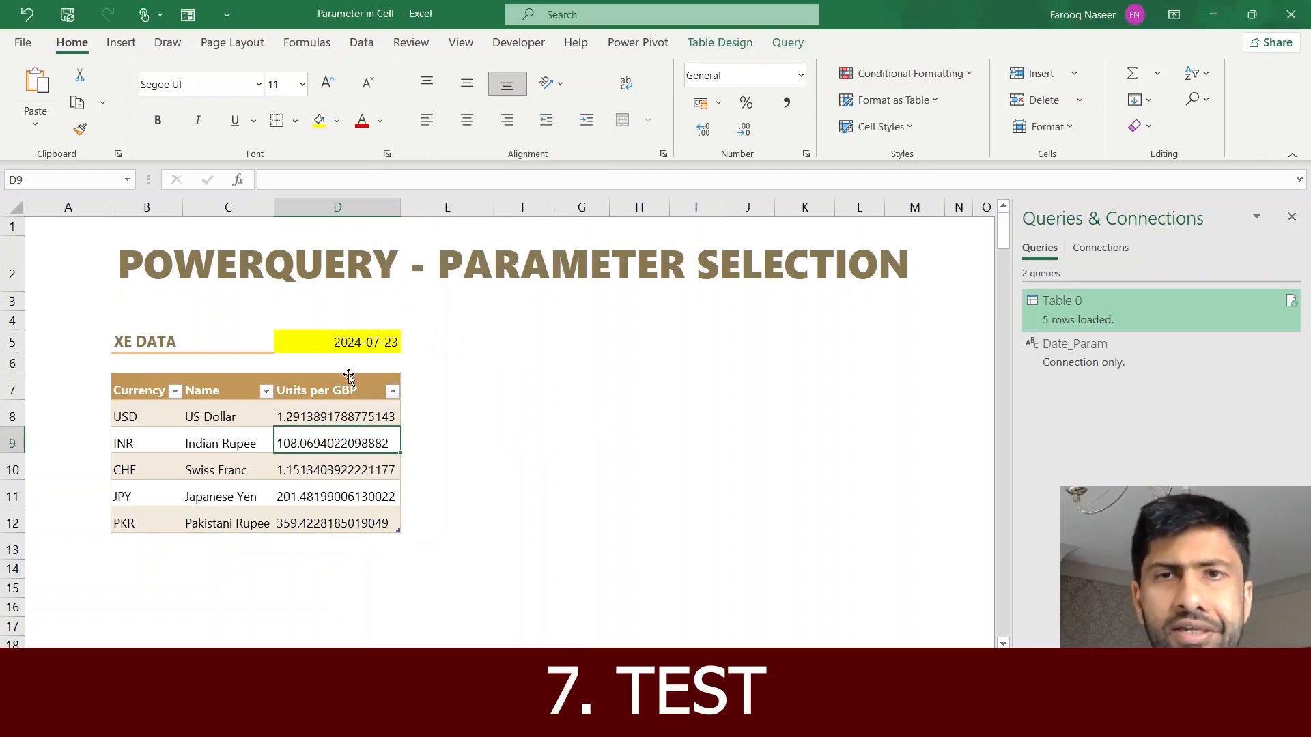
Set the date in the Date_Param cell to 2024-08-23 and refresh the exchange rate table.
{"action": "left_click", "coordinate": [366, 345]}
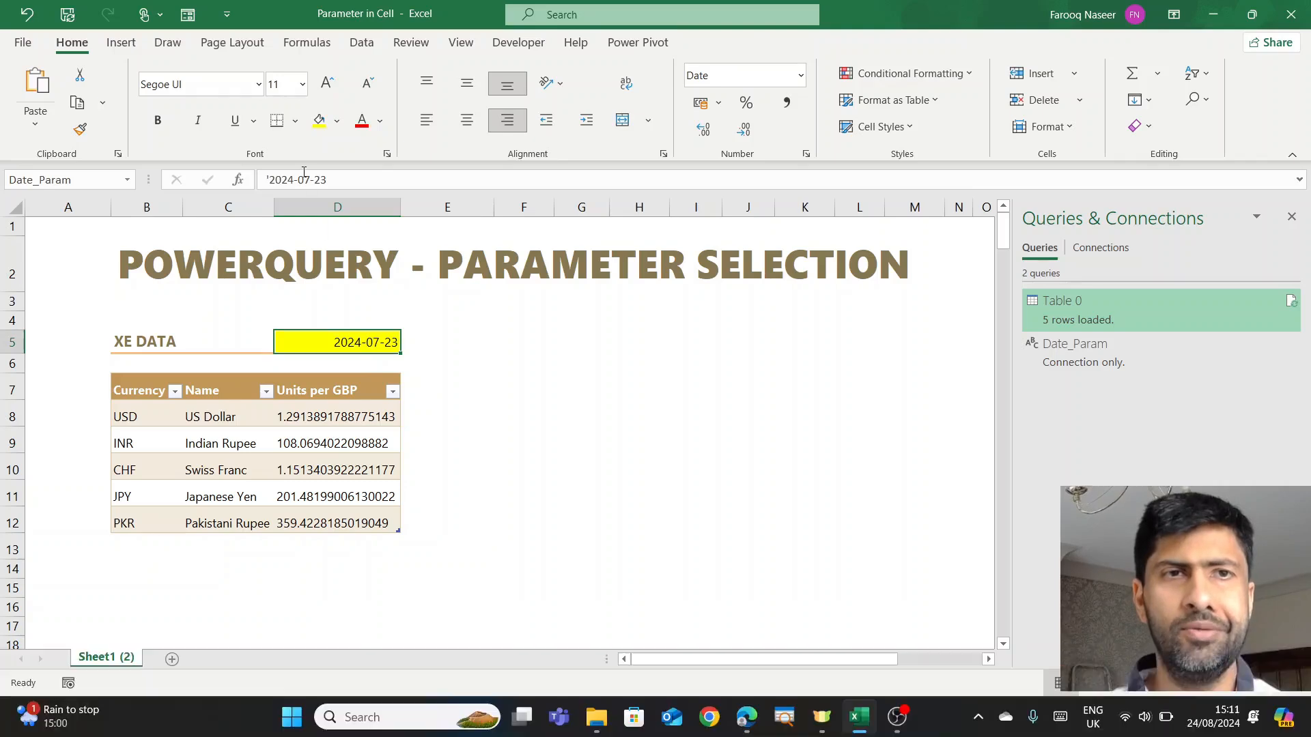
{"action": "left_click", "coordinate": [312, 179]}
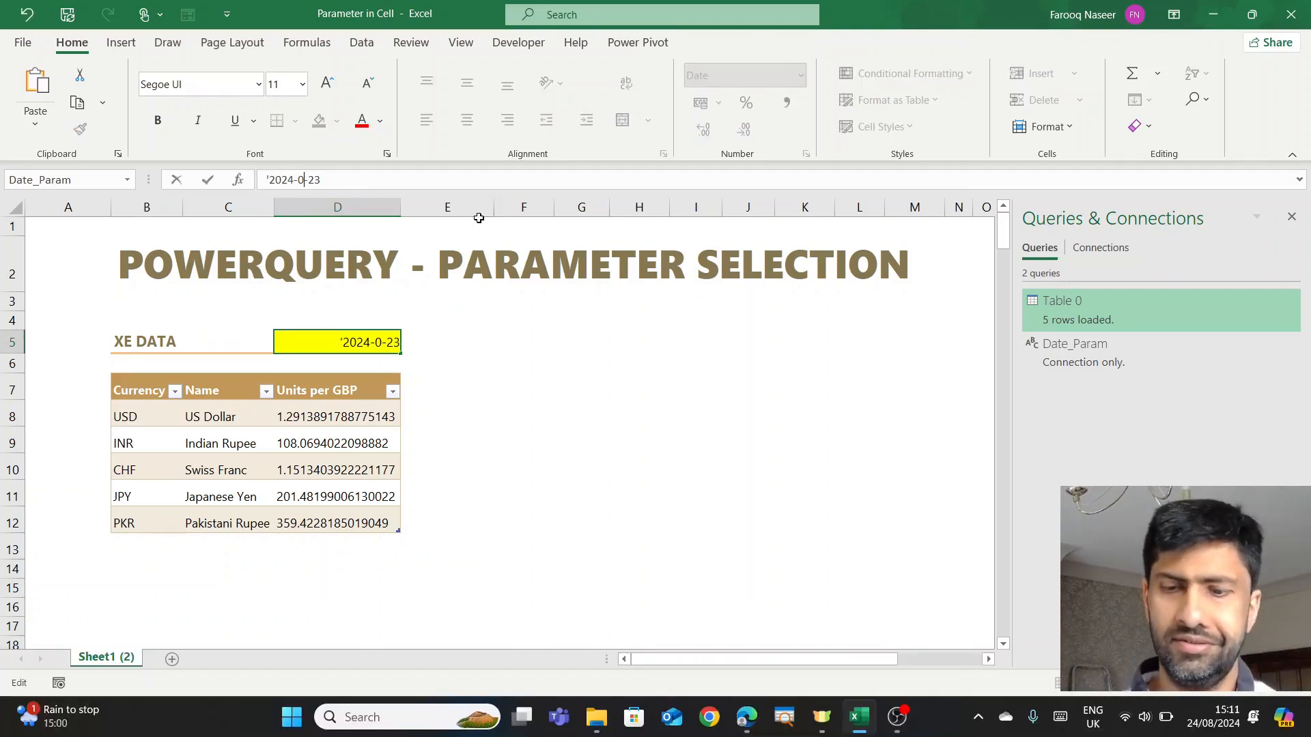
{"action": "key", "text": "Return"}
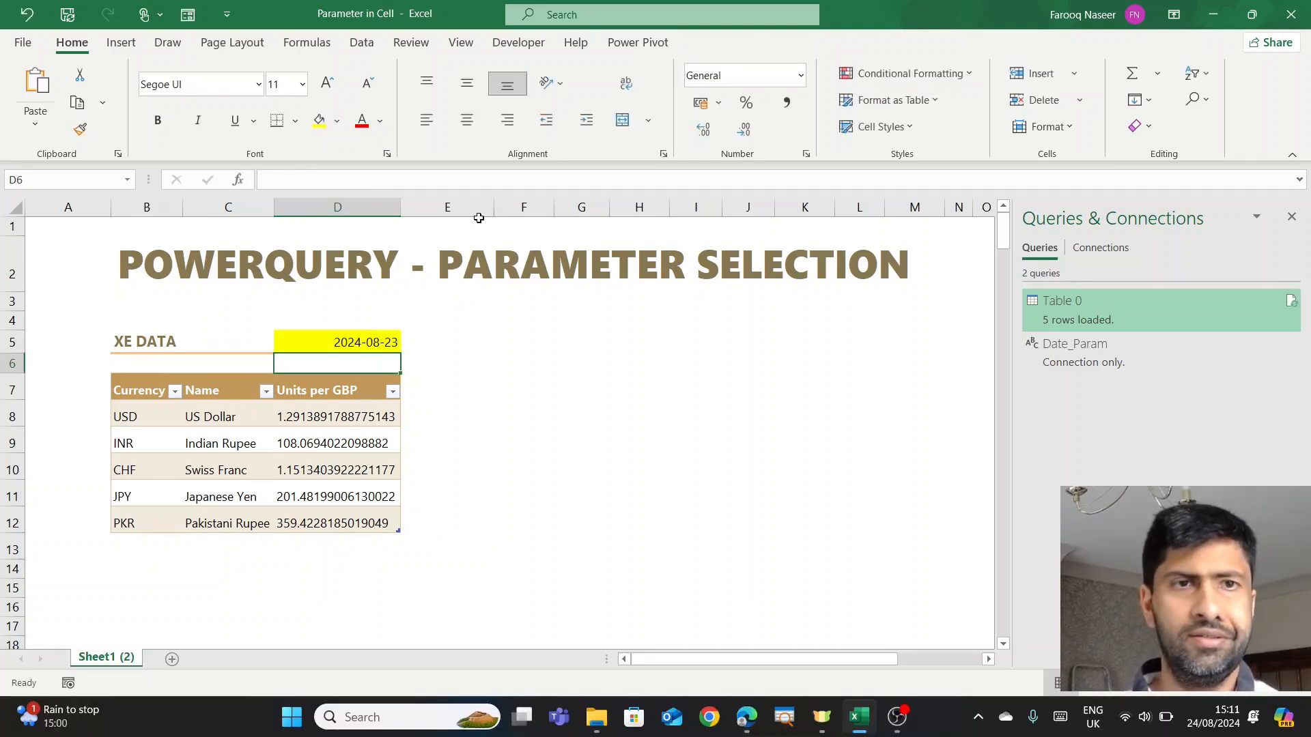
{"action": "right_click", "coordinate": [386, 446]}
{"action": "left_click", "coordinate": [527, 351]}
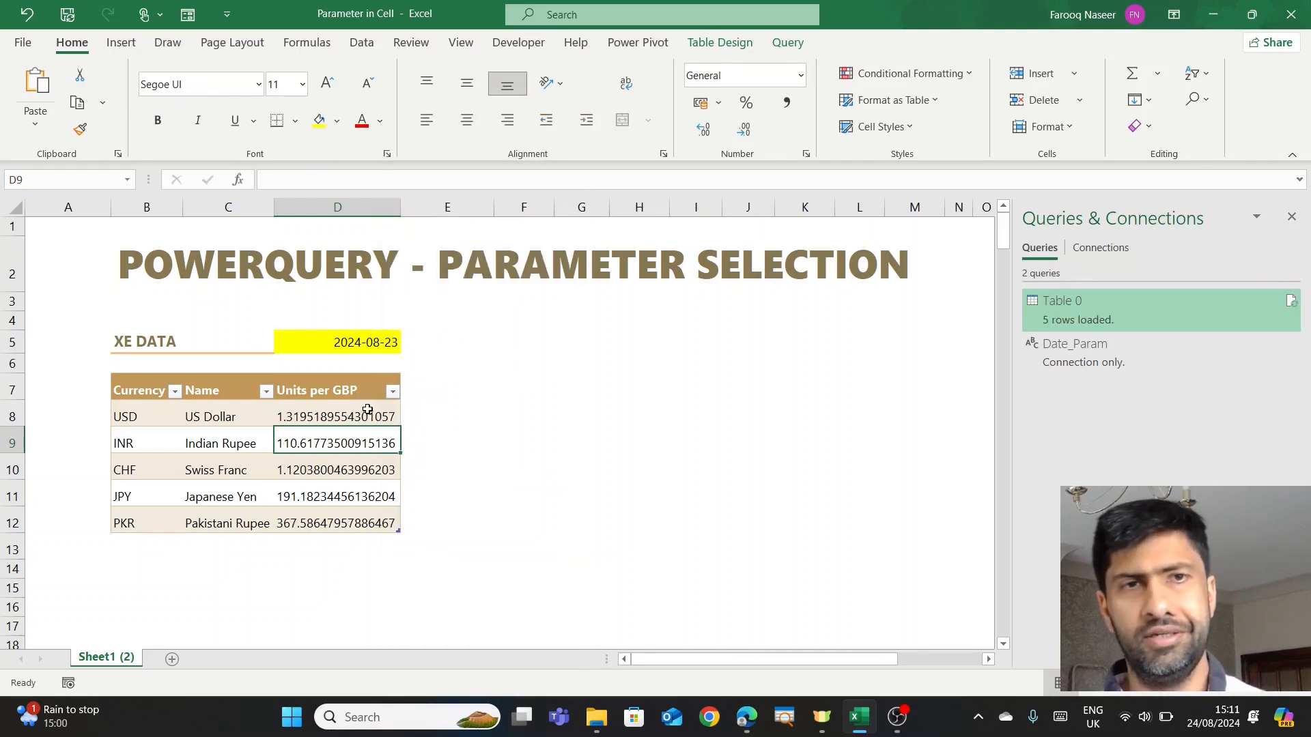
Copy the Units per GBP values from D8:D12 and paste them starting at cell I8 for comparison.
{"action": "left_click", "coordinate": [360, 383]}
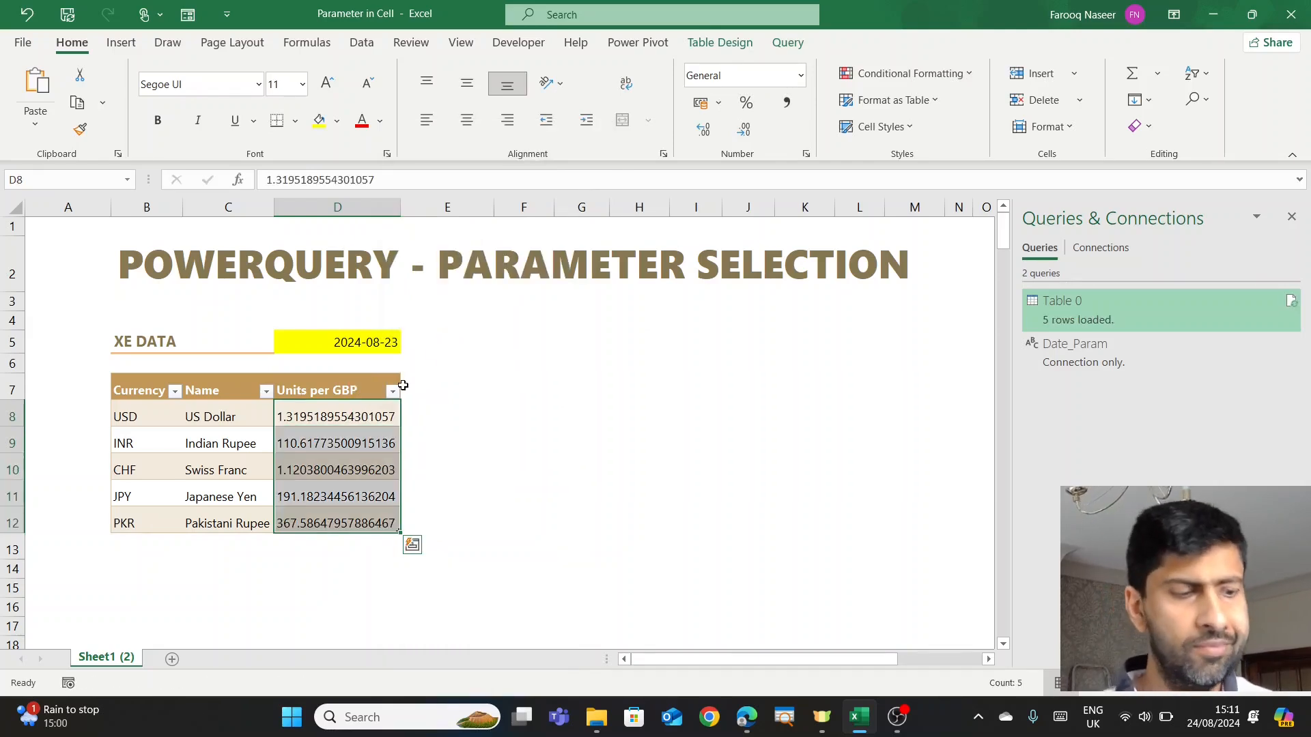
{"action": "key", "text": "ctrl+c"}
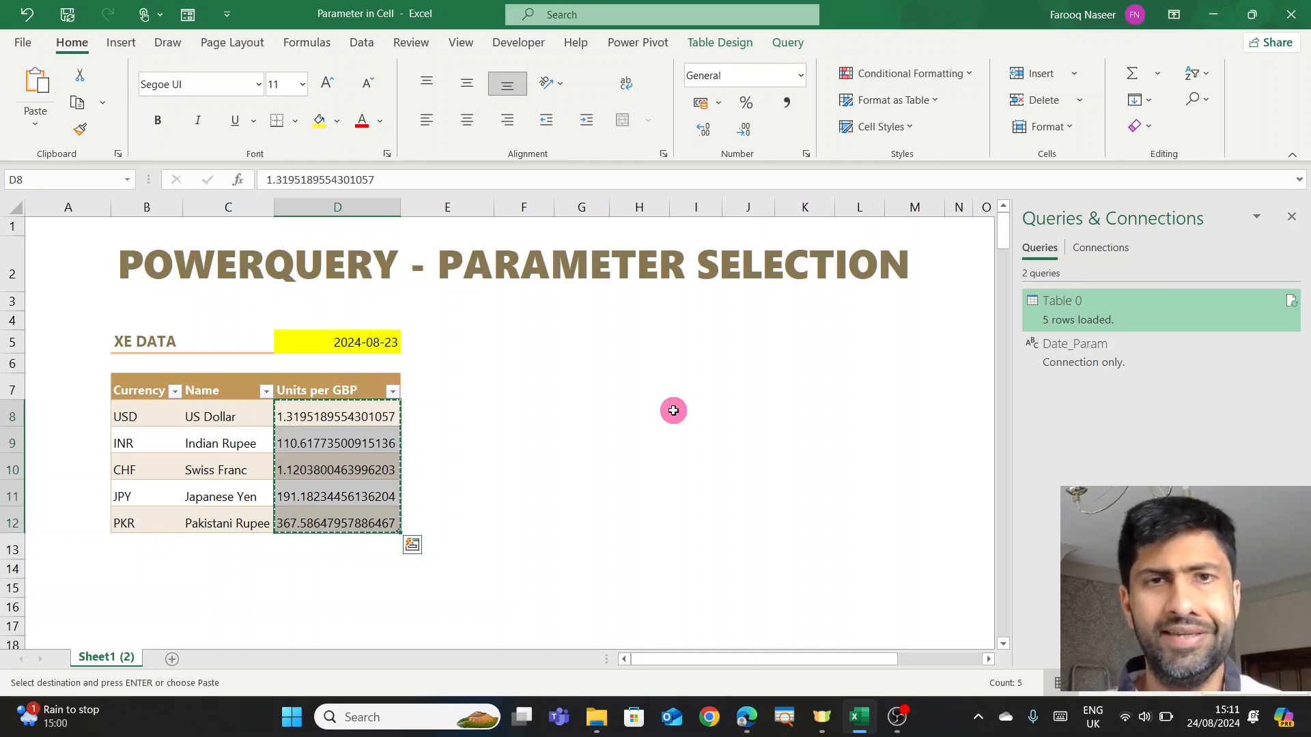
{"action": "left_click", "coordinate": [675, 412]}
{"action": "key", "text": "ctrl+v"}
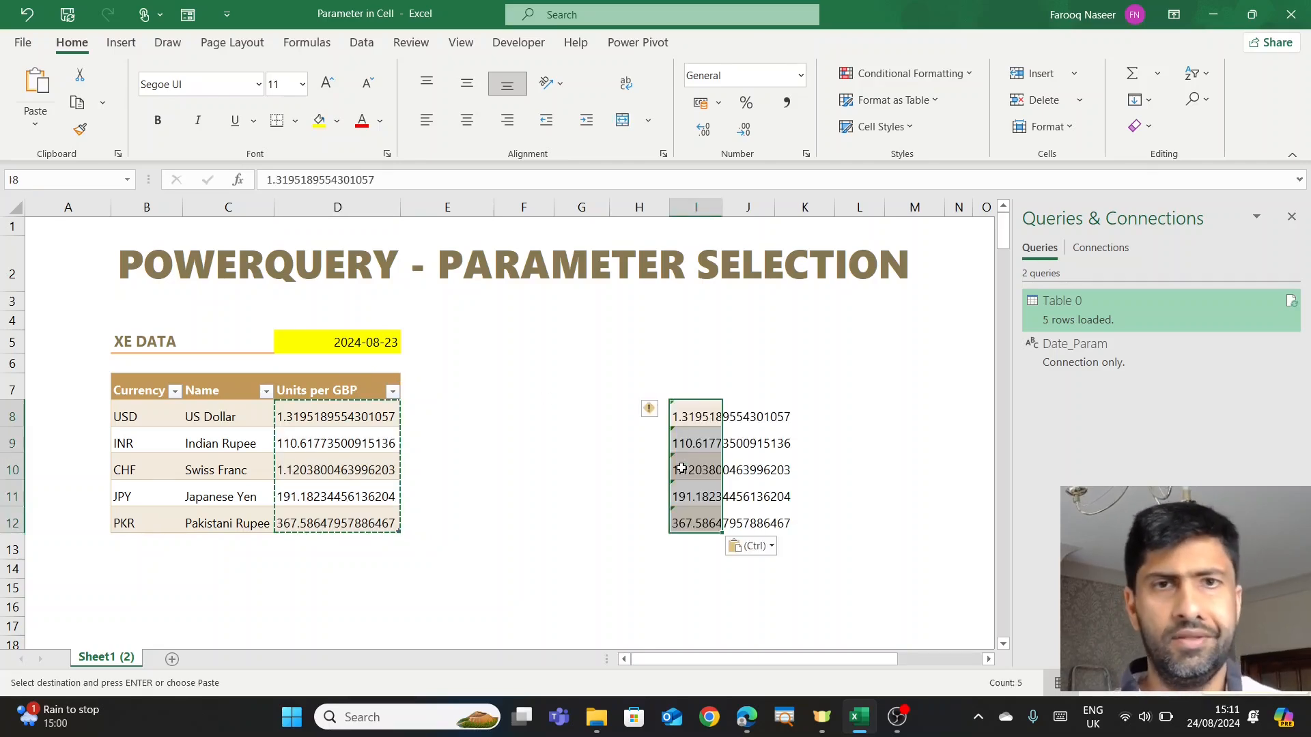
{"action": "left_click", "coordinate": [471, 460]}
{"action": "key", "text": "Escape"}
{"action": "left_click", "coordinate": [348, 418]}
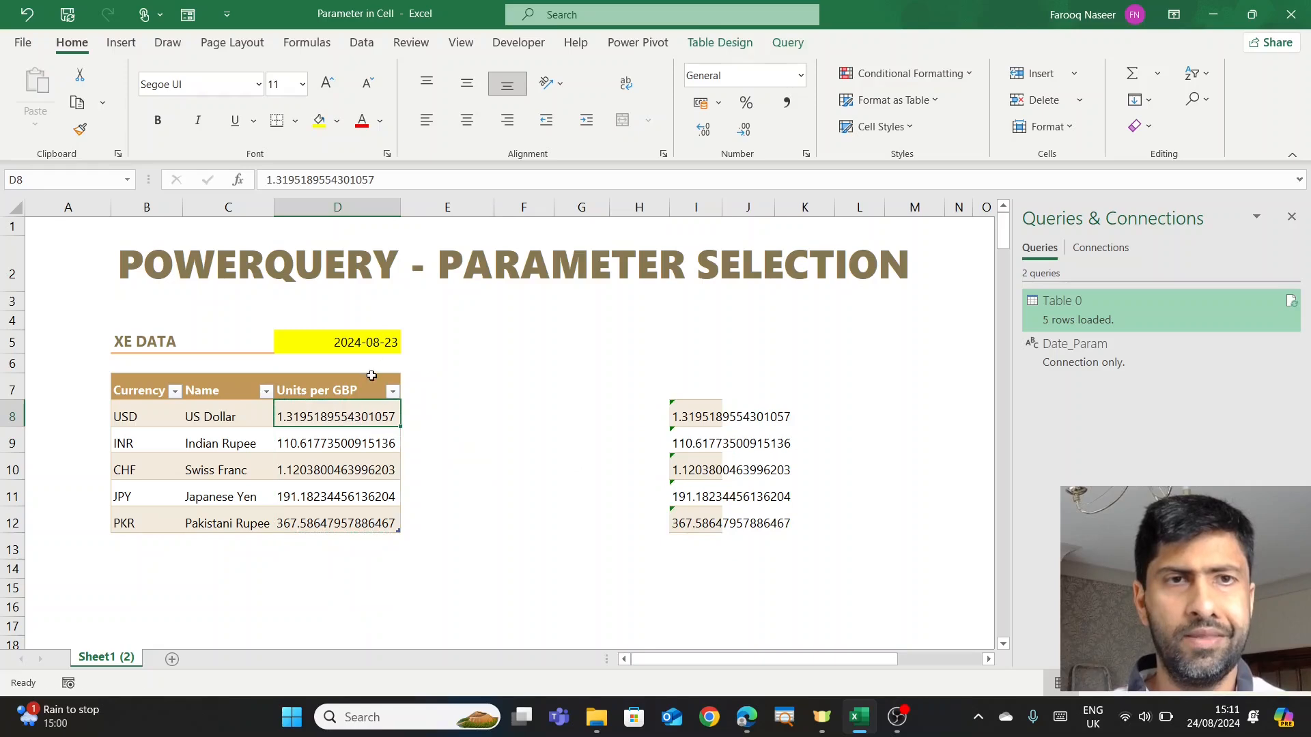
Set the date in the Date_Param cell to 2024-01-01 and refresh the table to compare its rates with the copied ones.
{"action": "left_click", "coordinate": [371, 341]}
{"action": "left_click", "coordinate": [310, 182]}
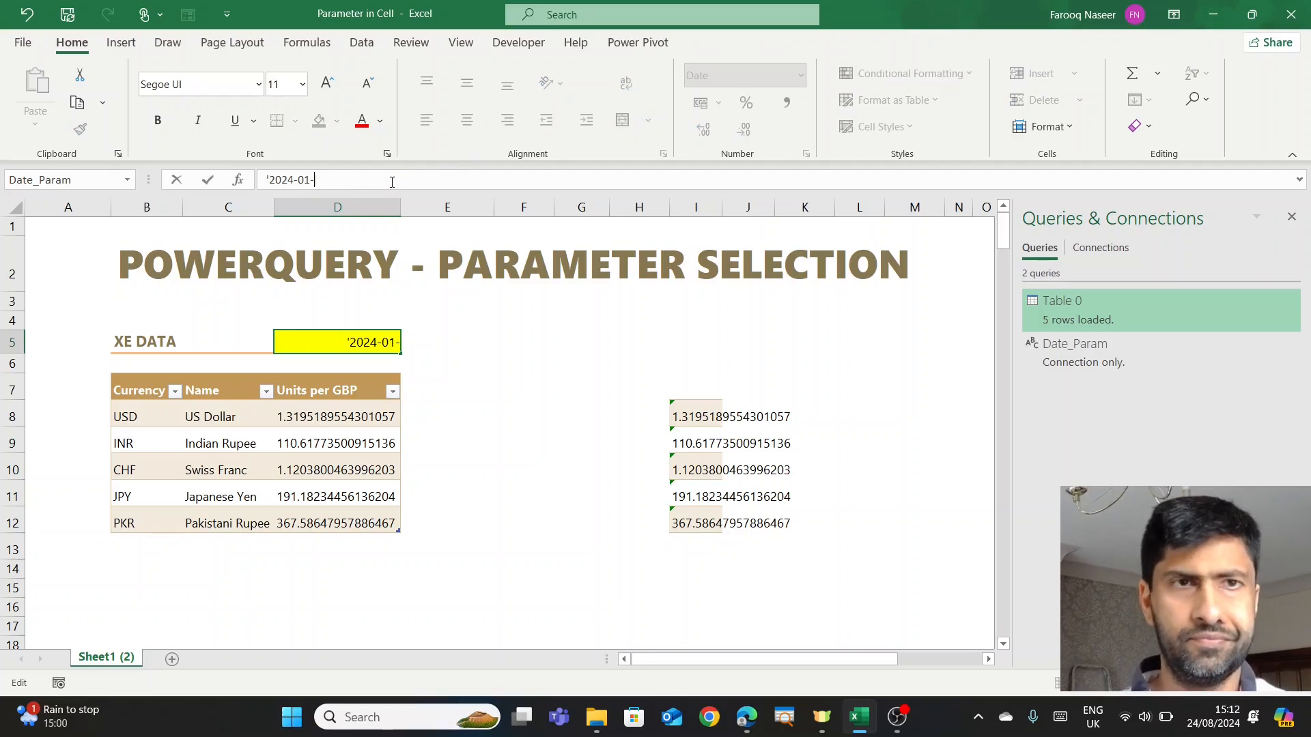
{"action": "key", "text": "Return"}
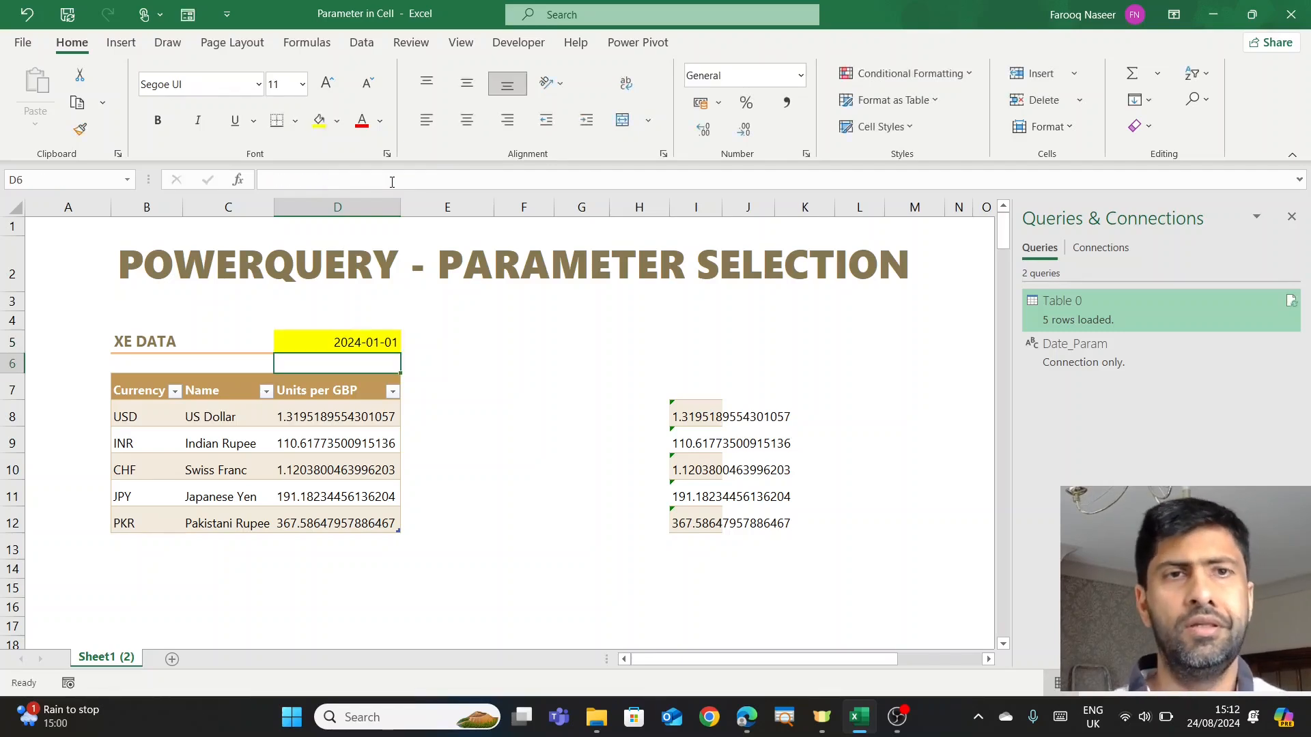
{"action": "right_click", "coordinate": [278, 473]}
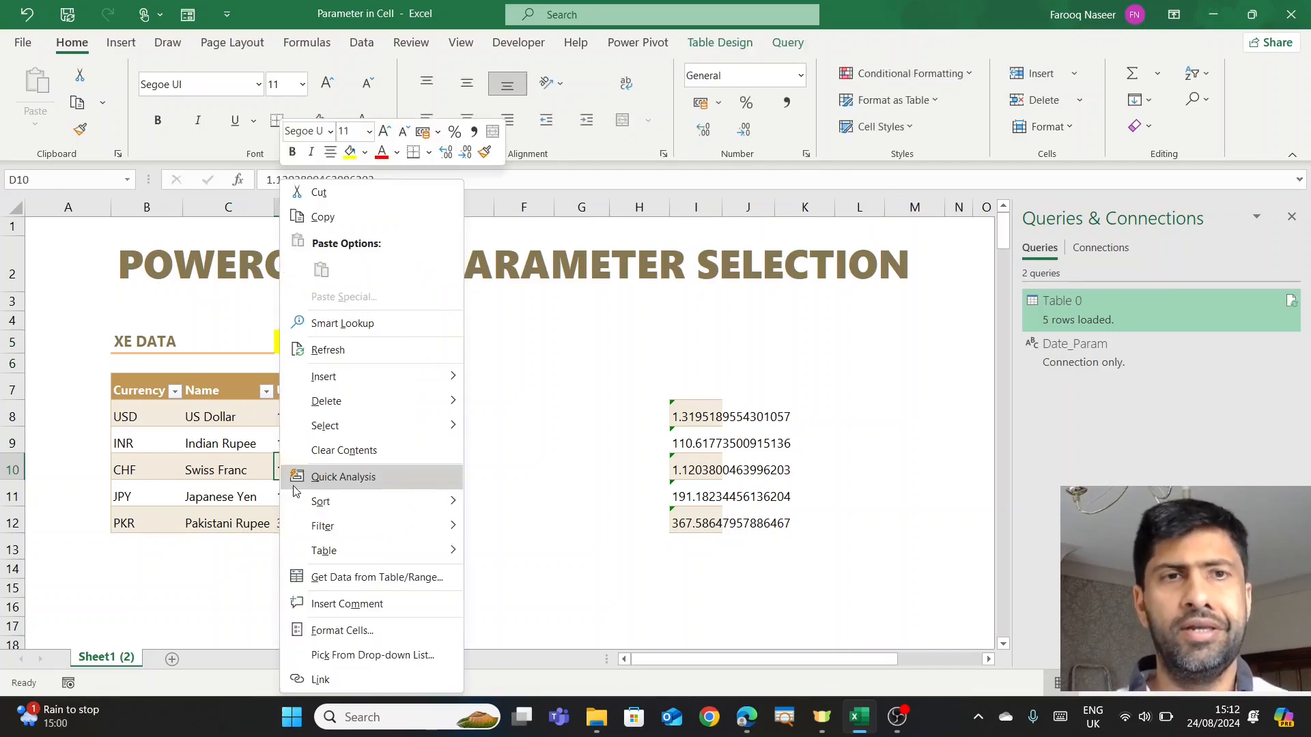
{"action": "left_click", "coordinate": [369, 345]}
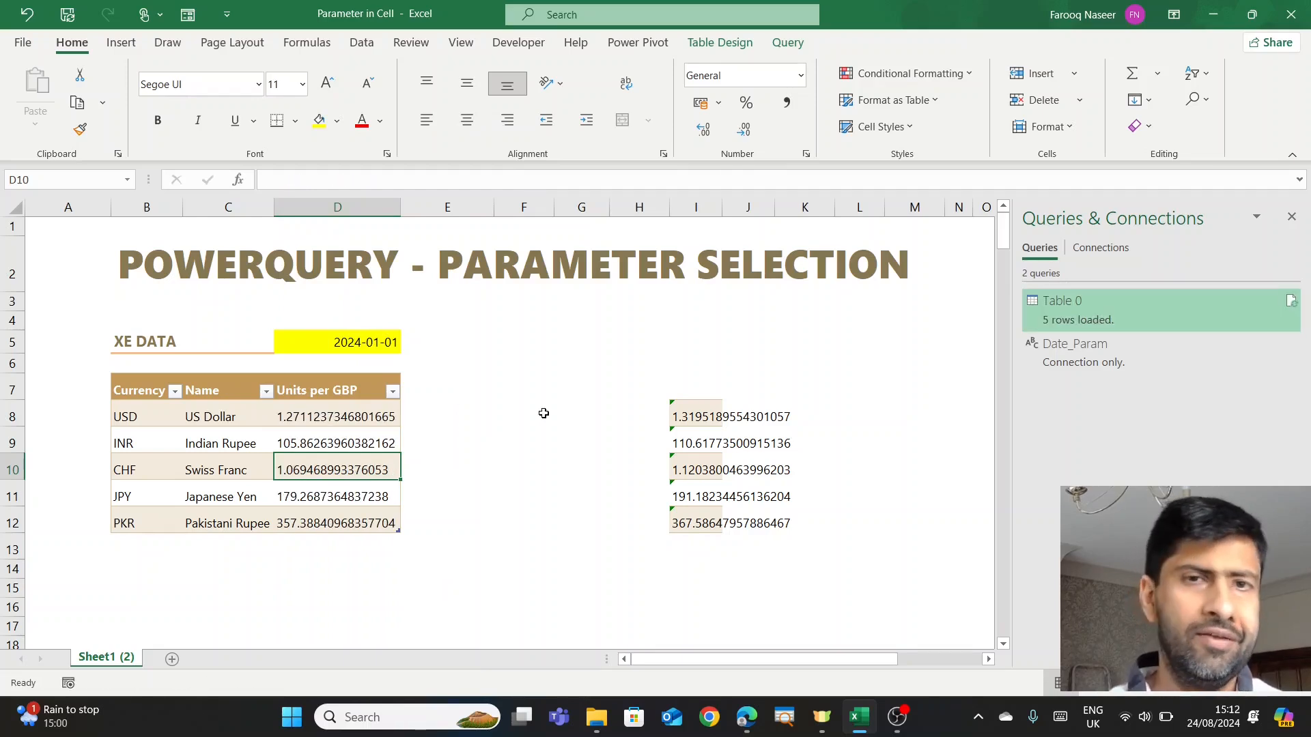
{"action": "left_click", "coordinate": [822, 423]}
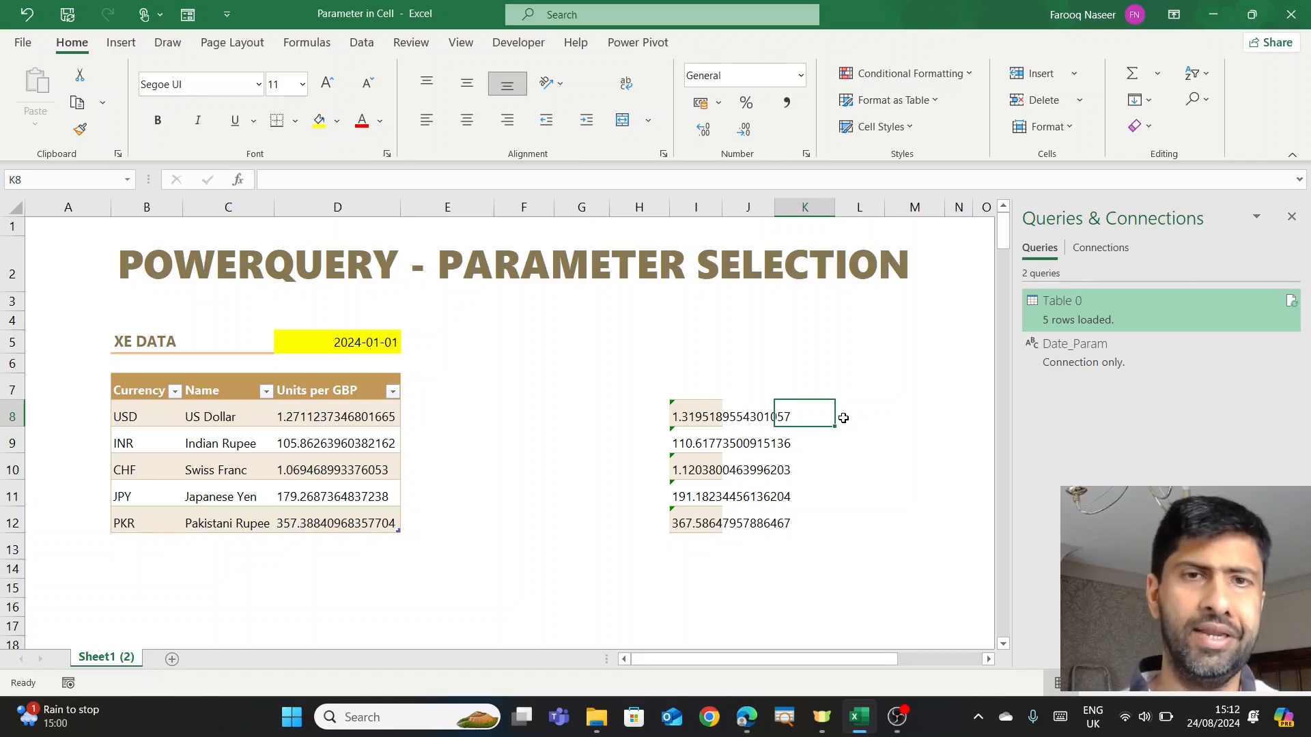
In K8, calculate the USD rate's relative change by dividing I8 by the table's Units per GBP value in D8 and subtracting 1.
{"action": "type", "text": "="}
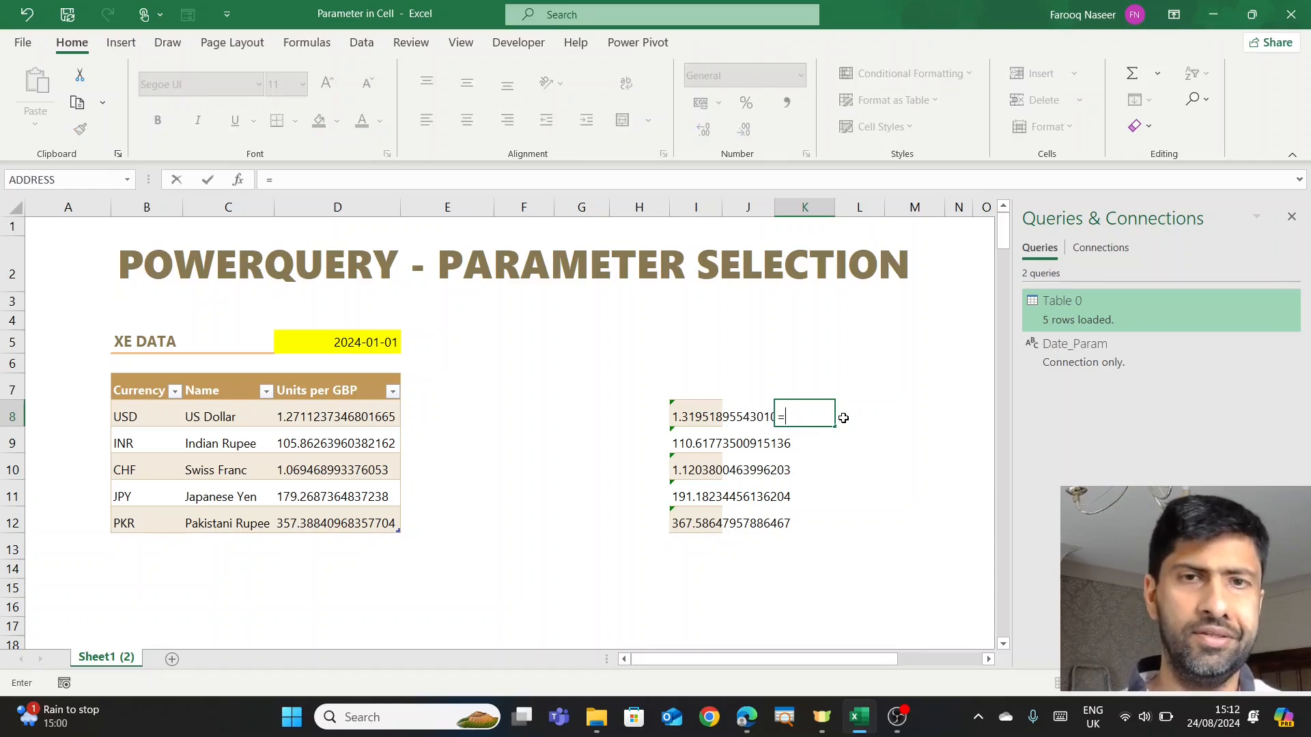
{"action": "left_click", "coordinate": [718, 408]}
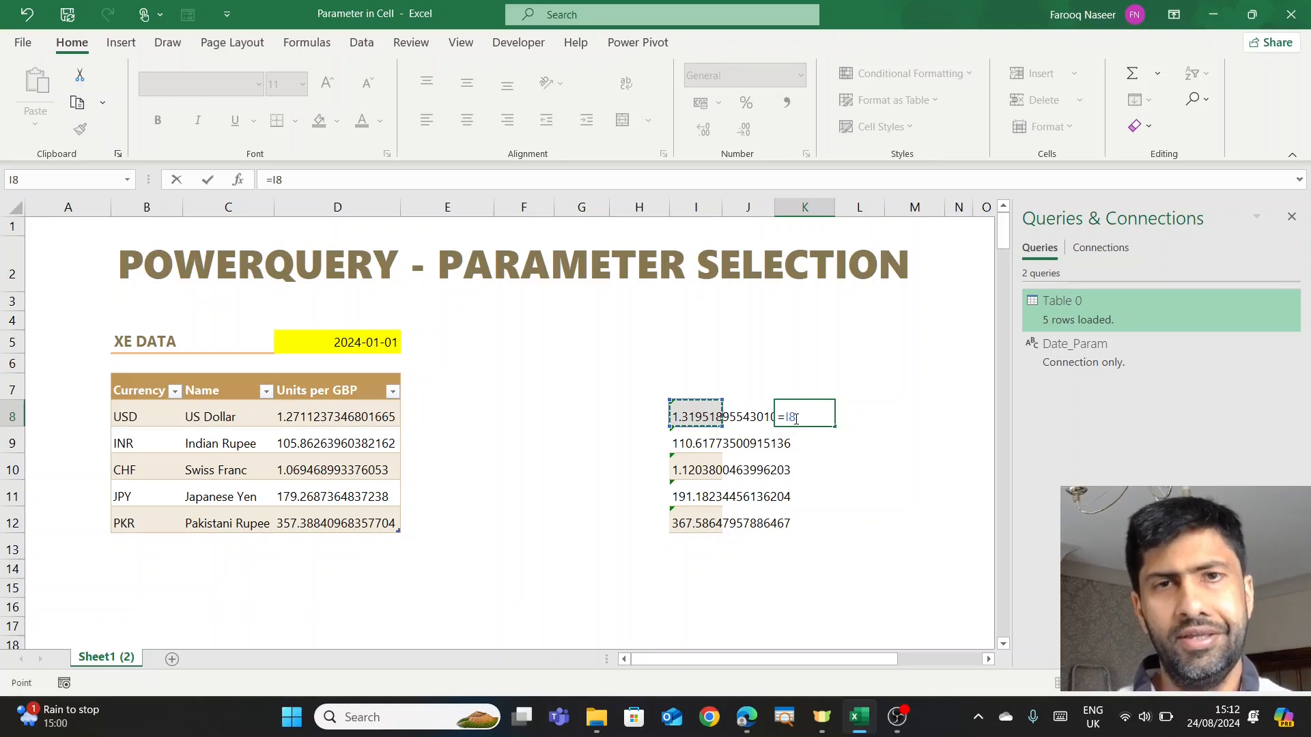
{"action": "type", "text": "/"}
{"action": "left_click", "coordinate": [362, 410]}
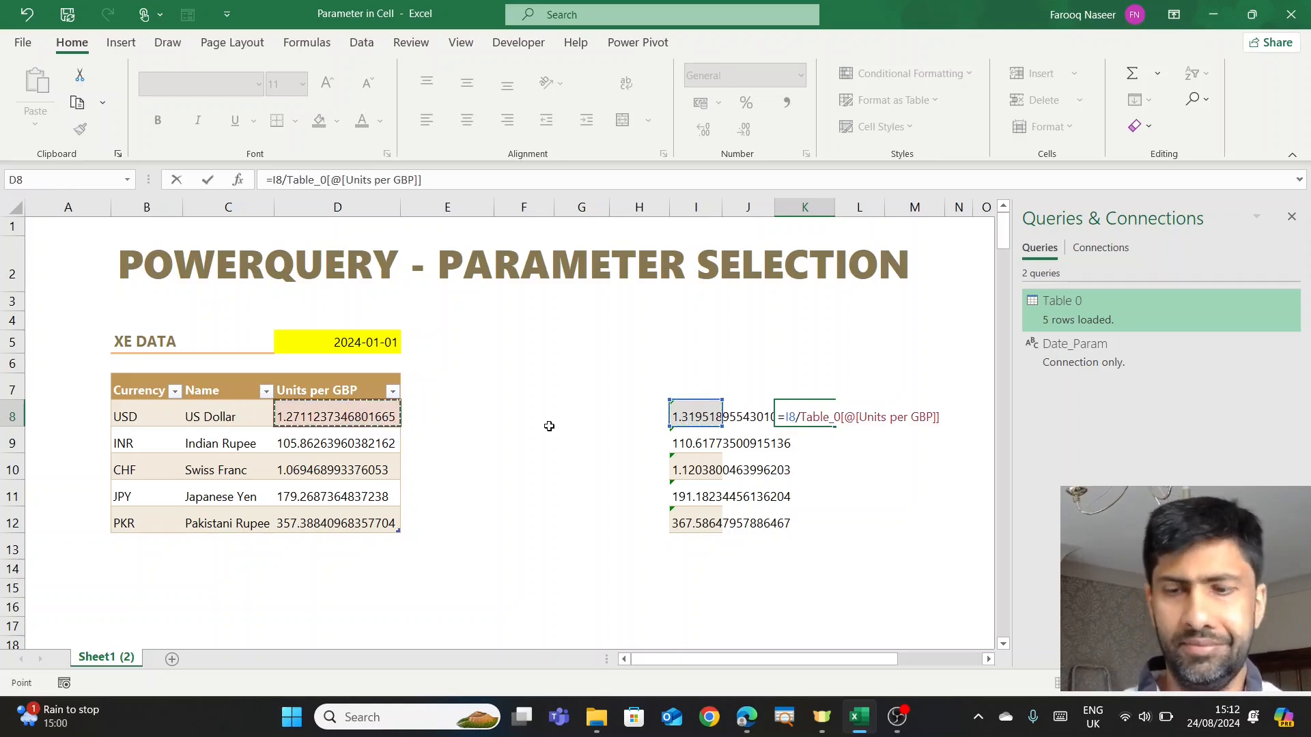
{"action": "key", "text": "Return"}
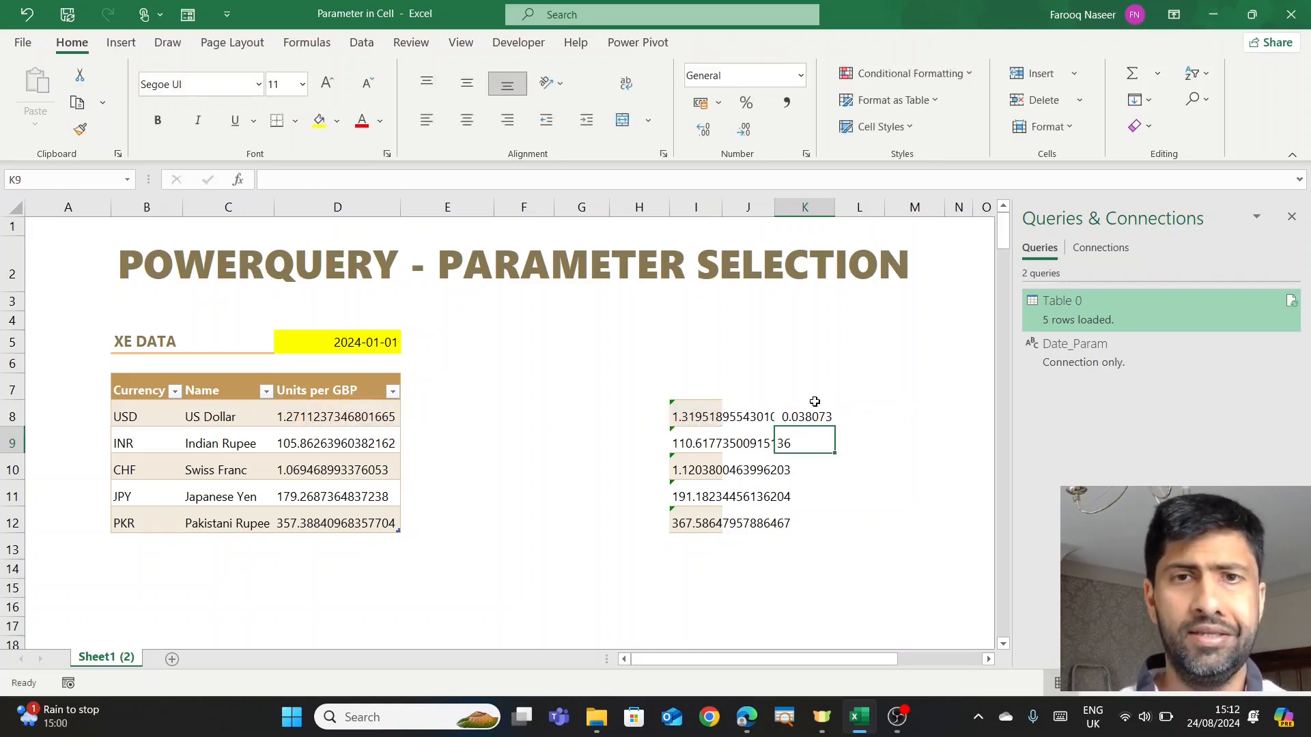
Format the result in K8 as a percentage with one decimal place and fill the formula down to K12.
{"action": "left_click", "coordinate": [804, 415]}
{"action": "left_click", "coordinate": [745, 102]}
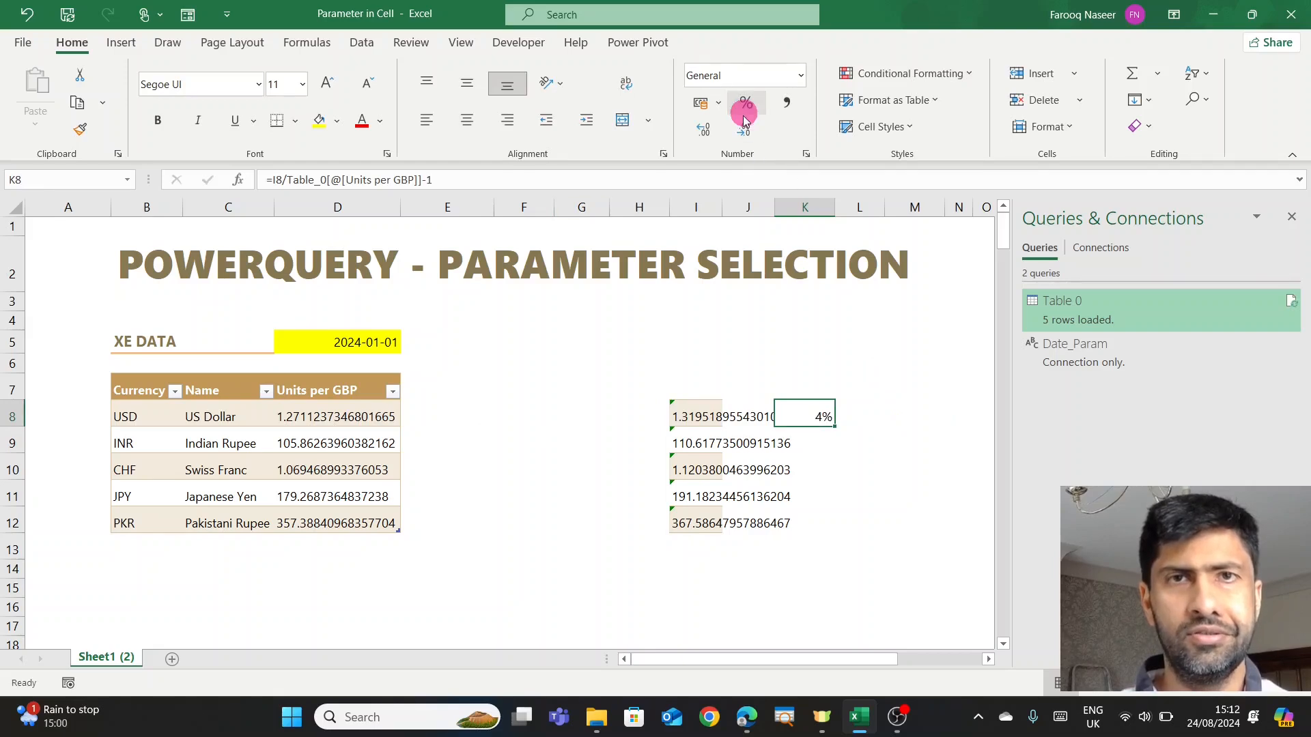
{"action": "left_click", "coordinate": [713, 136]}
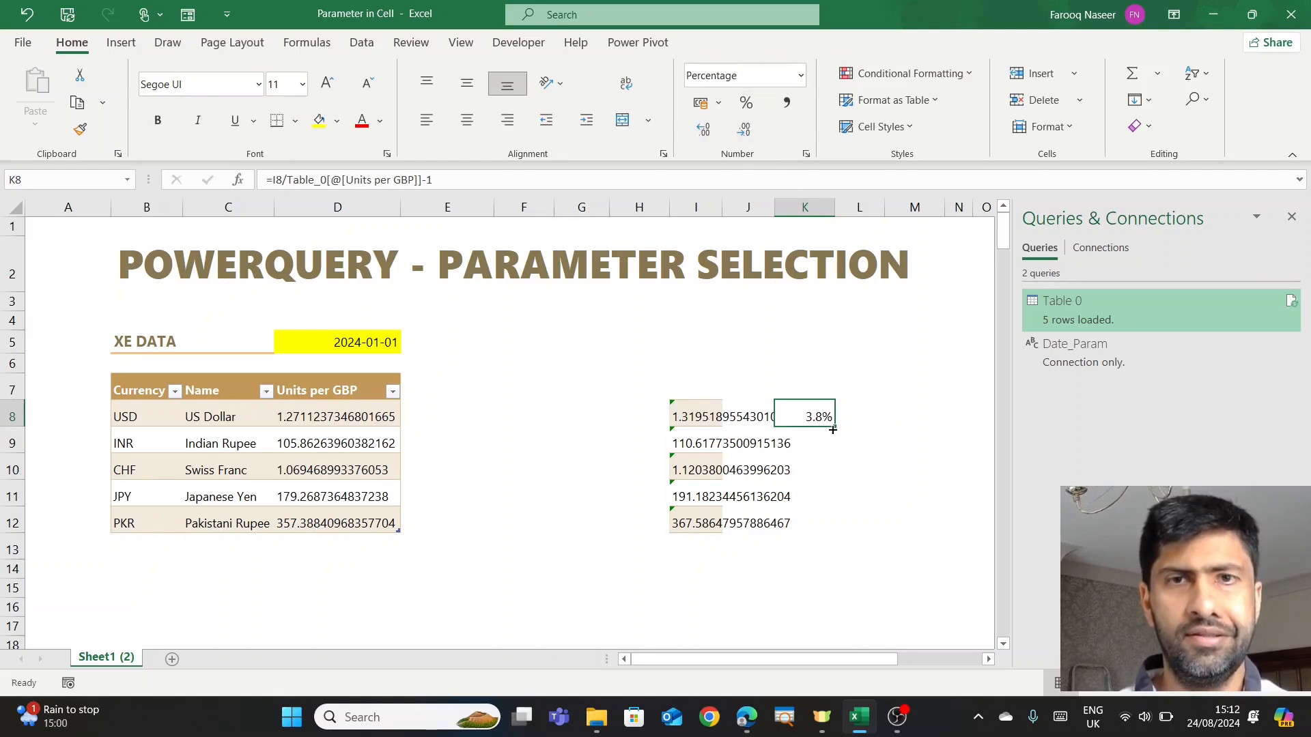
{"action": "left_click_drag", "start_coordinate": [833, 426], "coordinate": [828, 533]}
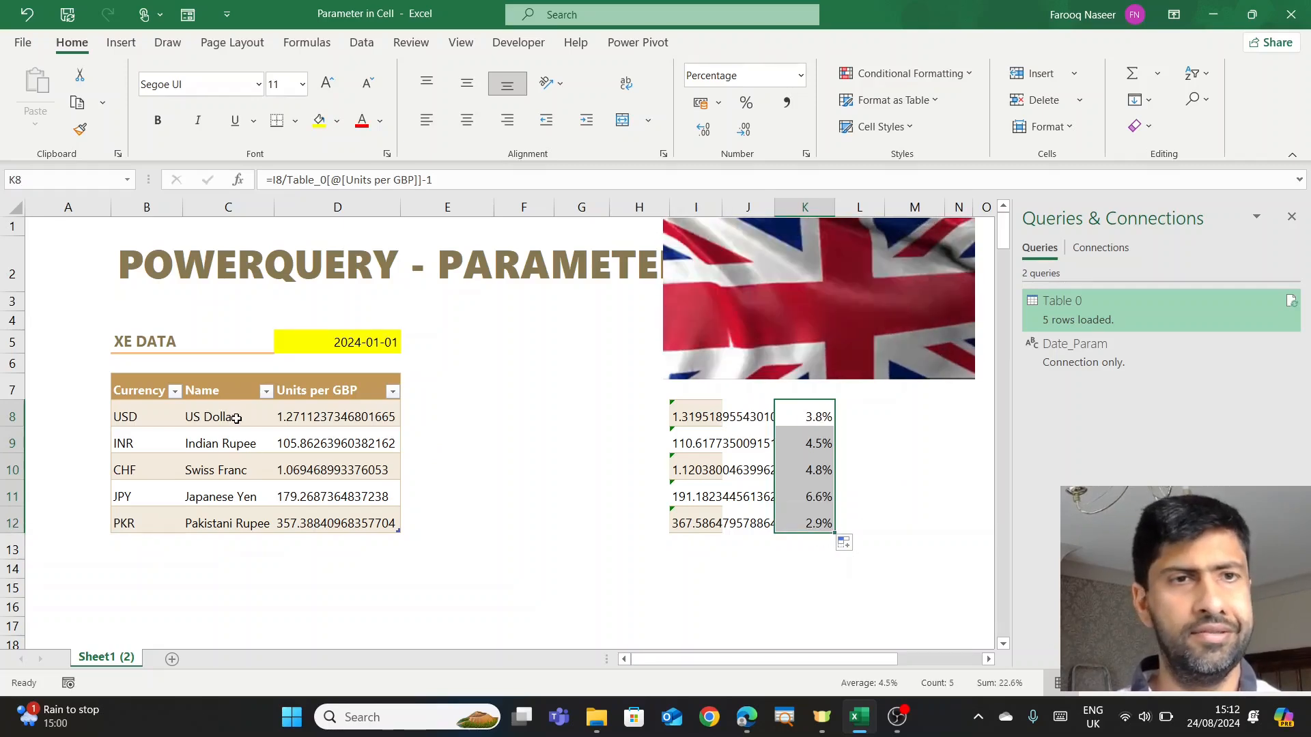
{"action": "left_click_drag", "start_coordinate": [226, 417], "coordinate": [229, 523]}
{"action": "left_click", "coordinate": [524, 413]}
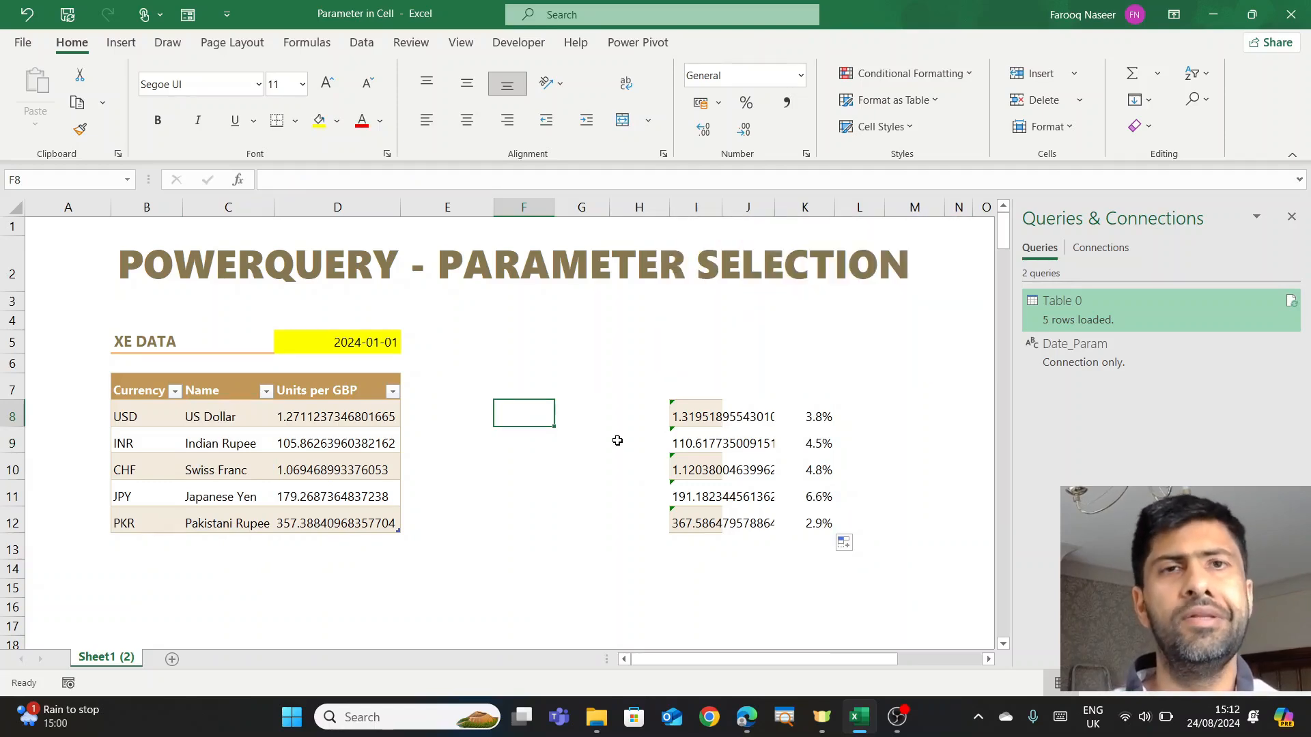
{"action": "left_click", "coordinate": [379, 341]}
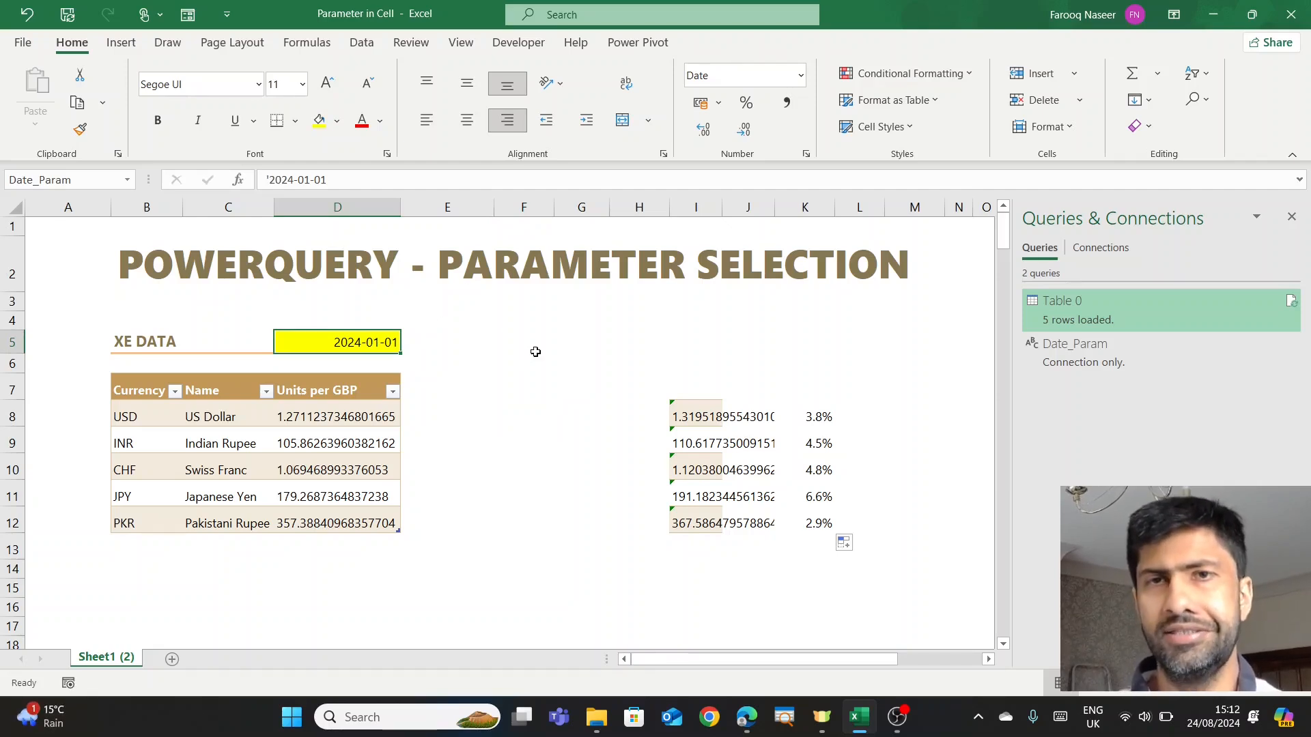
{"action": "mouse_move", "coordinate": [1060, 309]}
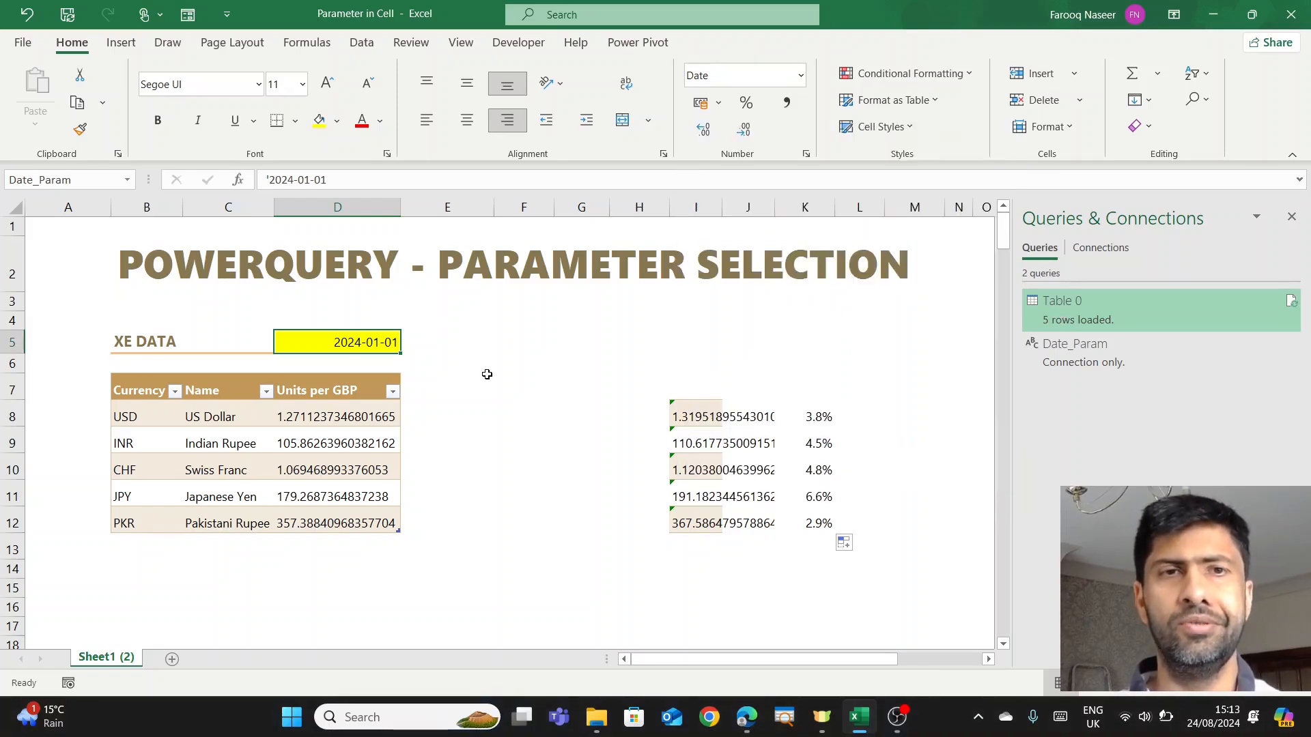
{"action": "left_click", "coordinate": [514, 367]}
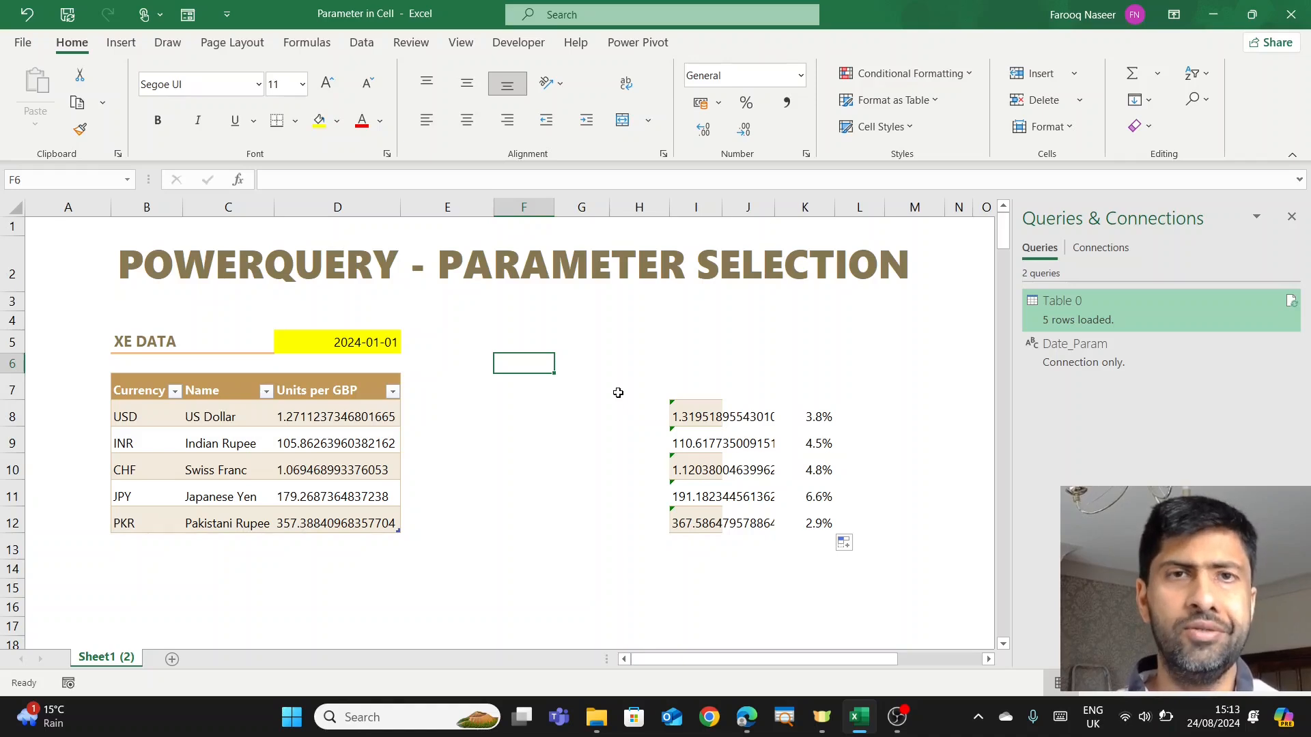
{"action": "left_click", "coordinate": [517, 390]}
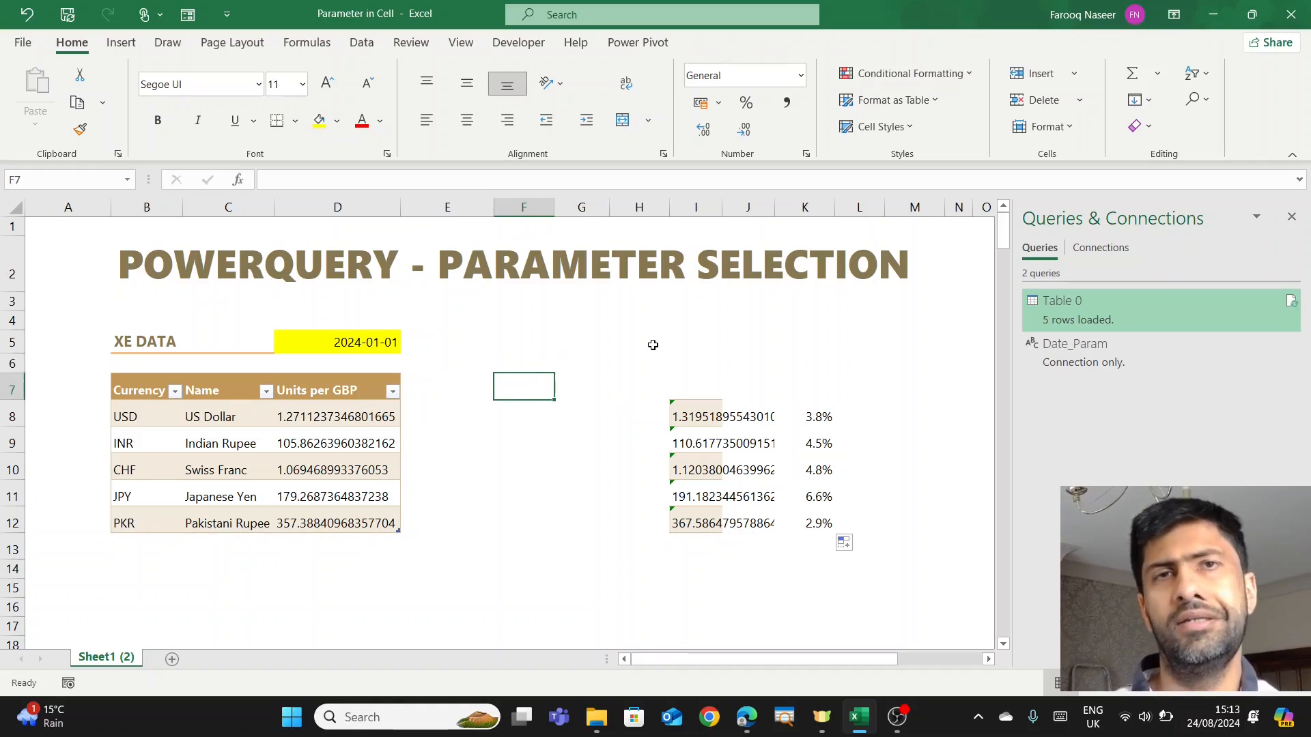